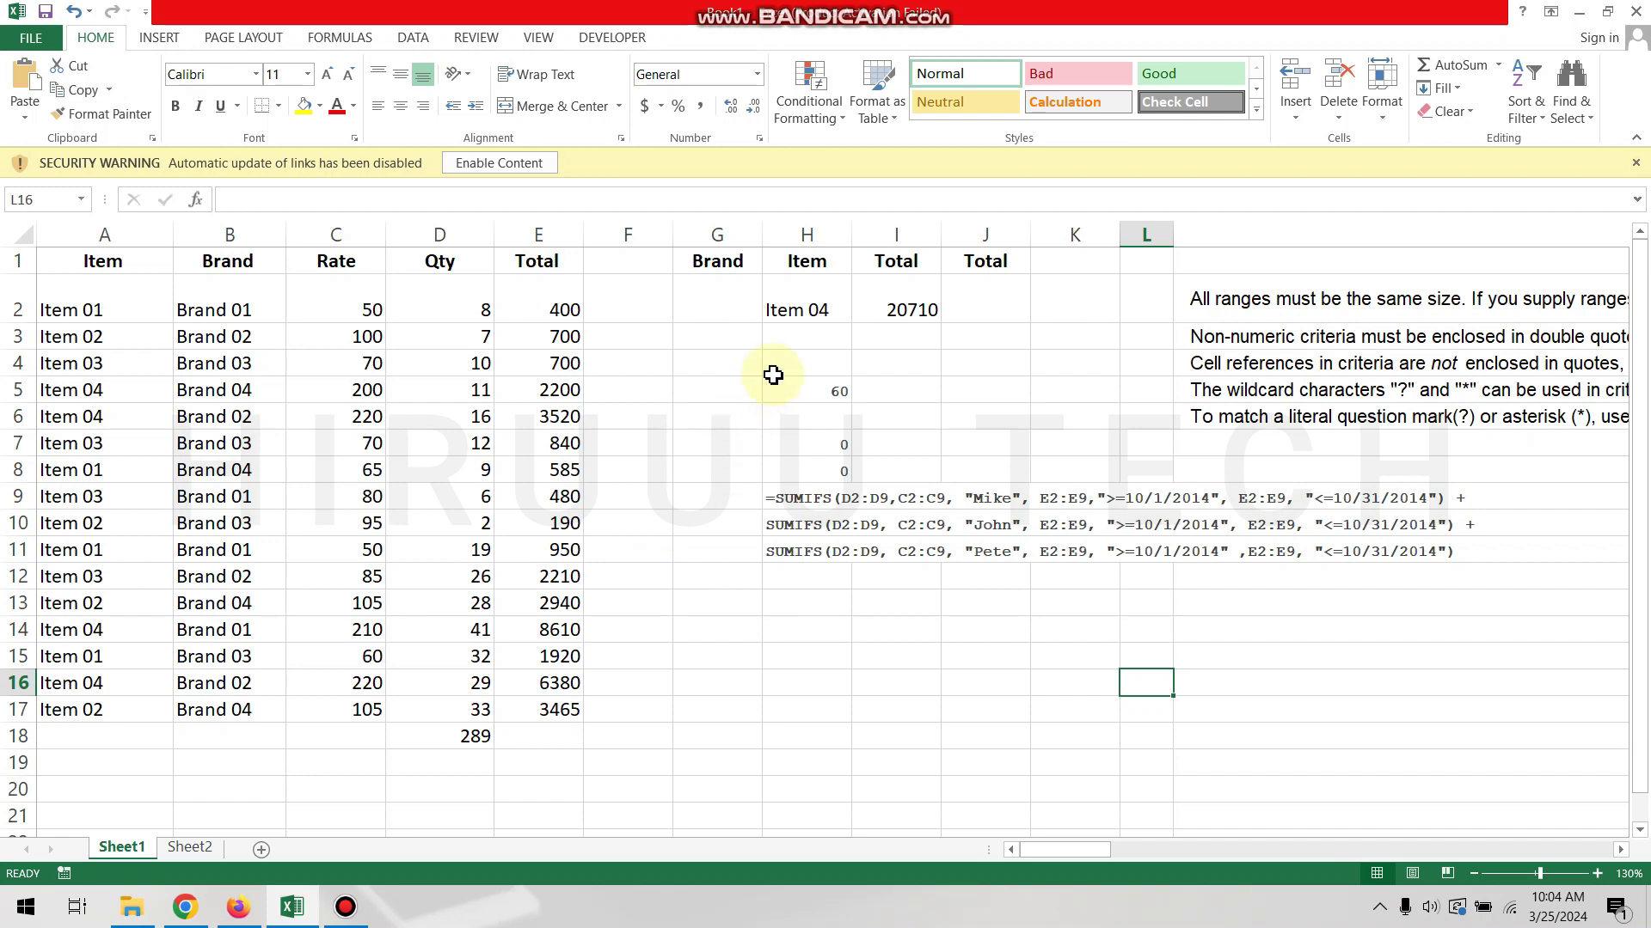
- Inspect the ranges and criterion used by the SUMIF formula in cell I2
{"action": "left_click", "coordinate": [898, 305]}
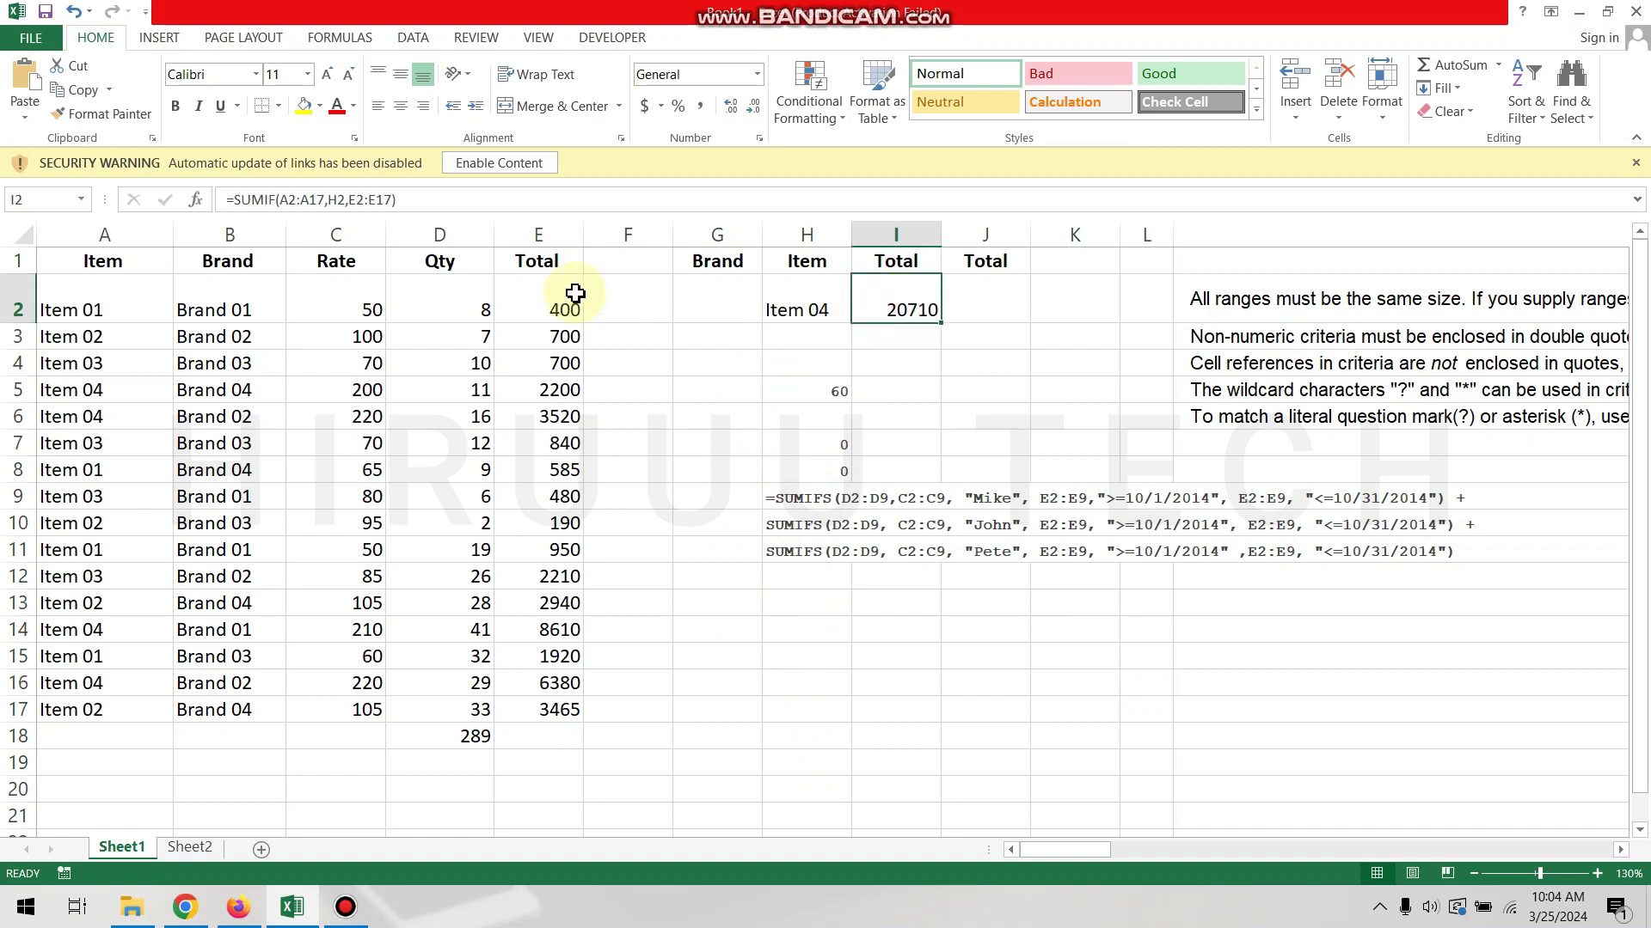
{"action": "left_click", "coordinate": [320, 201]}
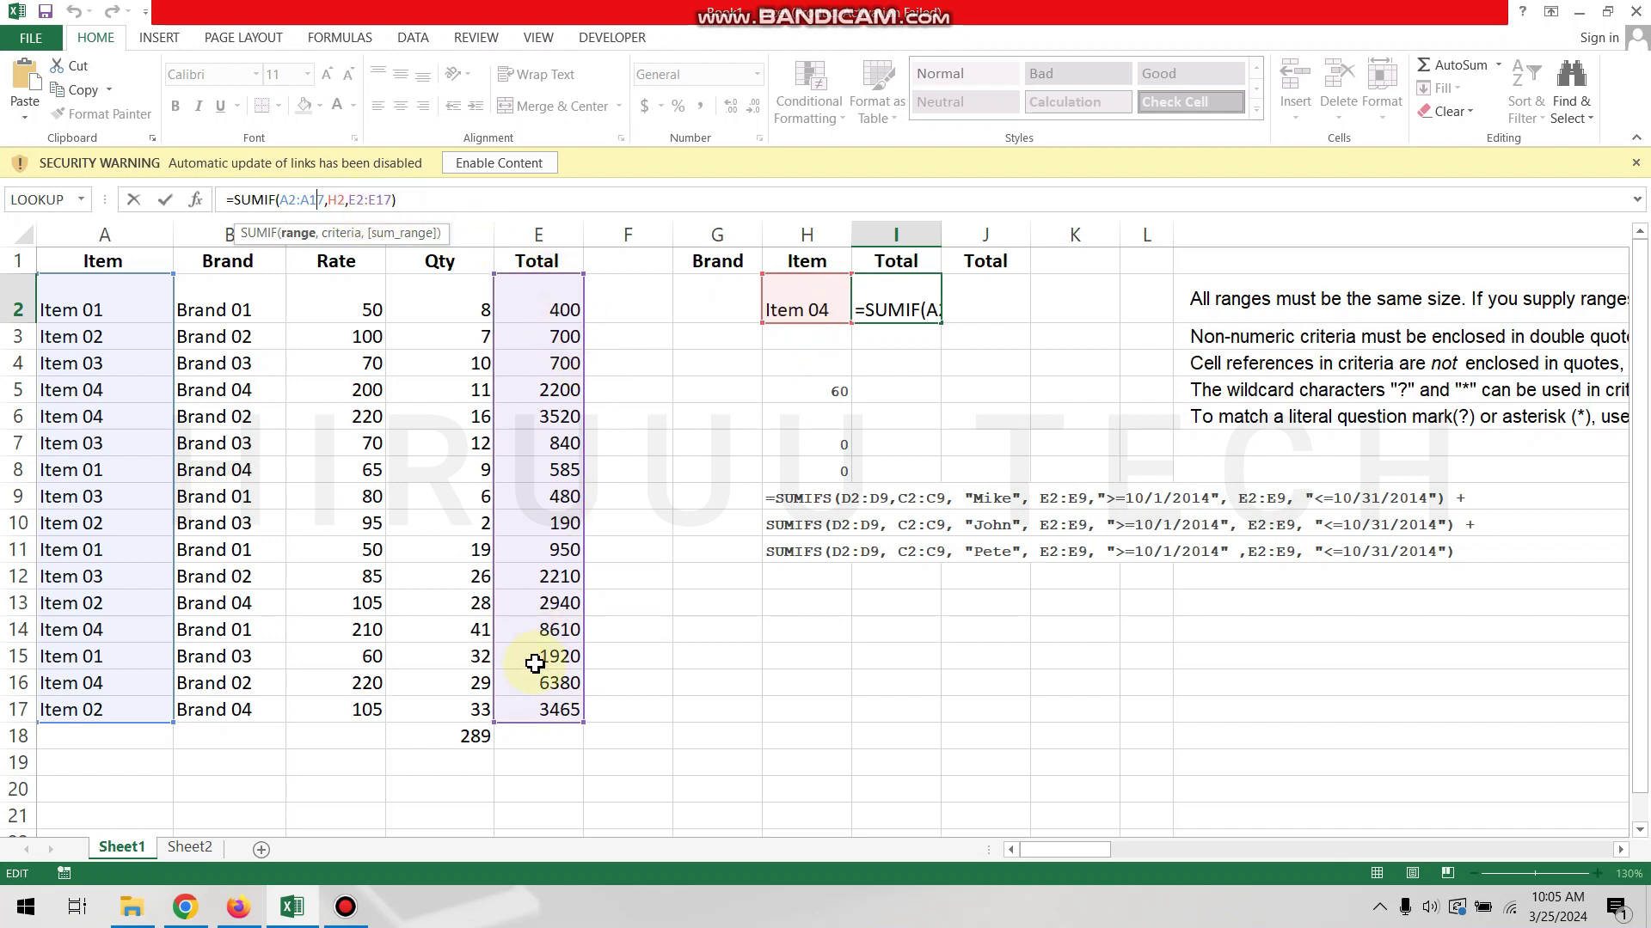
{"action": "left_click", "coordinate": [903, 358]}
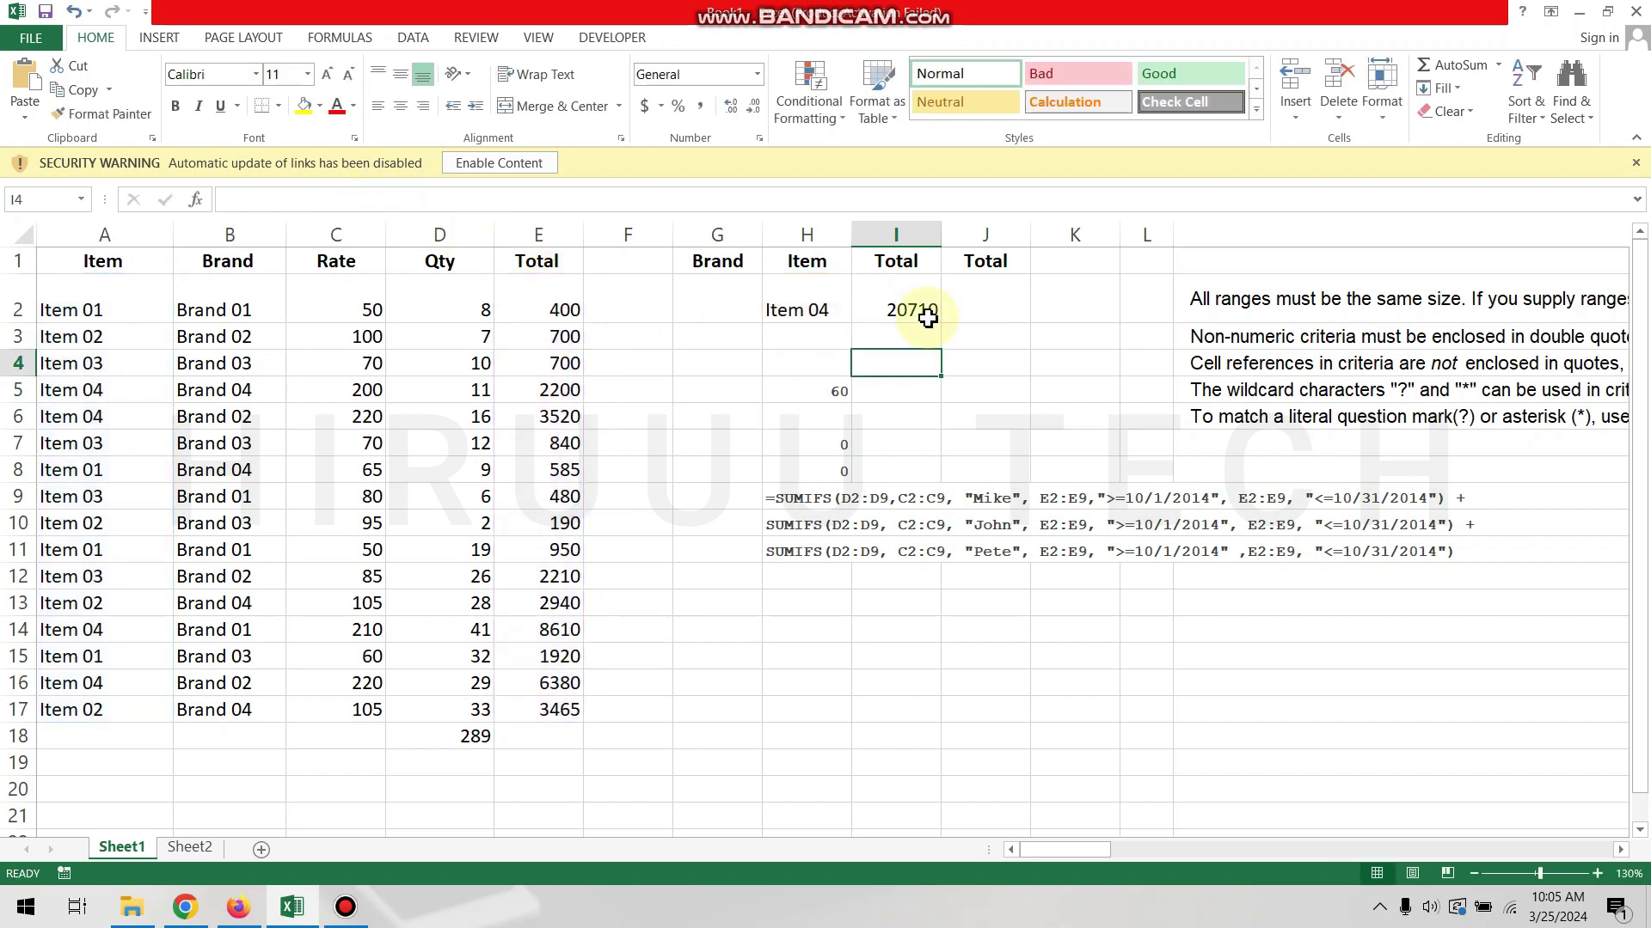
- Enter Brand 04 as the brand criterion in cell G2
{"action": "left_click", "coordinate": [729, 314]}
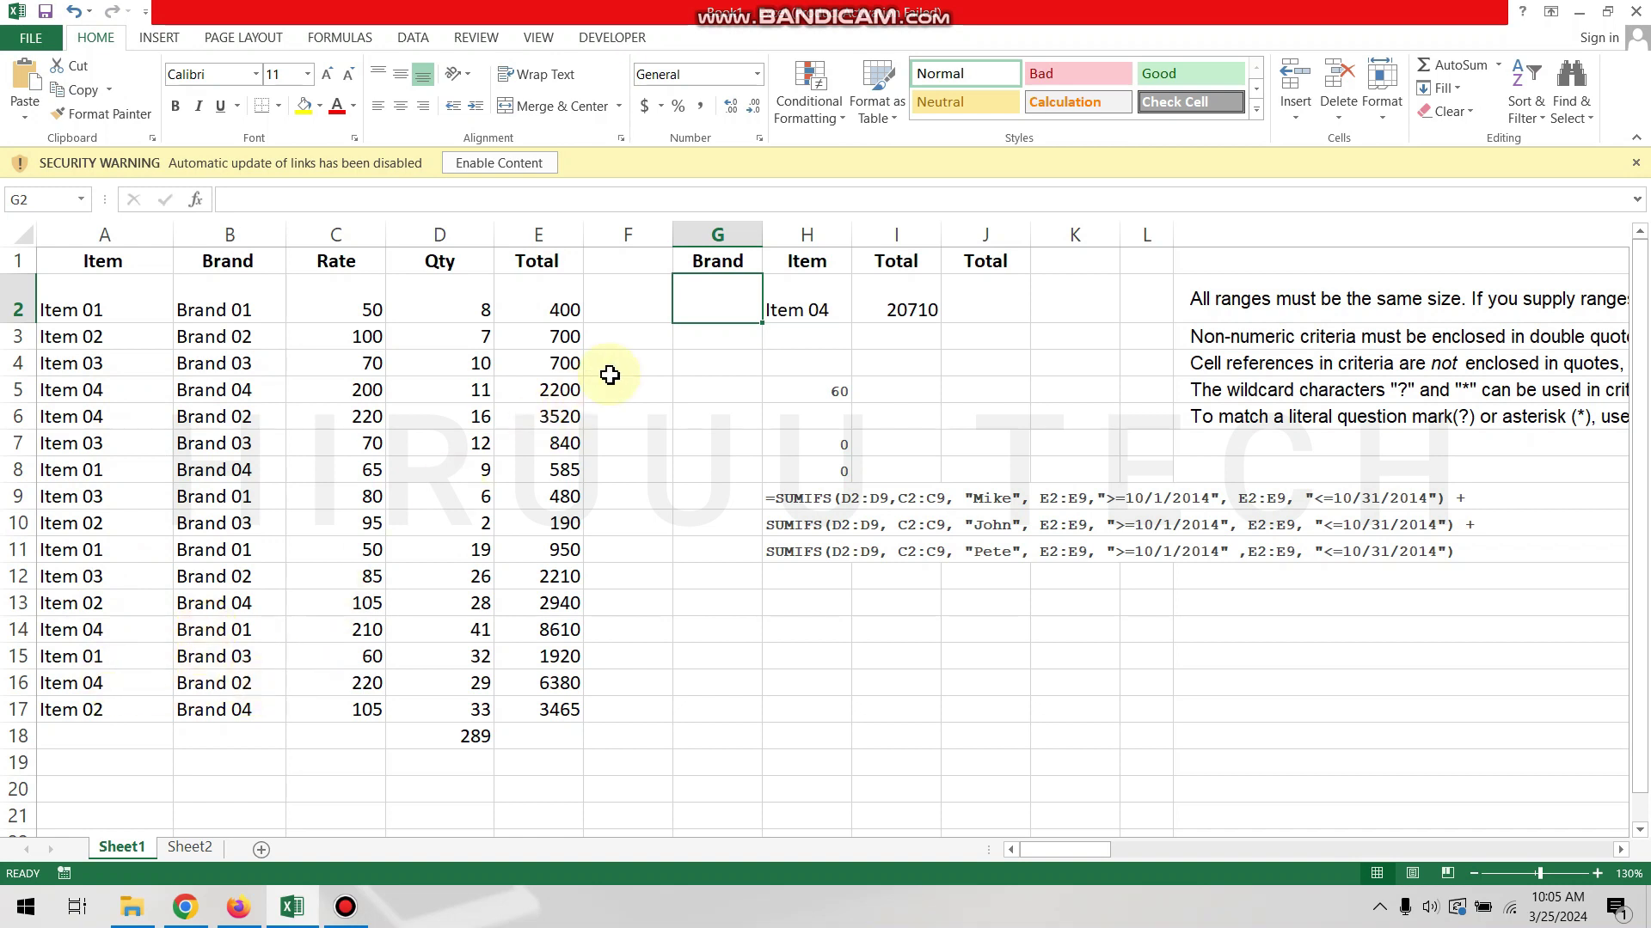
{"action": "type", "text": "Brand "}
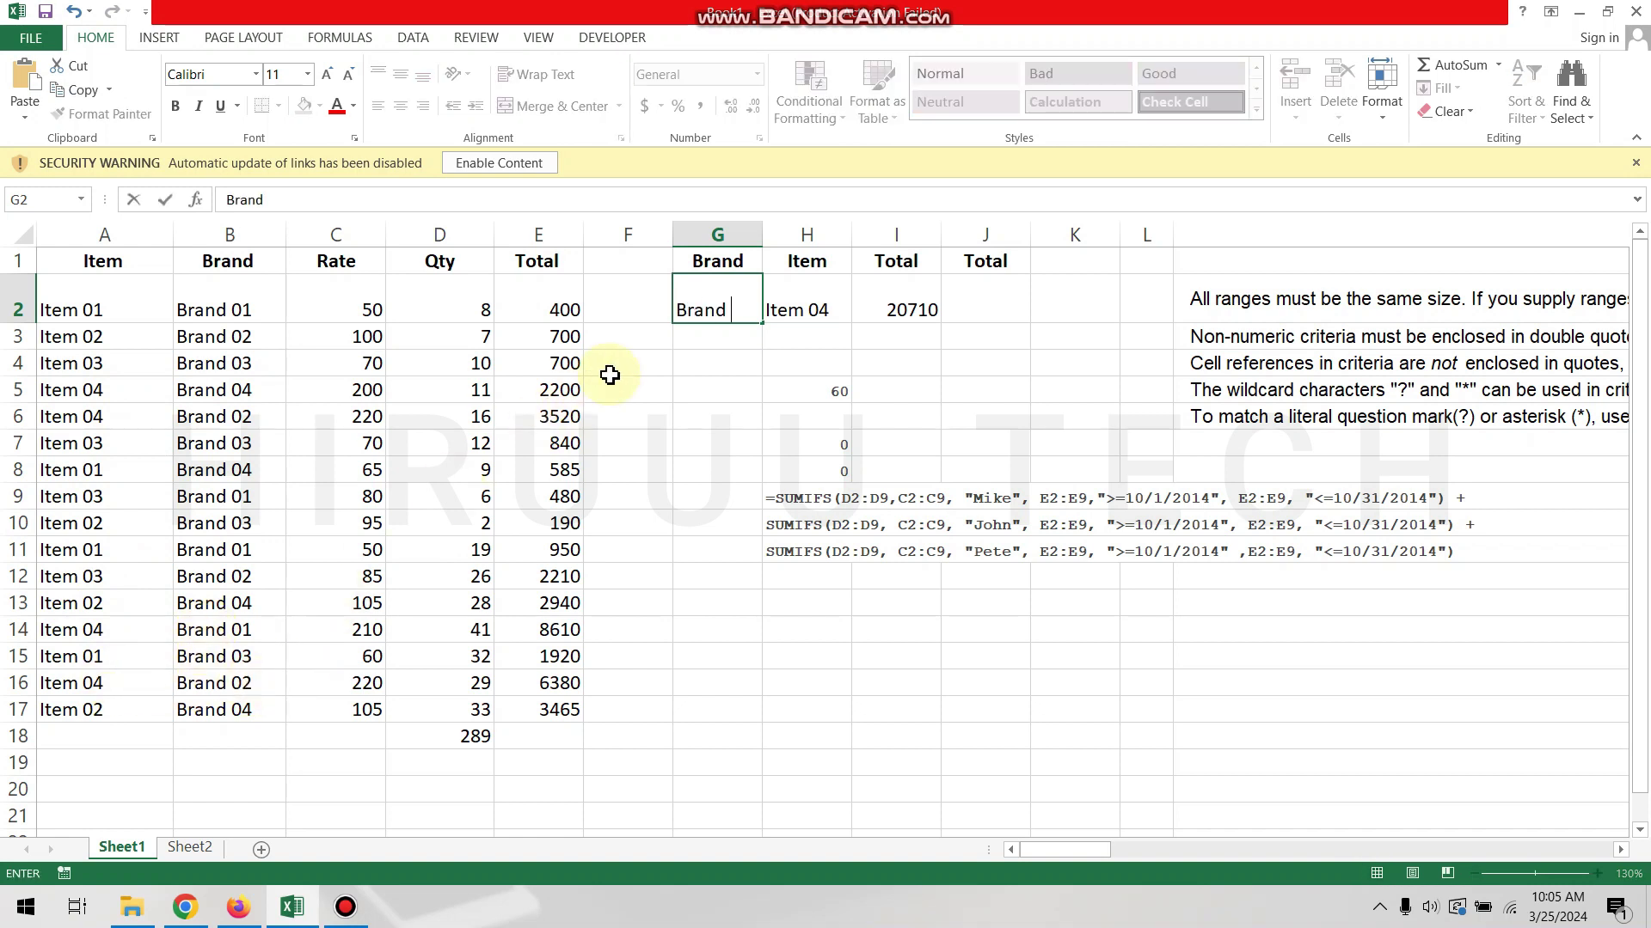
{"action": "type", "text": "04"}
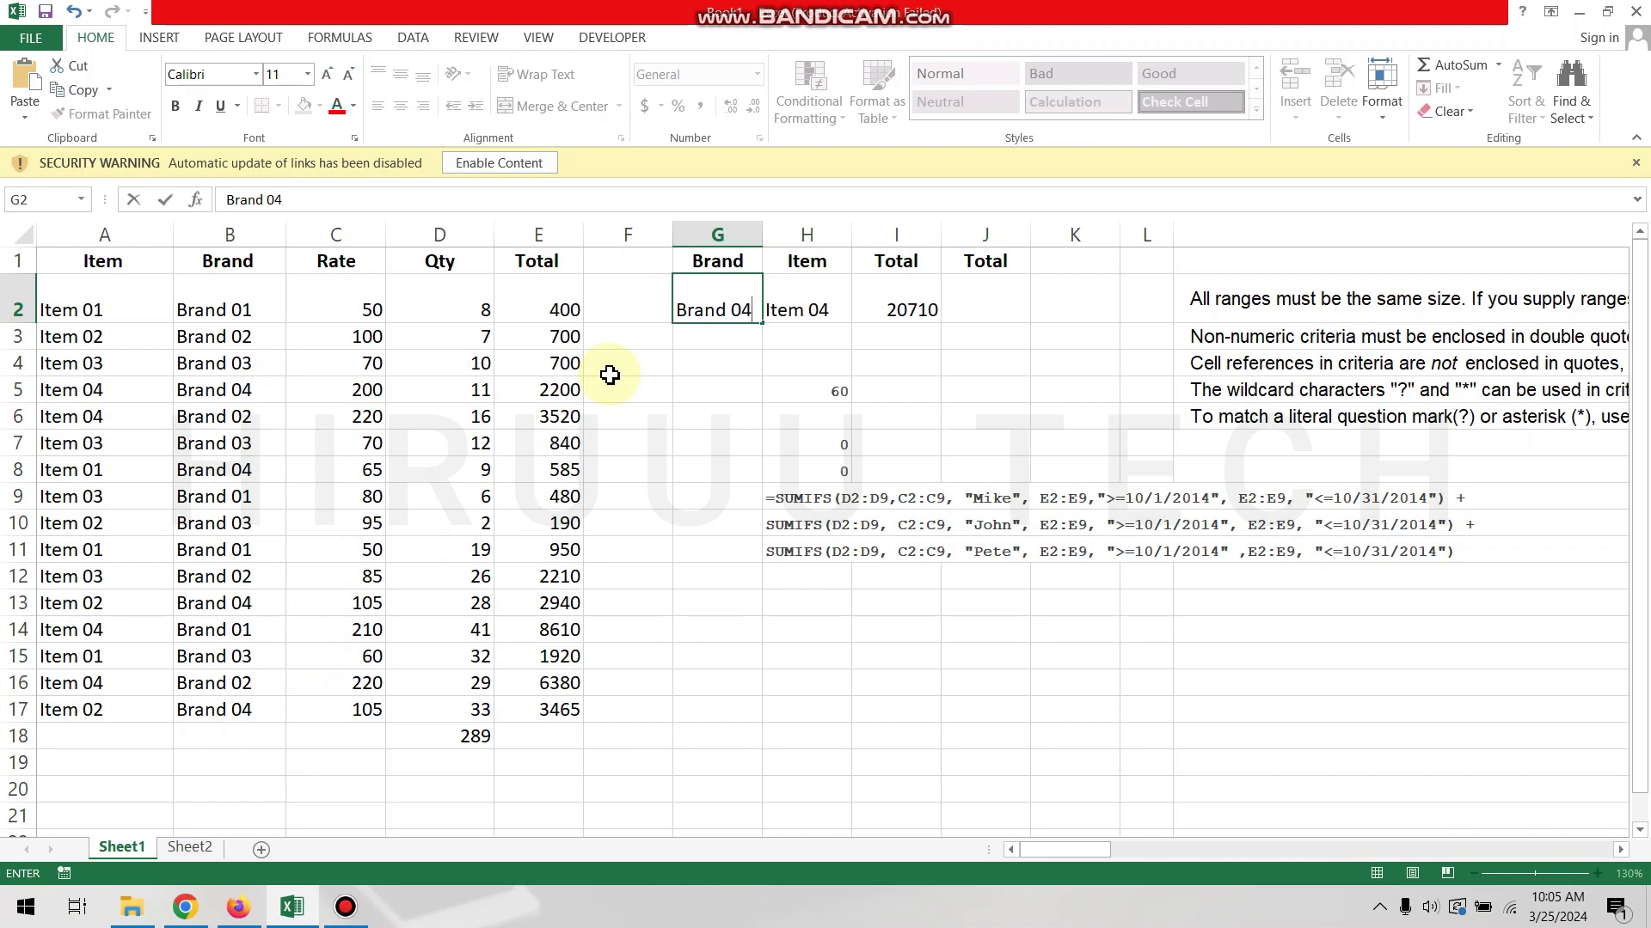
{"action": "left_click", "coordinate": [693, 362]}
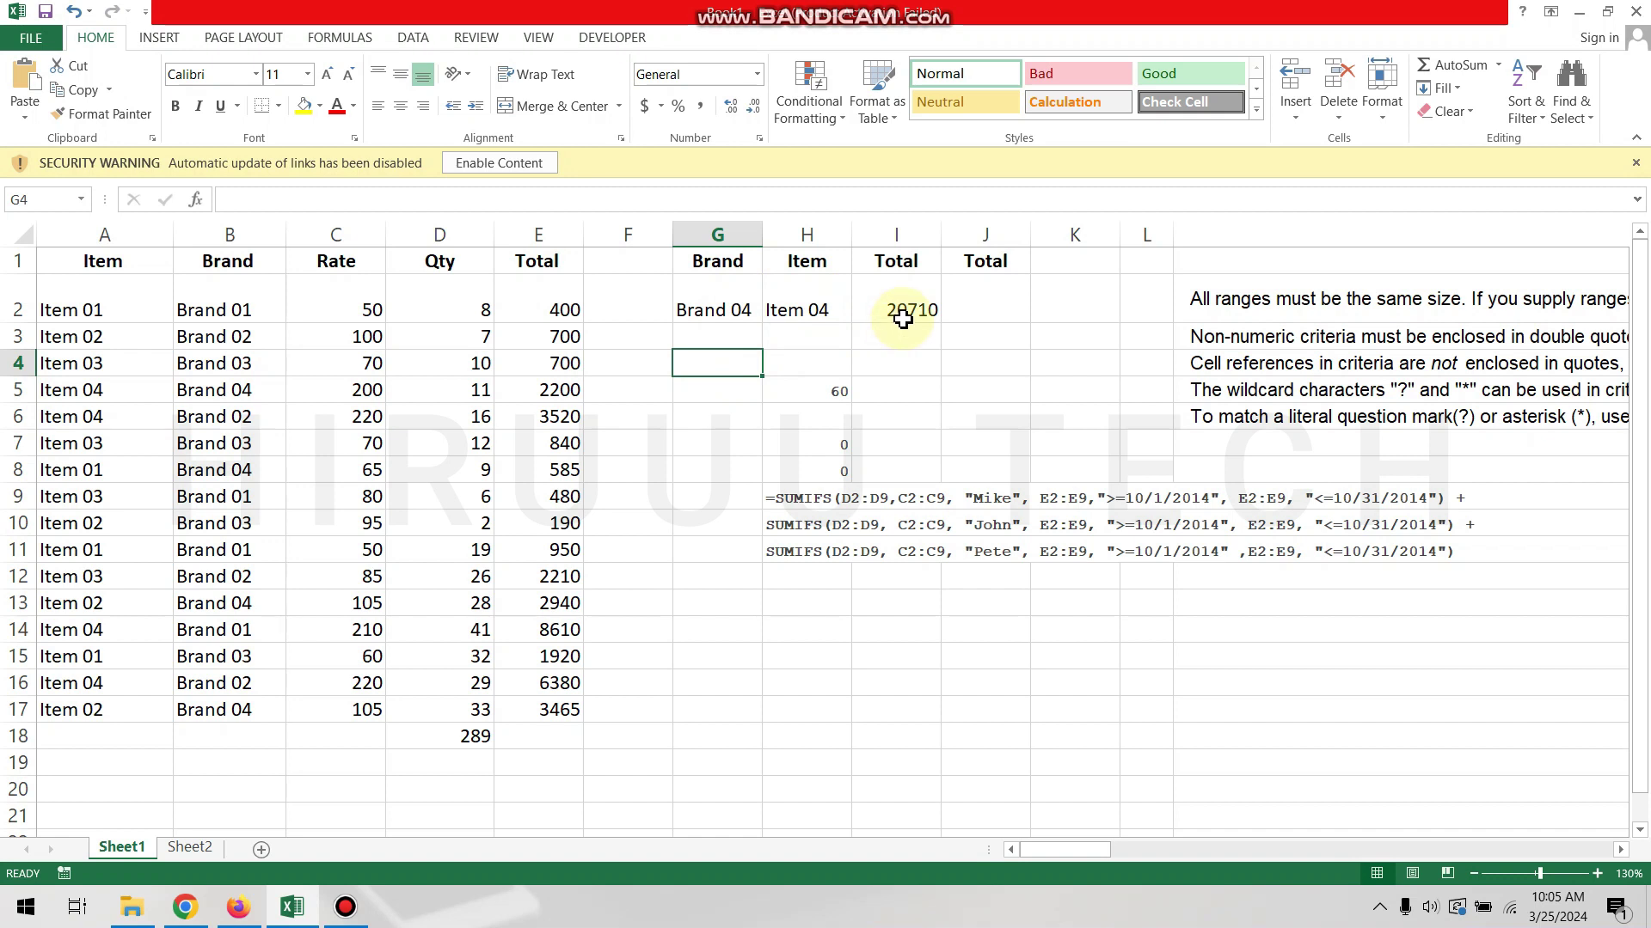
- Start a SUMIFS formula in cell J2 with the Total values E2:E17 as the sum range
{"action": "left_click", "coordinate": [987, 303]}
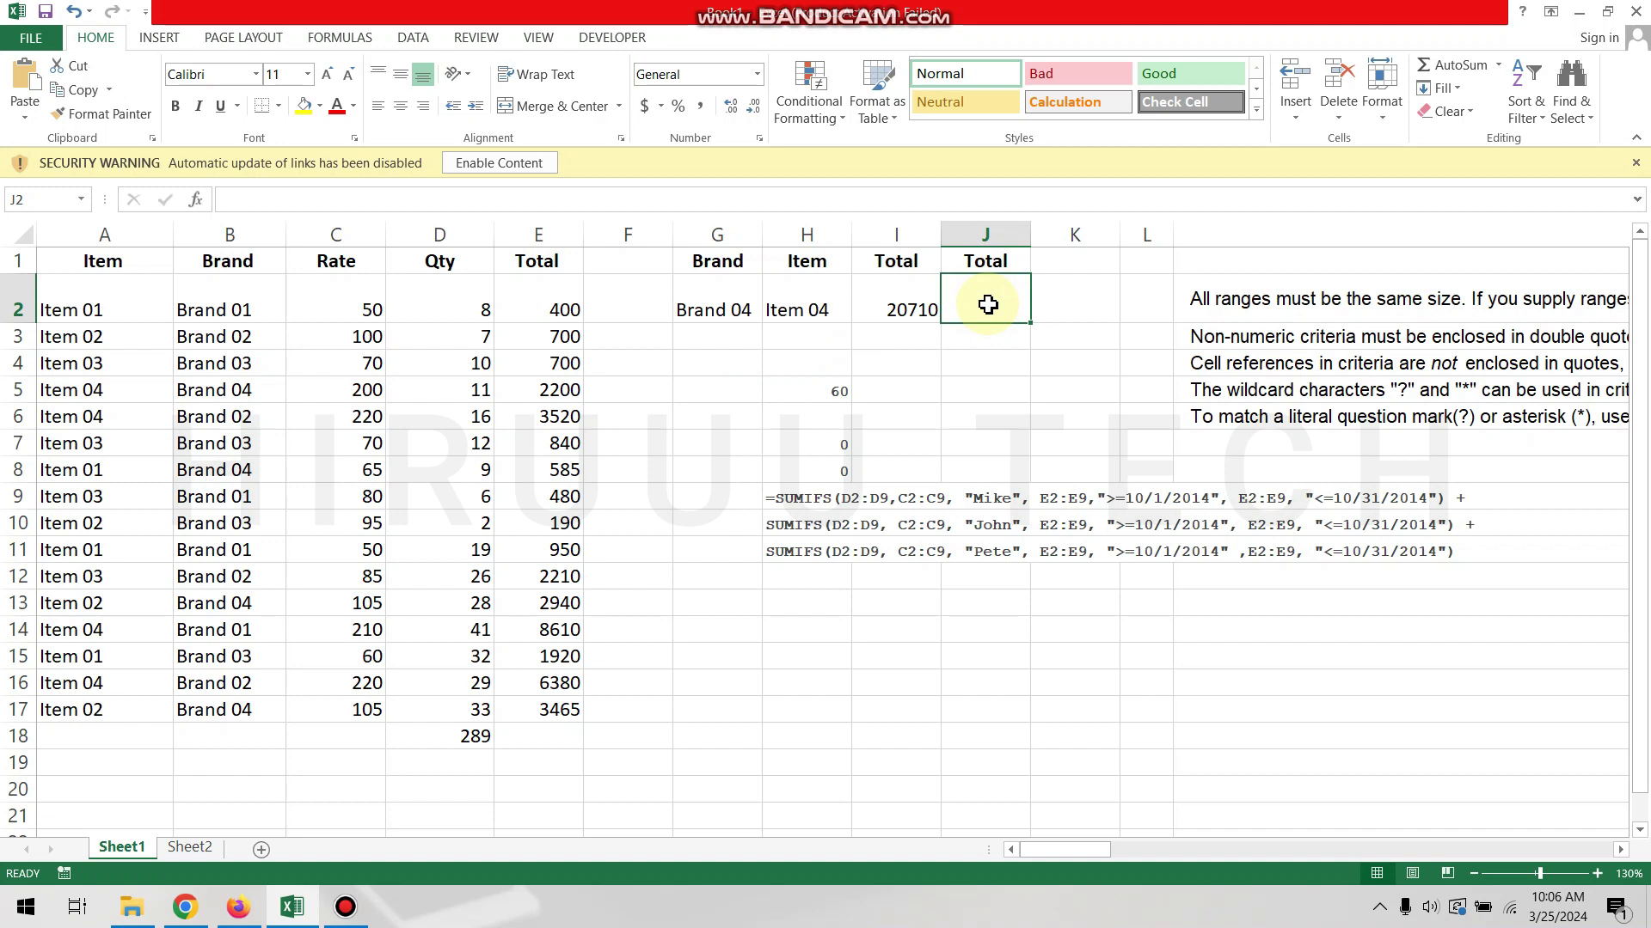
{"action": "type", "text": "="}
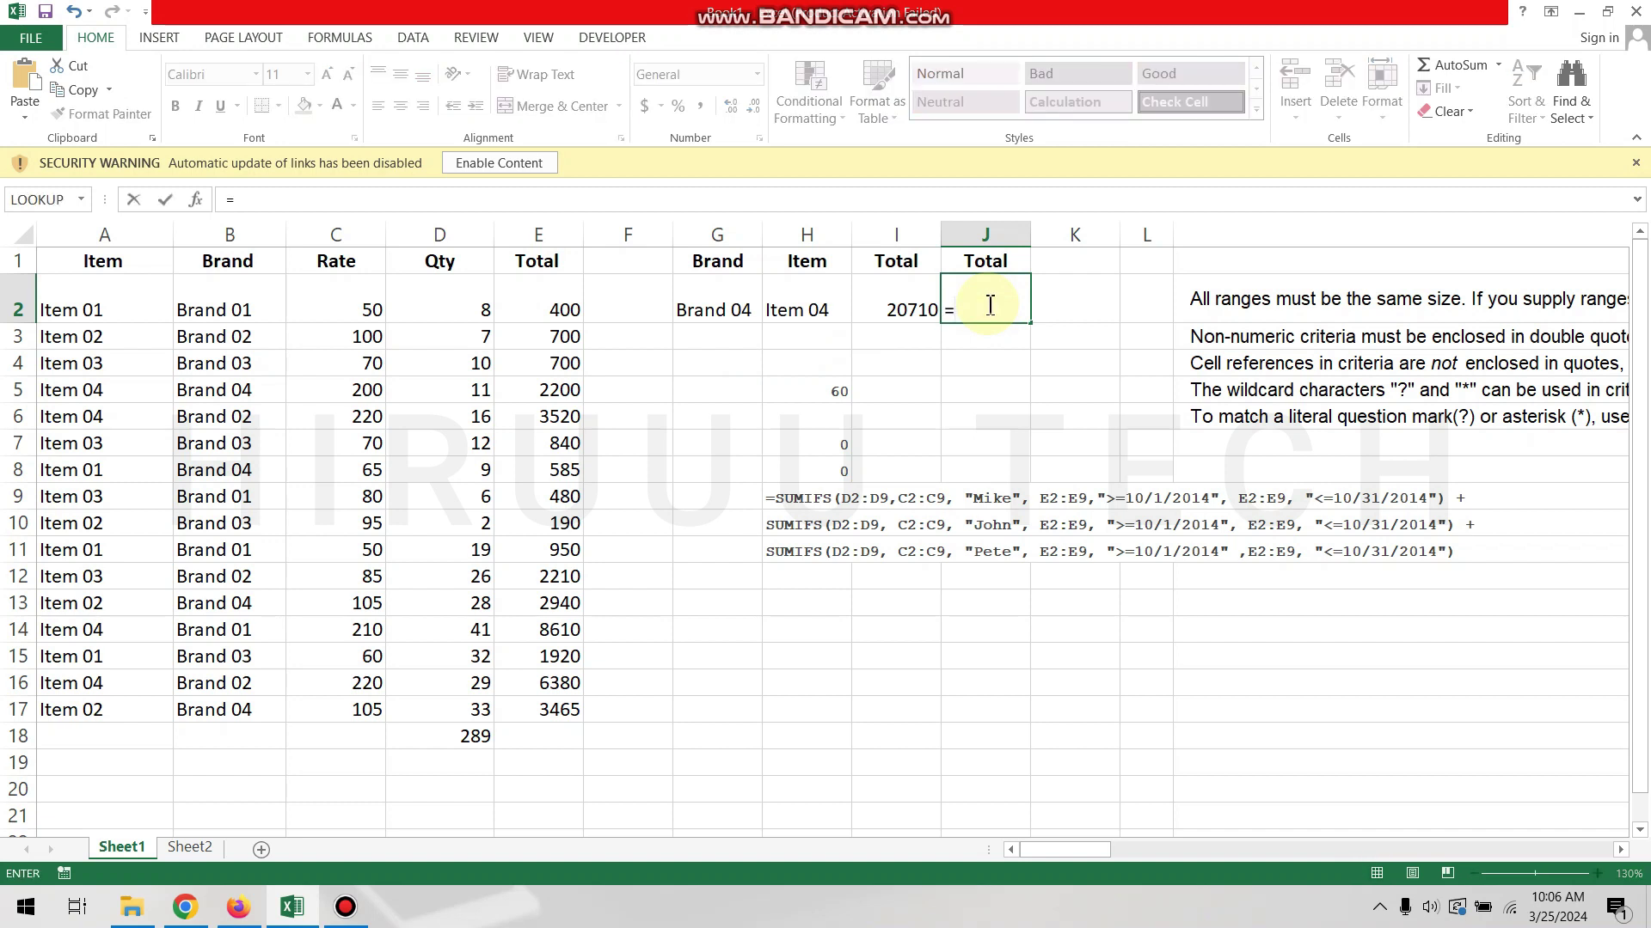
{"action": "type", "text": "sum"}
{"action": "left_click", "coordinate": [998, 372]}
{"action": "double_click", "coordinate": [997, 371]}
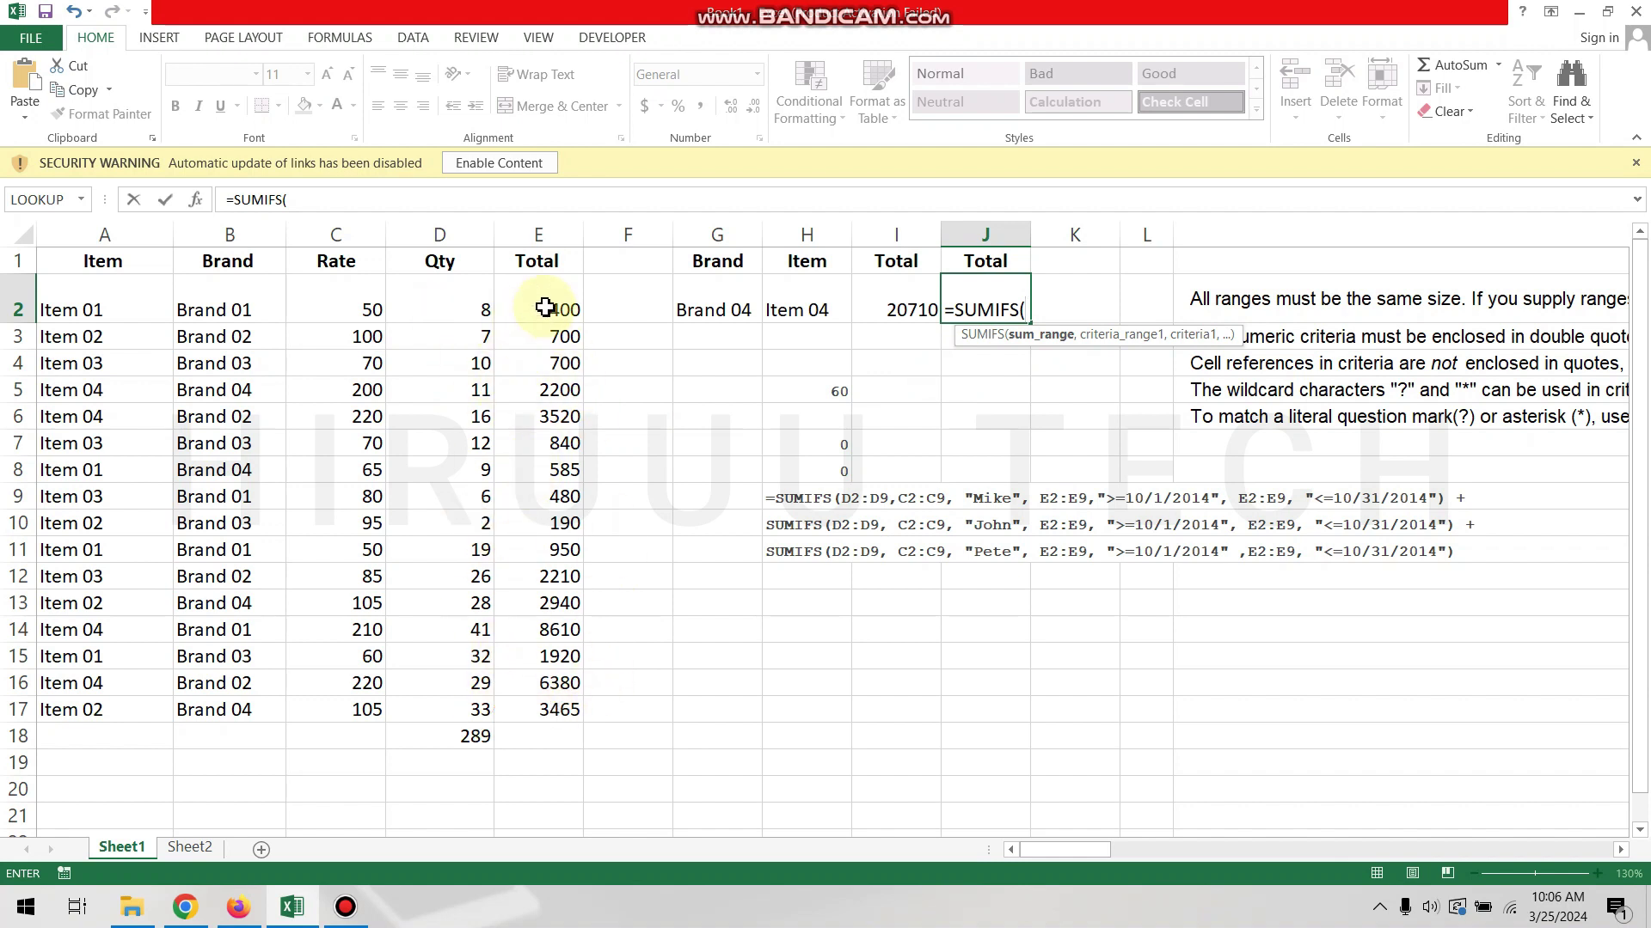
{"action": "left_click_drag", "start_coordinate": [545, 307], "coordinate": [569, 706]}
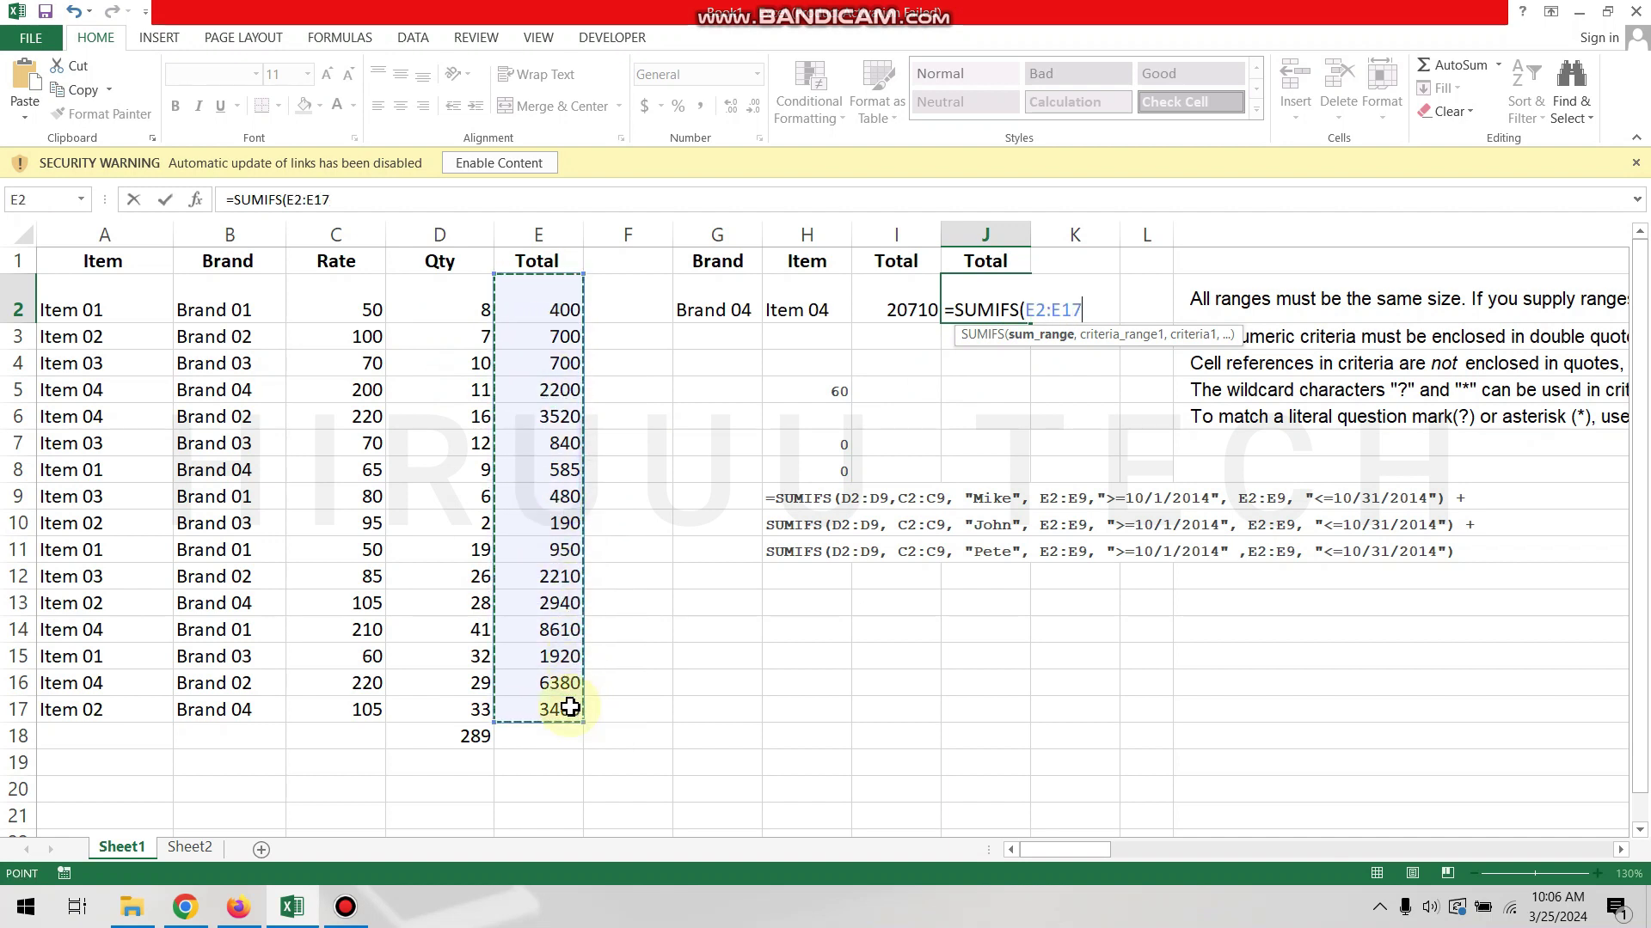
{"action": "type", "text": ","}
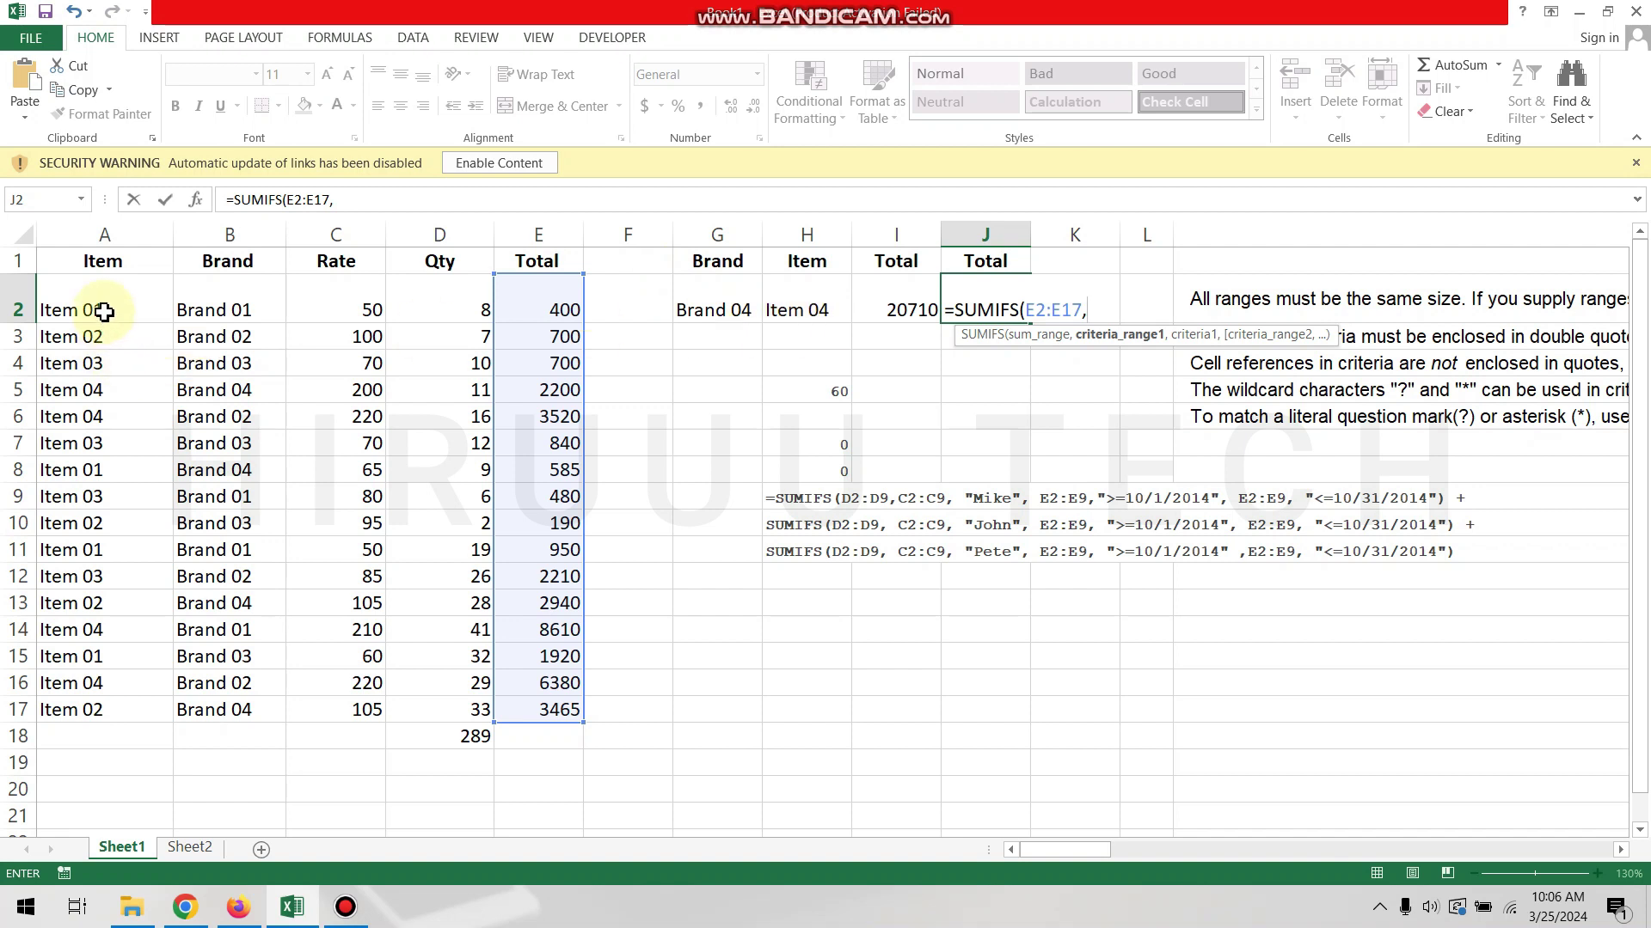
- Add the first condition to the SUMIFS formula, matching the Item range A2:A17 against cell H2
{"action": "left_click_drag", "start_coordinate": [104, 312], "coordinate": [116, 711]}
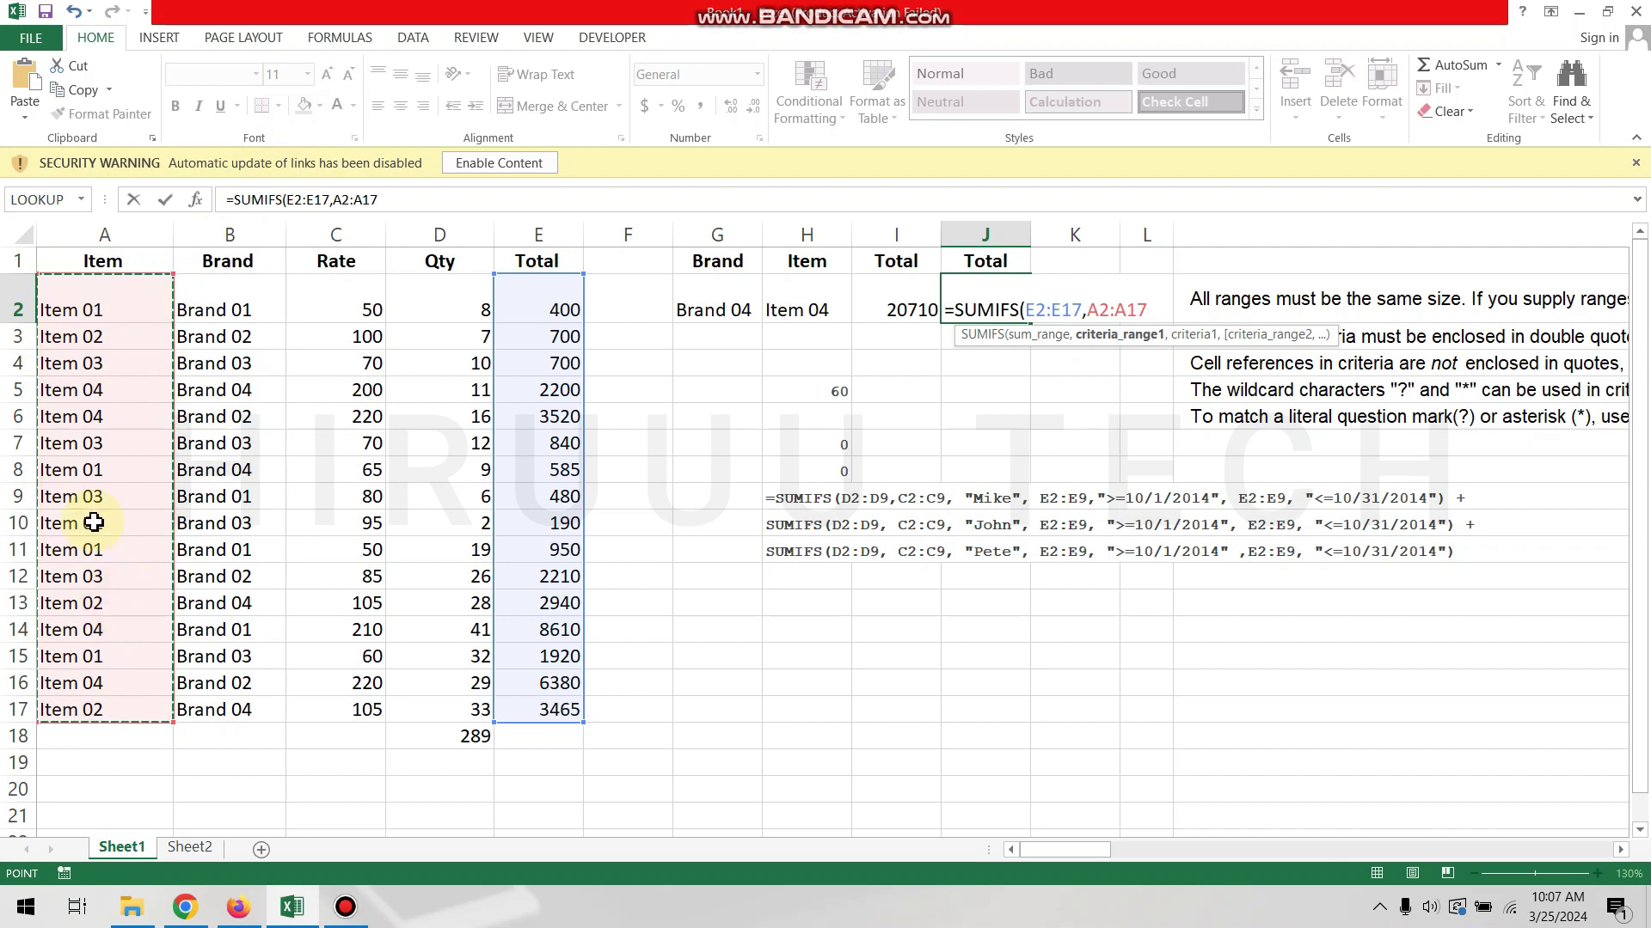
{"action": "type", "text": ","}
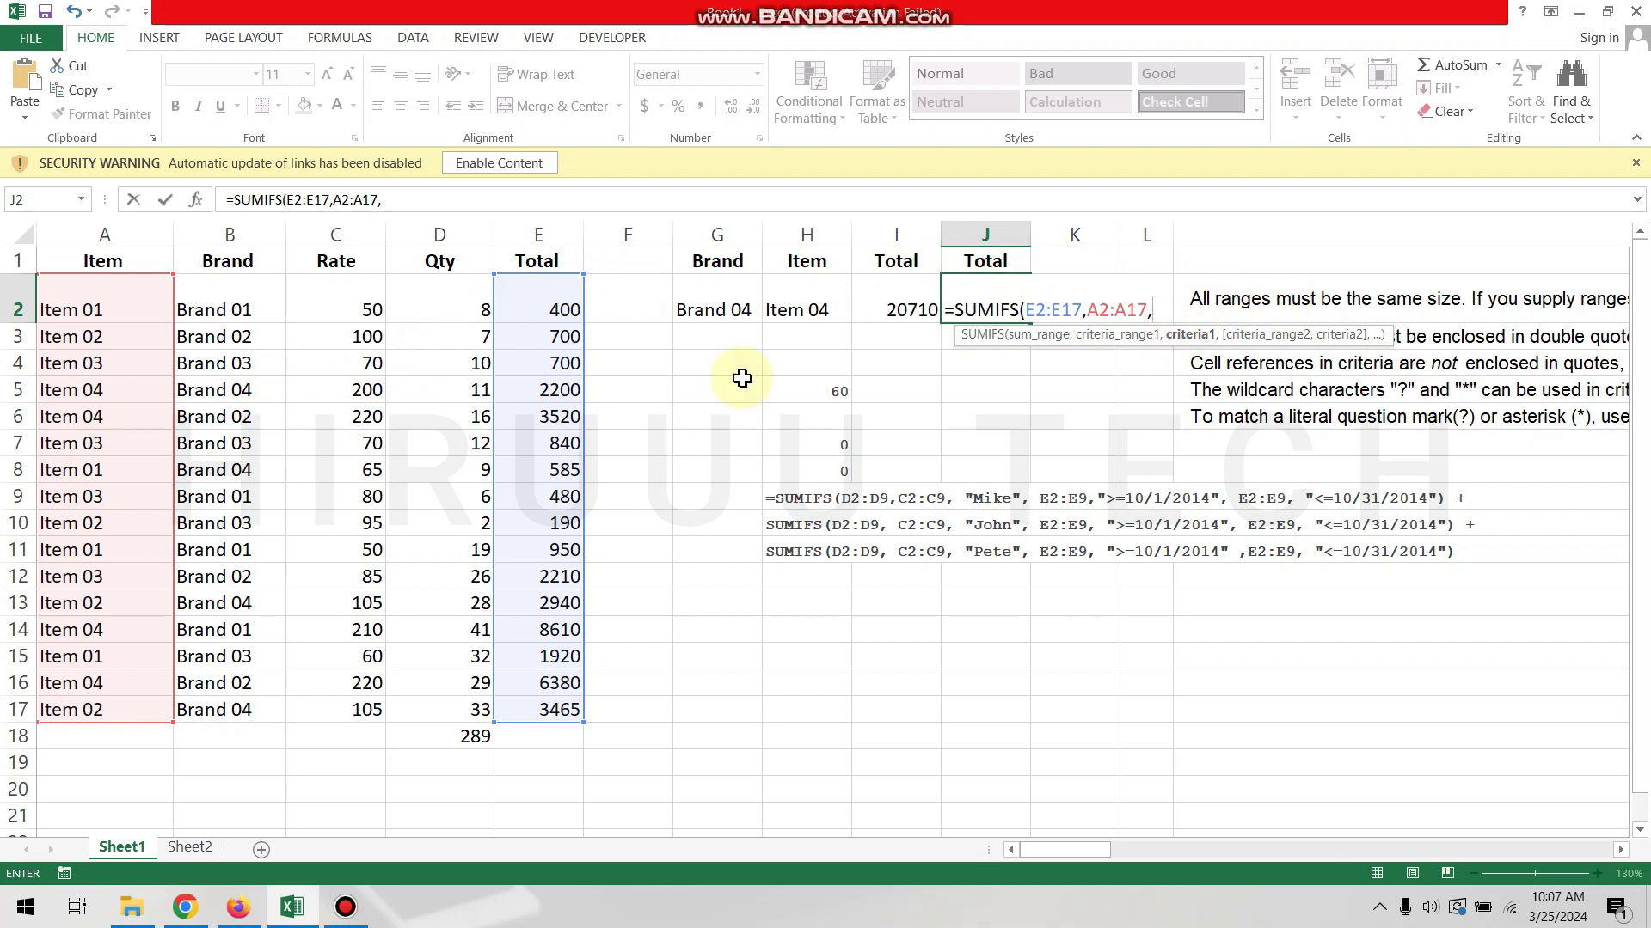
{"action": "left_click", "coordinate": [811, 310]}
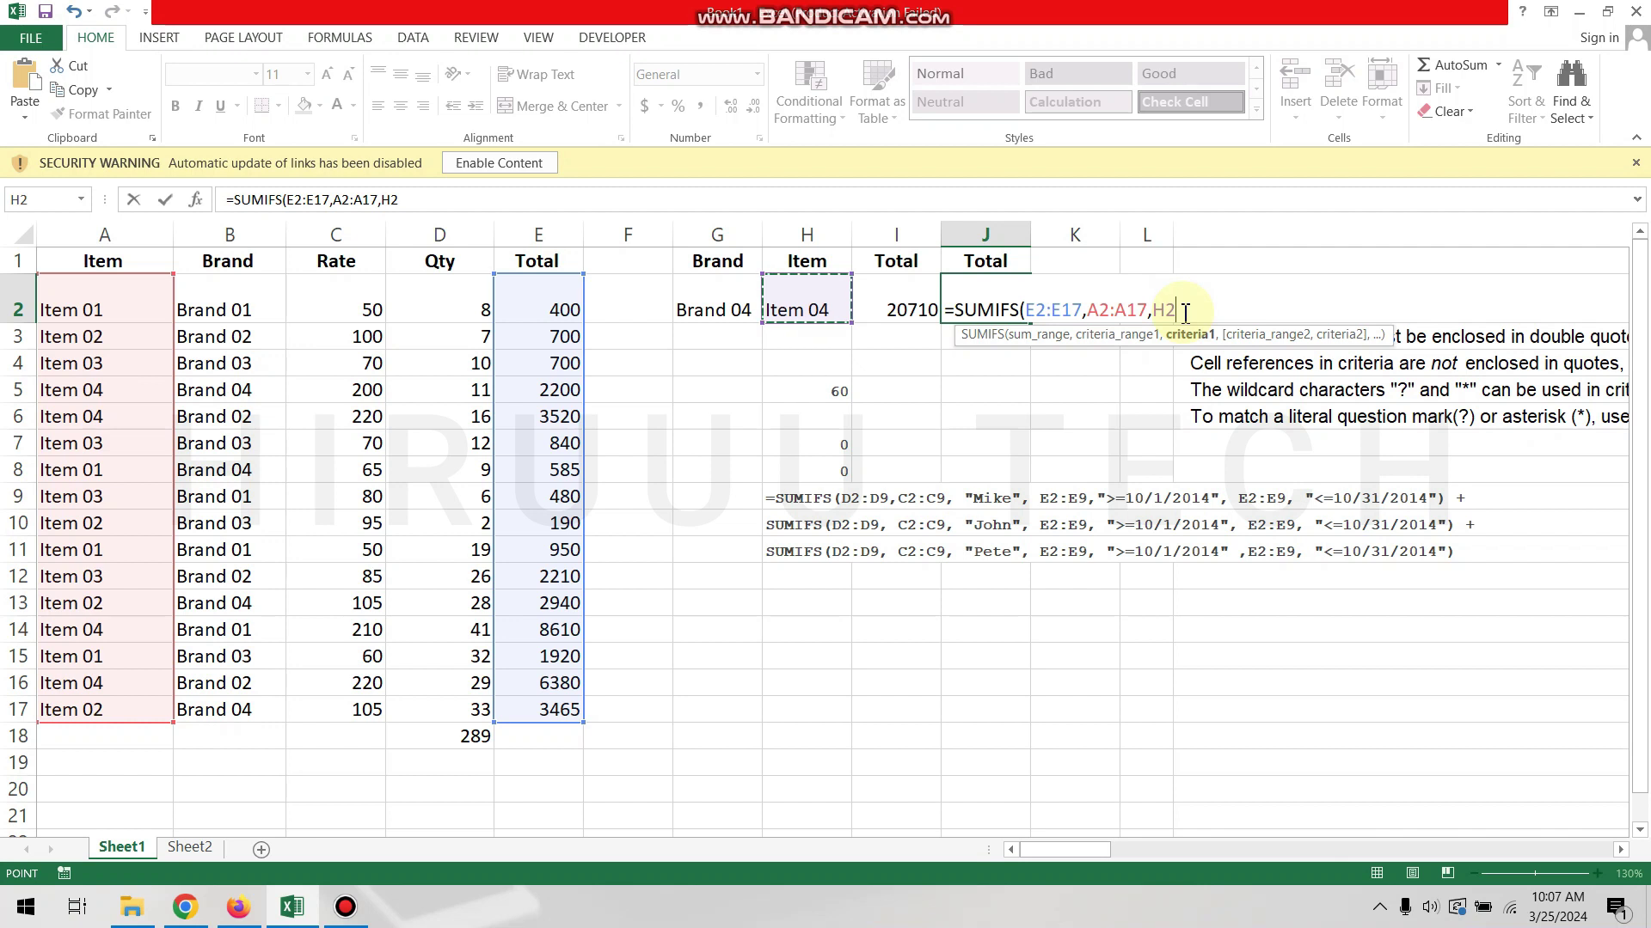
{"action": "type", "text": ","}
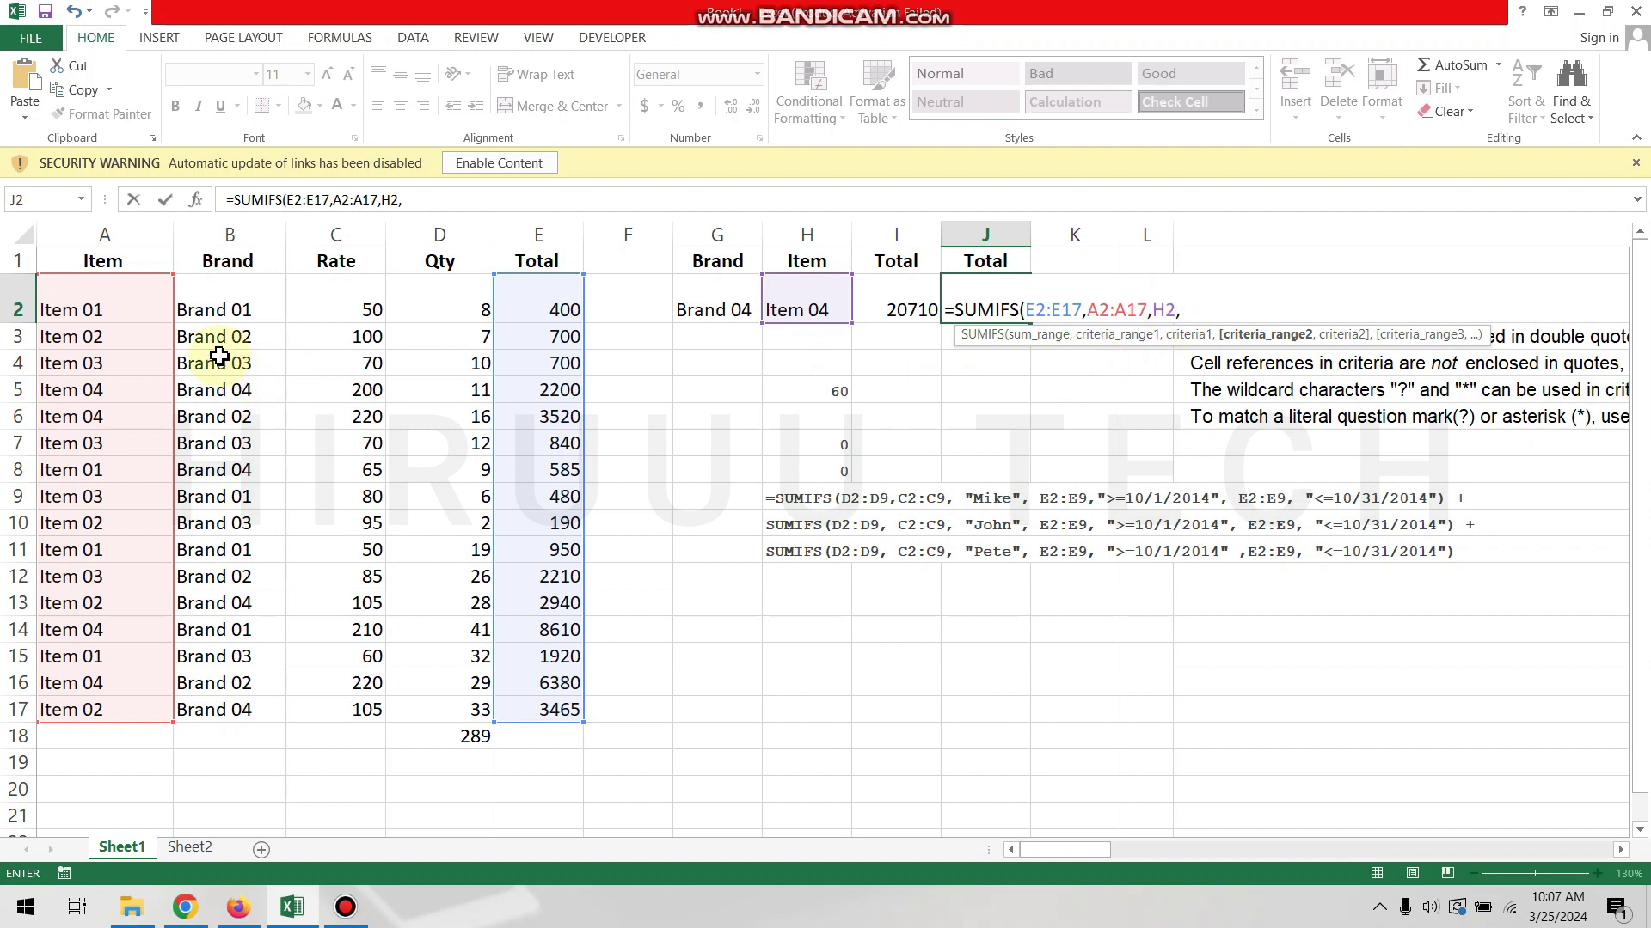
- Add the second condition, matching the Brand range B2:B17 against cell G2, and complete the SUMIFS formula in J2
{"action": "left_click_drag", "start_coordinate": [233, 298], "coordinate": [271, 713]}
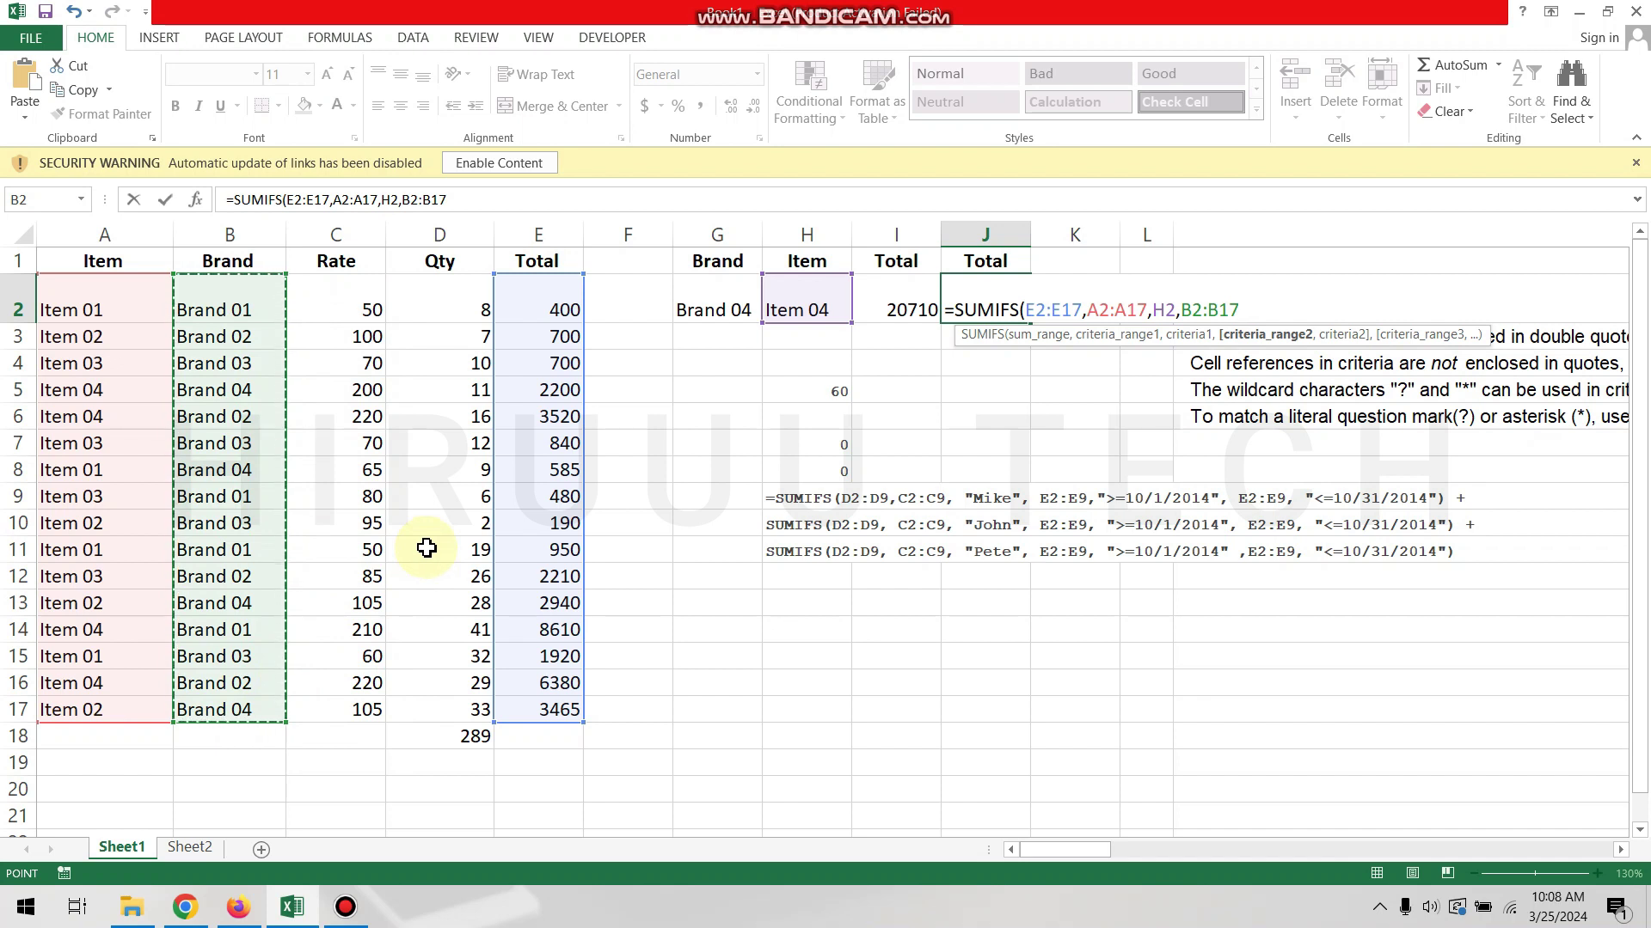
{"action": "type", "text": ","}
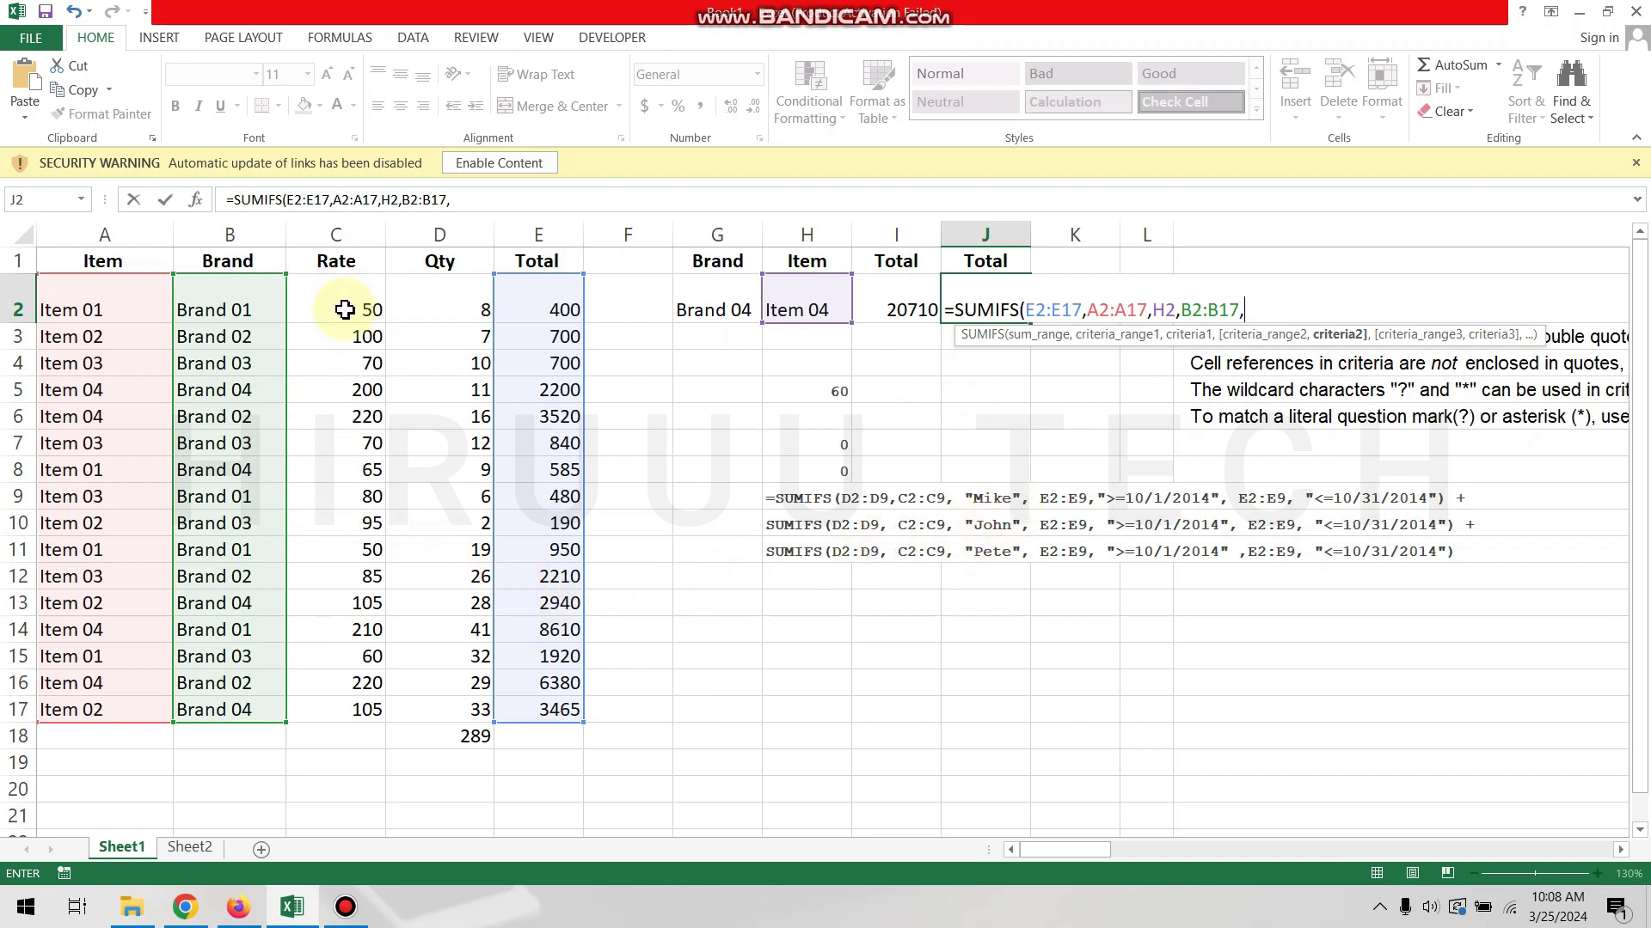
{"action": "left_click", "coordinate": [711, 318]}
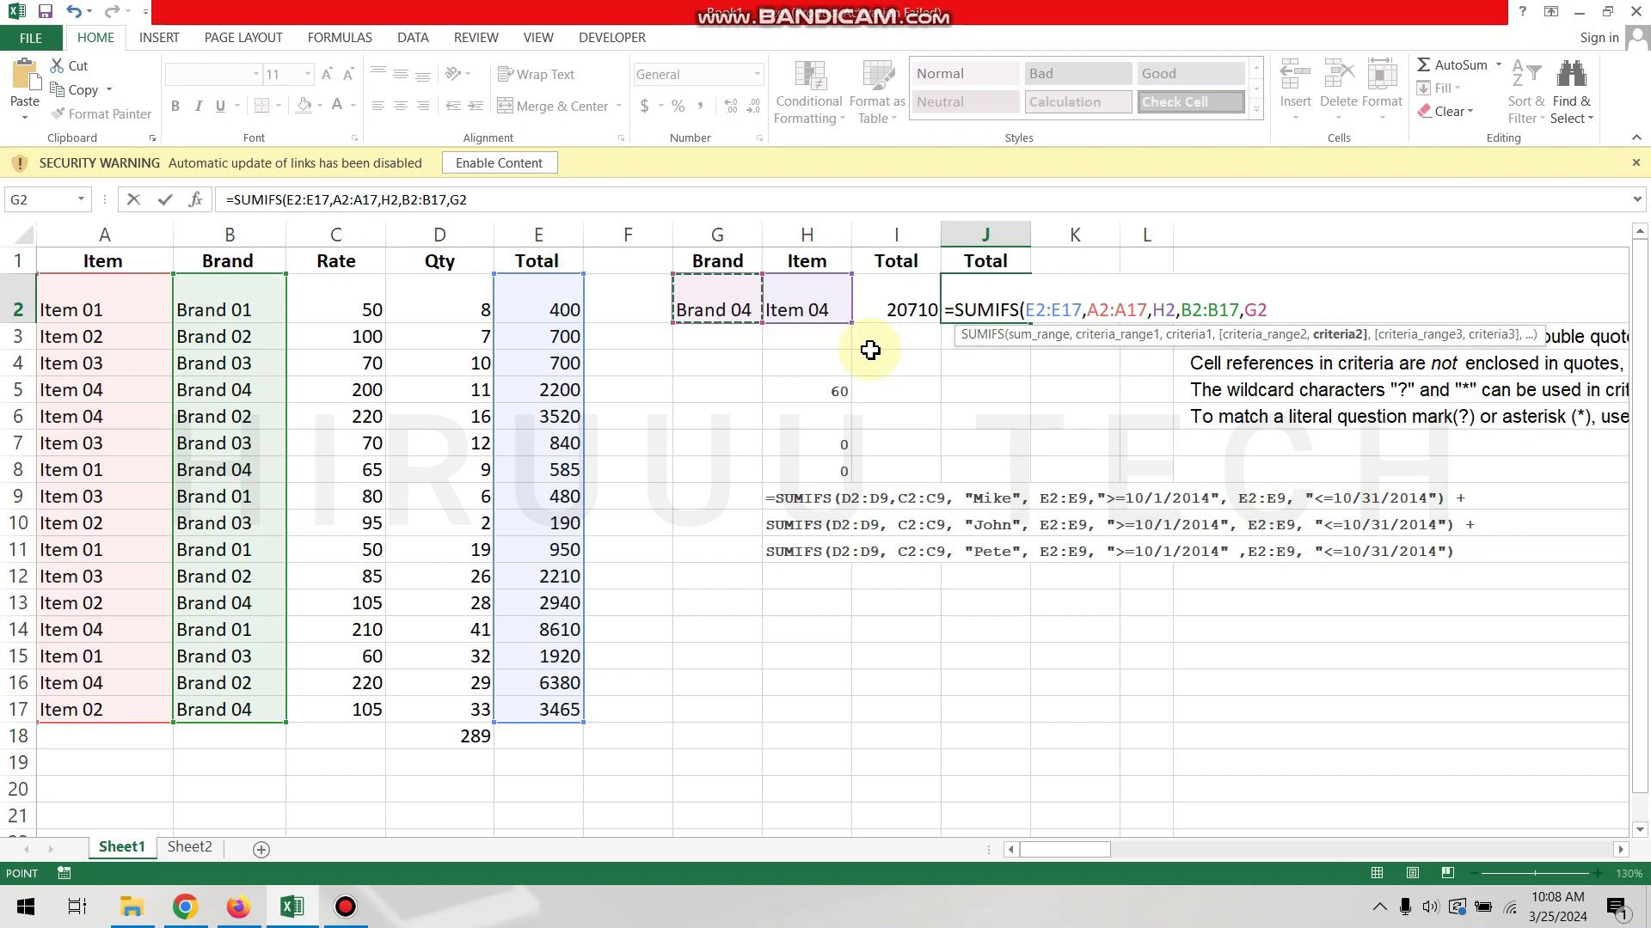
{"action": "type", "text": ")"}
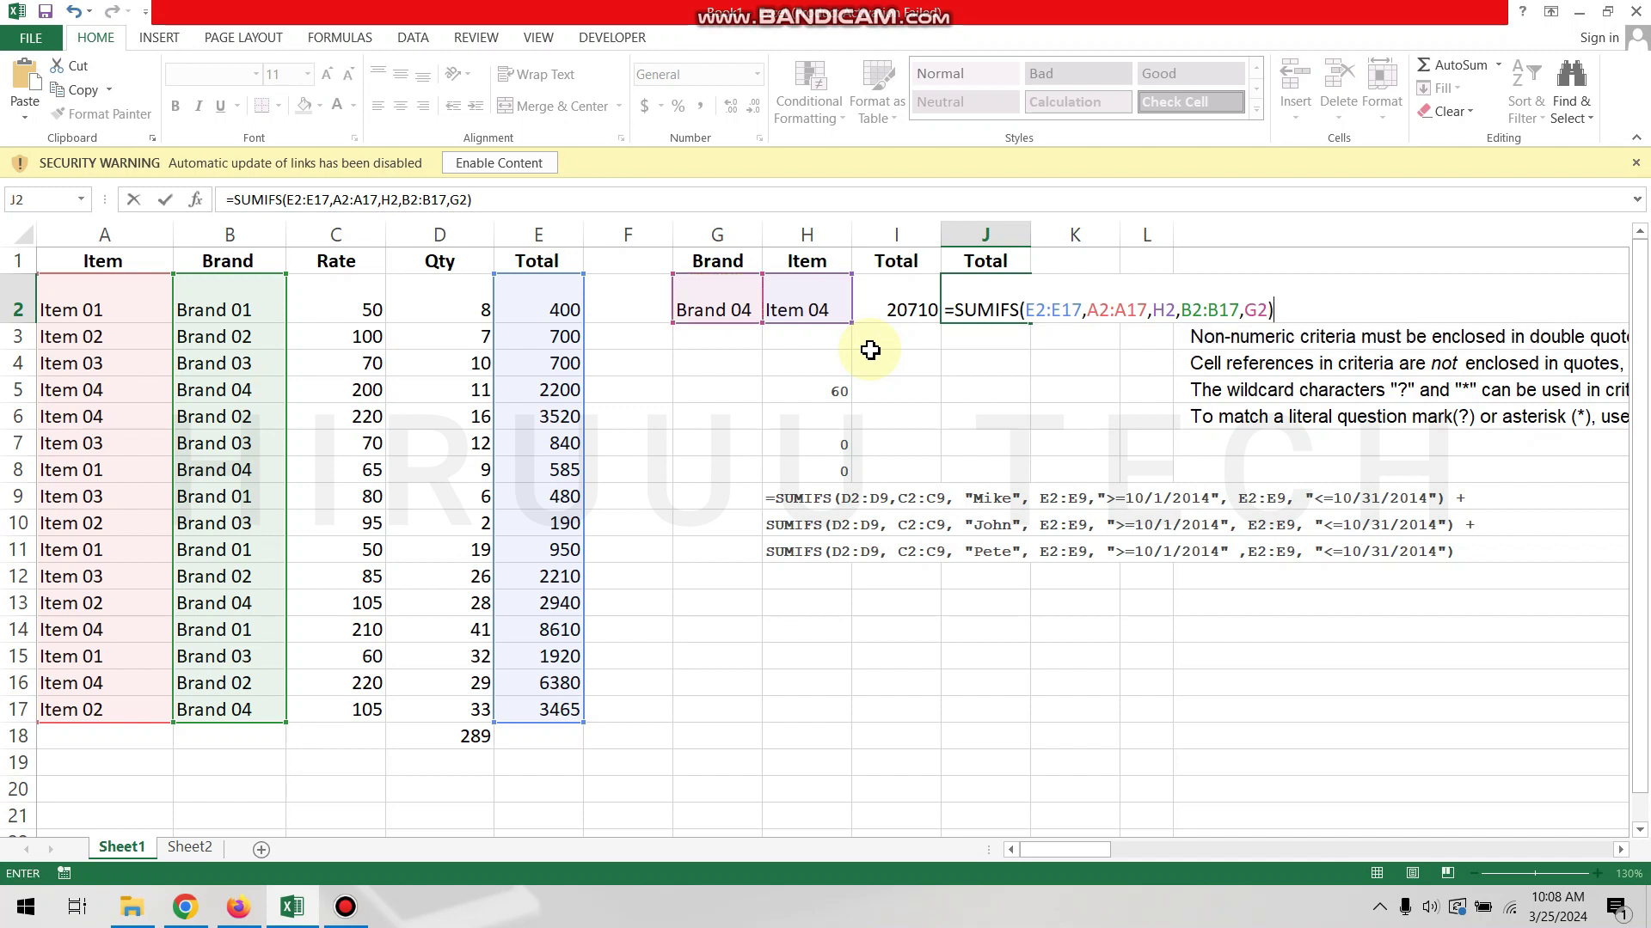
{"action": "key", "text": "Return"}
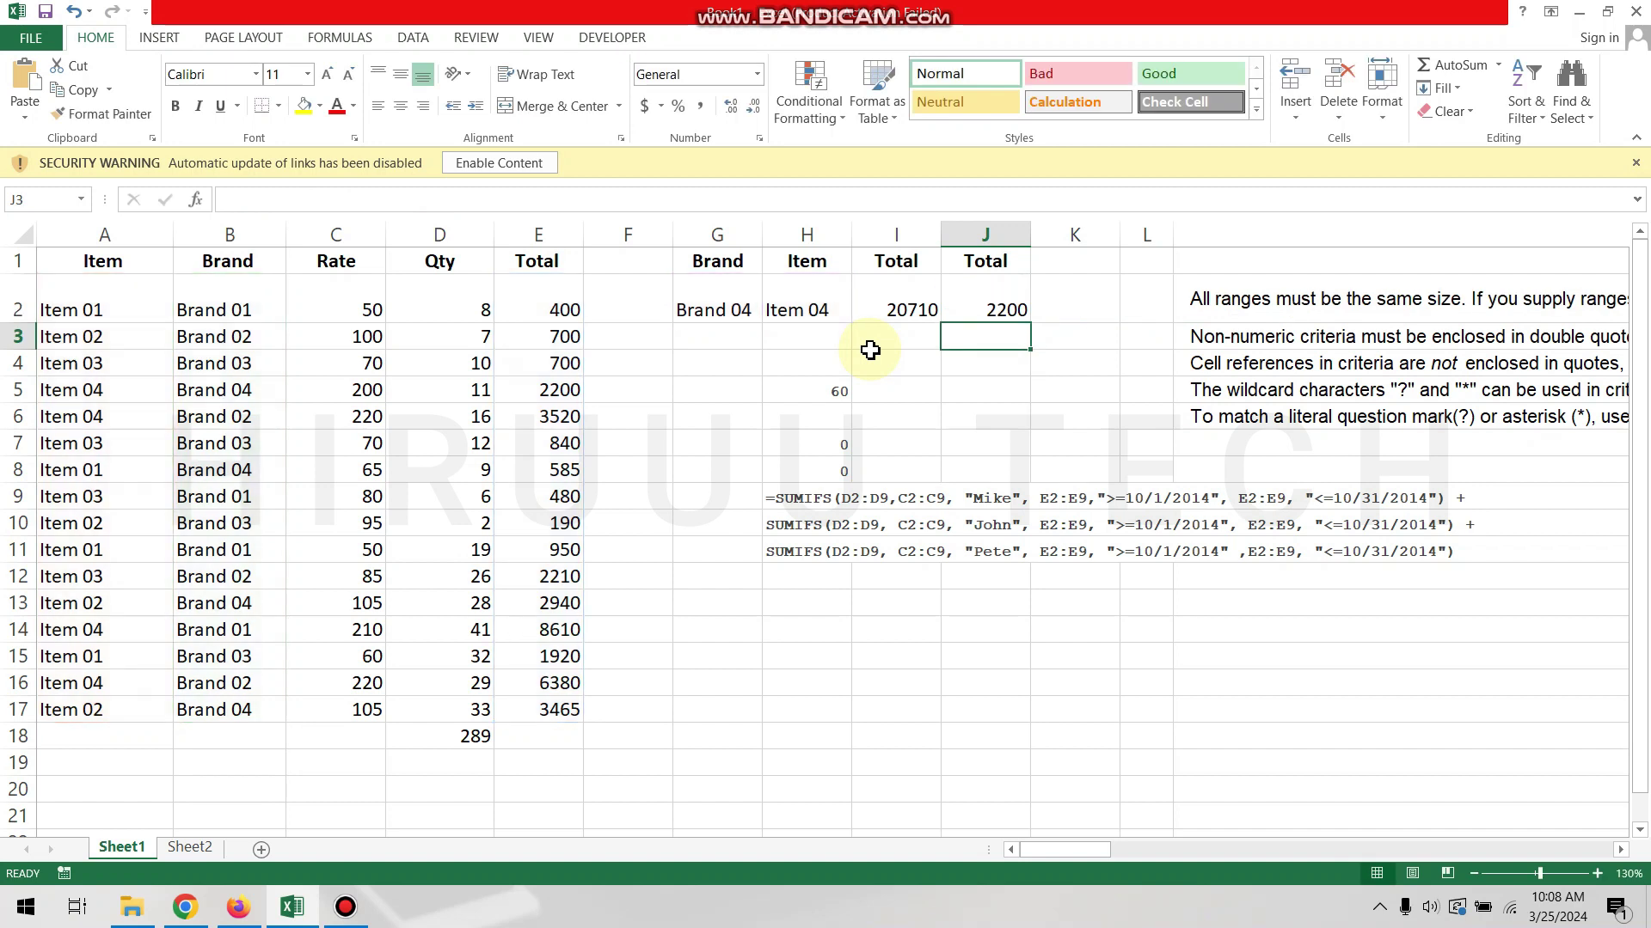
{"action": "left_click", "coordinate": [969, 292]}
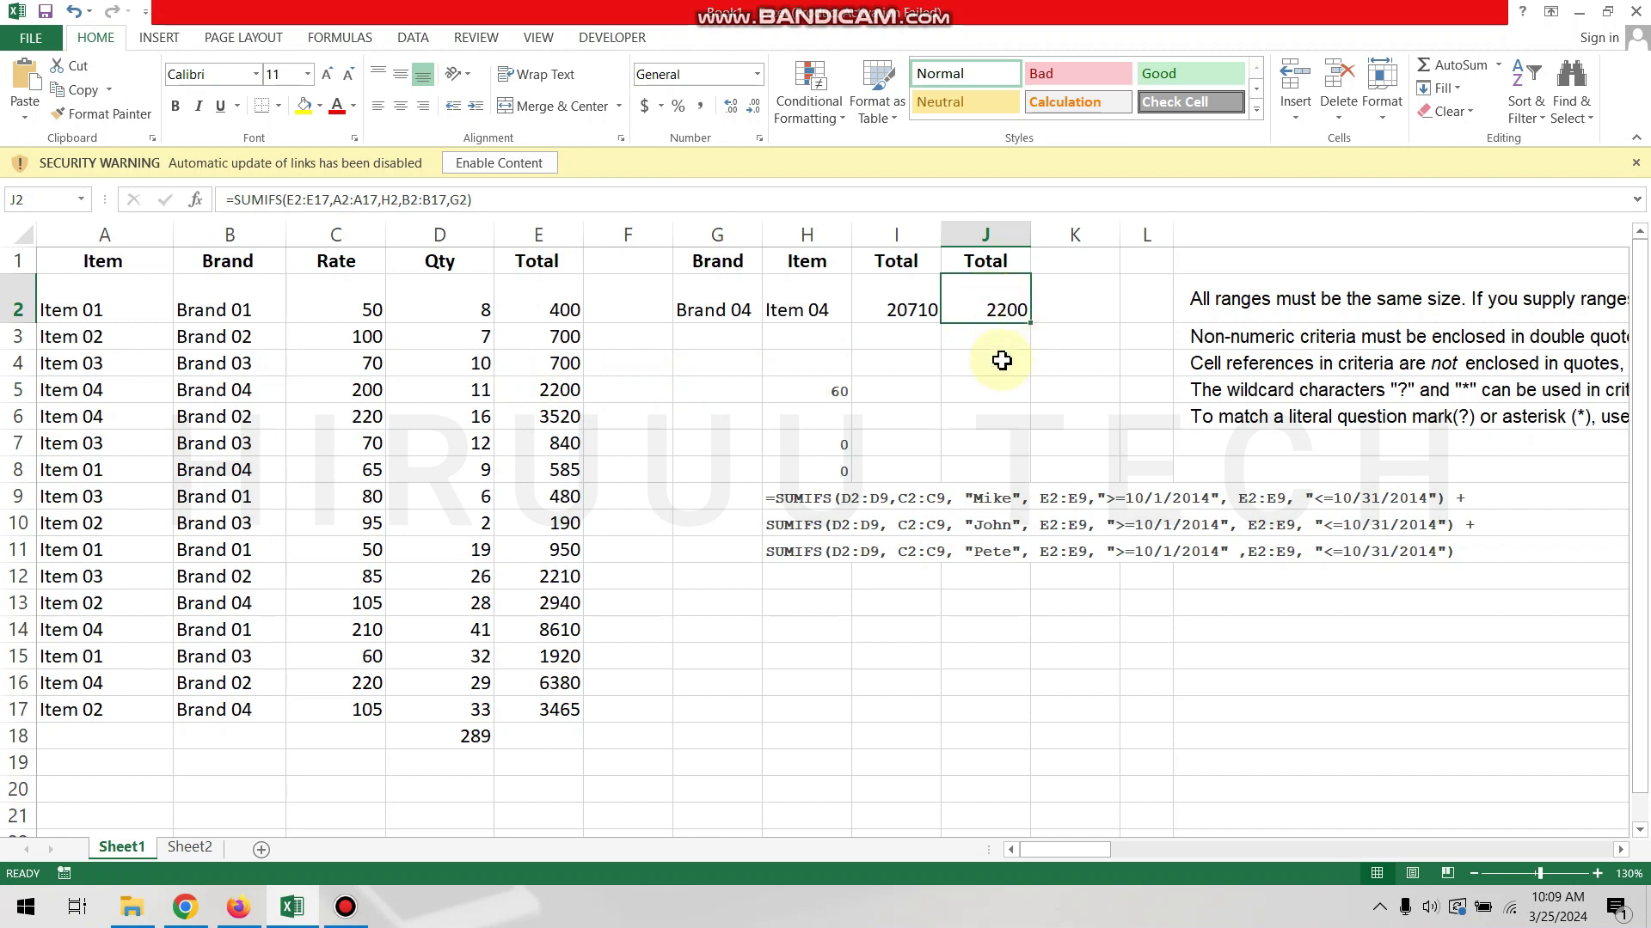
- Change the item criterion in cell H2 to Item 02
{"action": "left_click", "coordinate": [832, 308]}
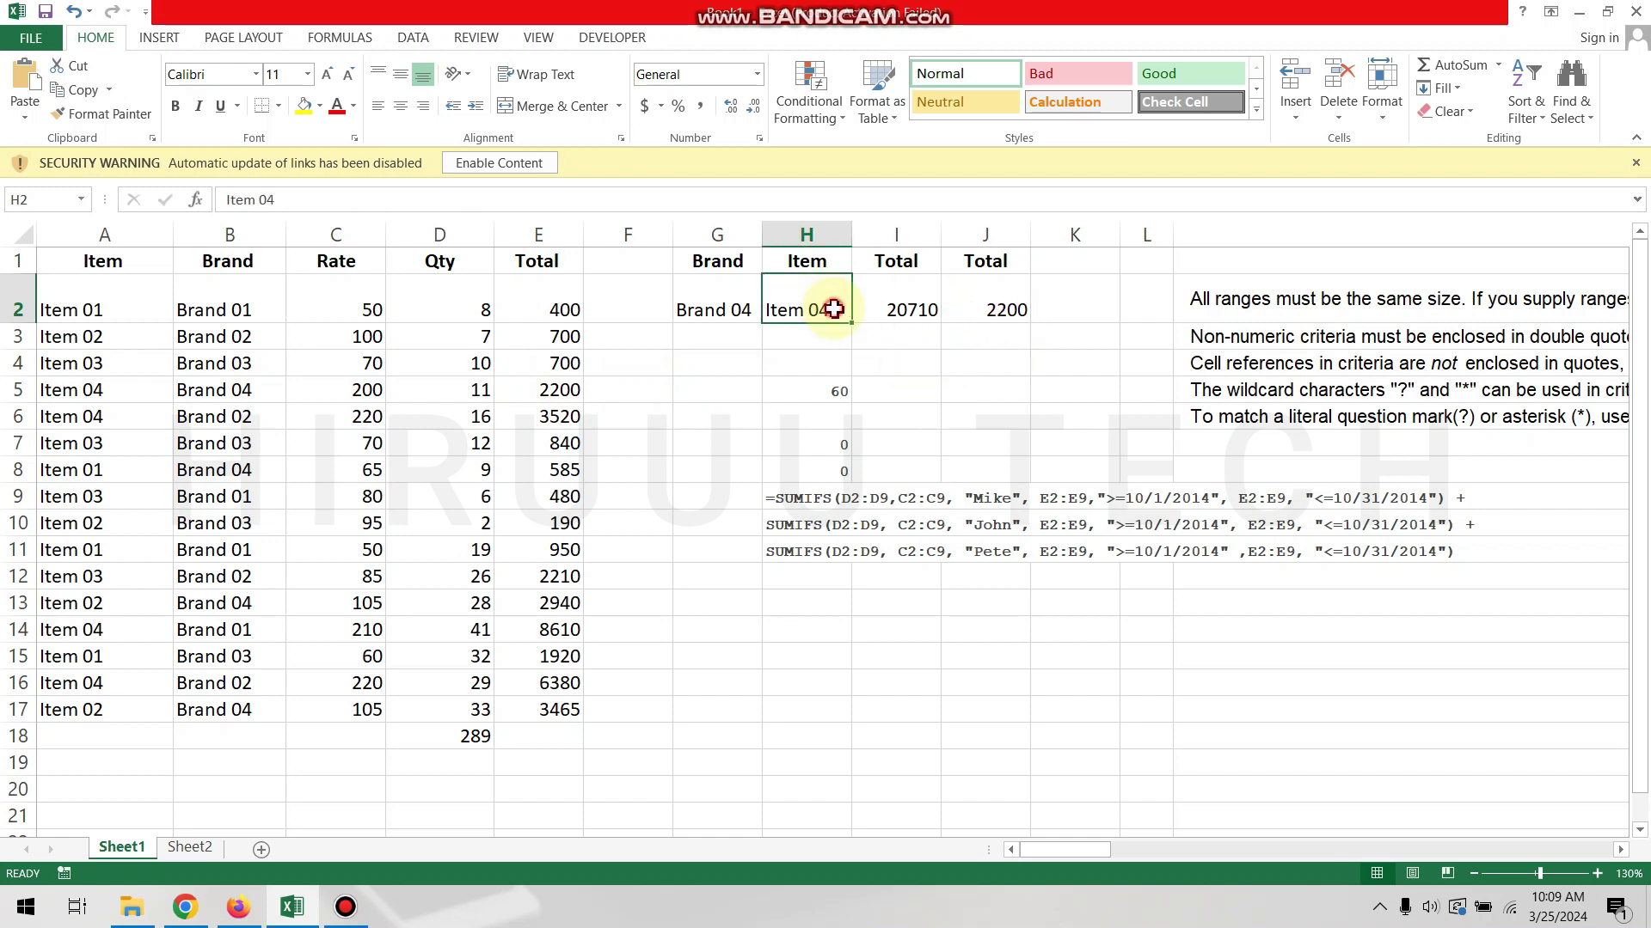
{"action": "double_click", "coordinate": [834, 309]}
{"action": "key", "text": "BackSpace"}
{"action": "type", "text": "3"}
{"action": "key", "text": "BackSpace"}
{"action": "type", "text": "2"}
{"action": "key", "text": "Return"}
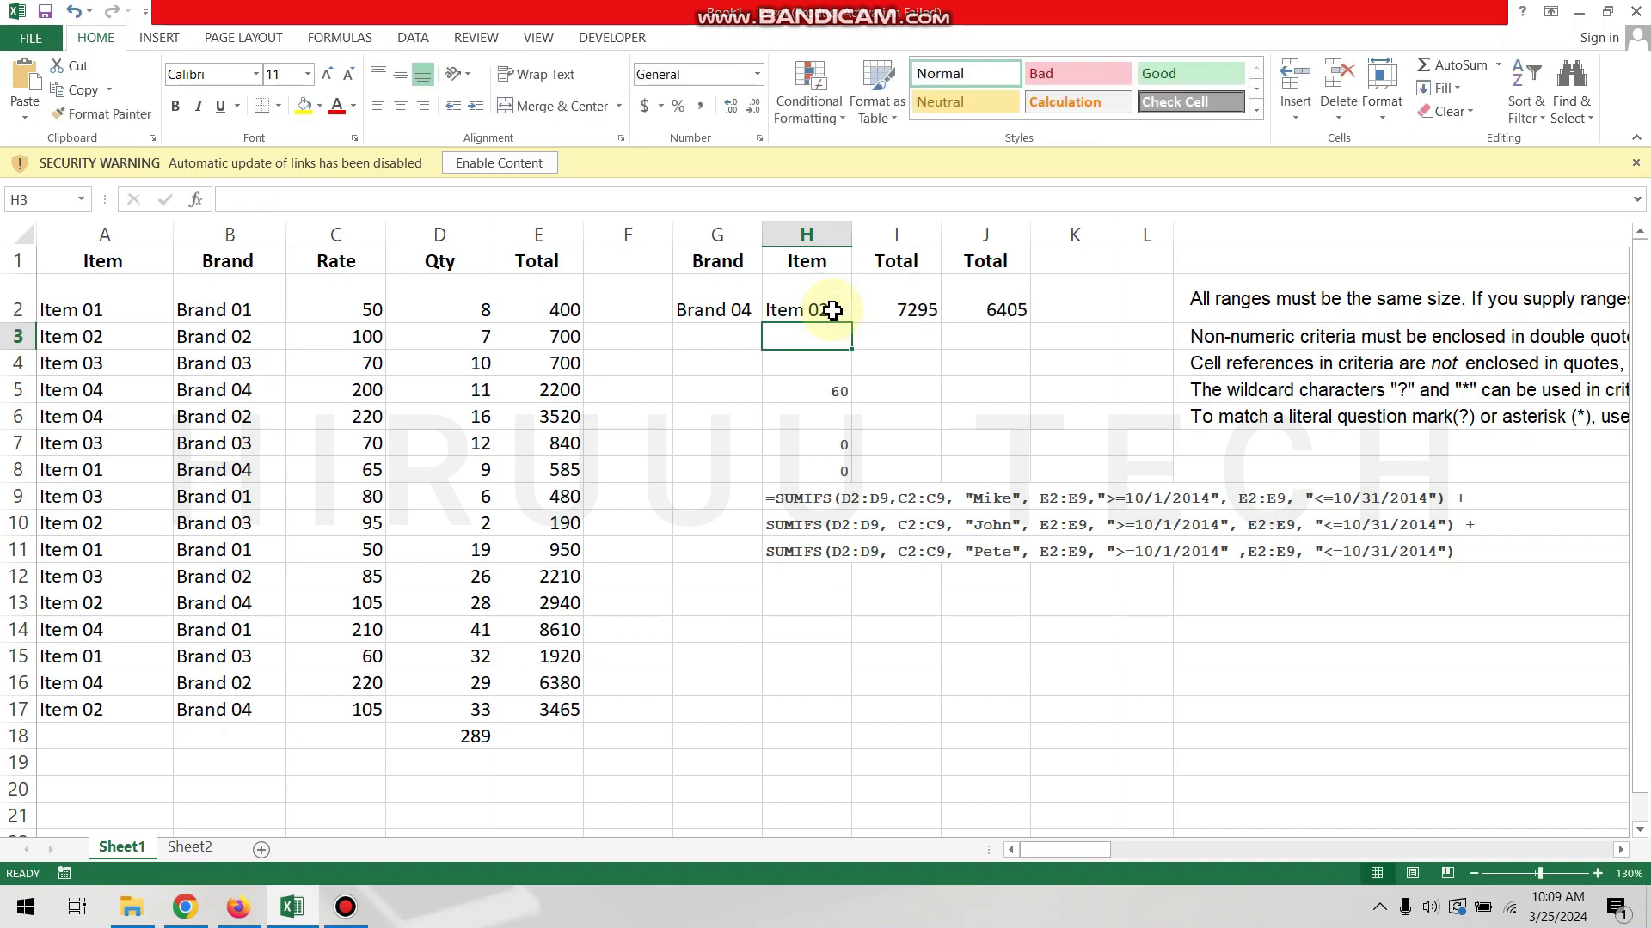
- Change the brand criterion in cell G2 to Brand 02
{"action": "left_click", "coordinate": [745, 310]}
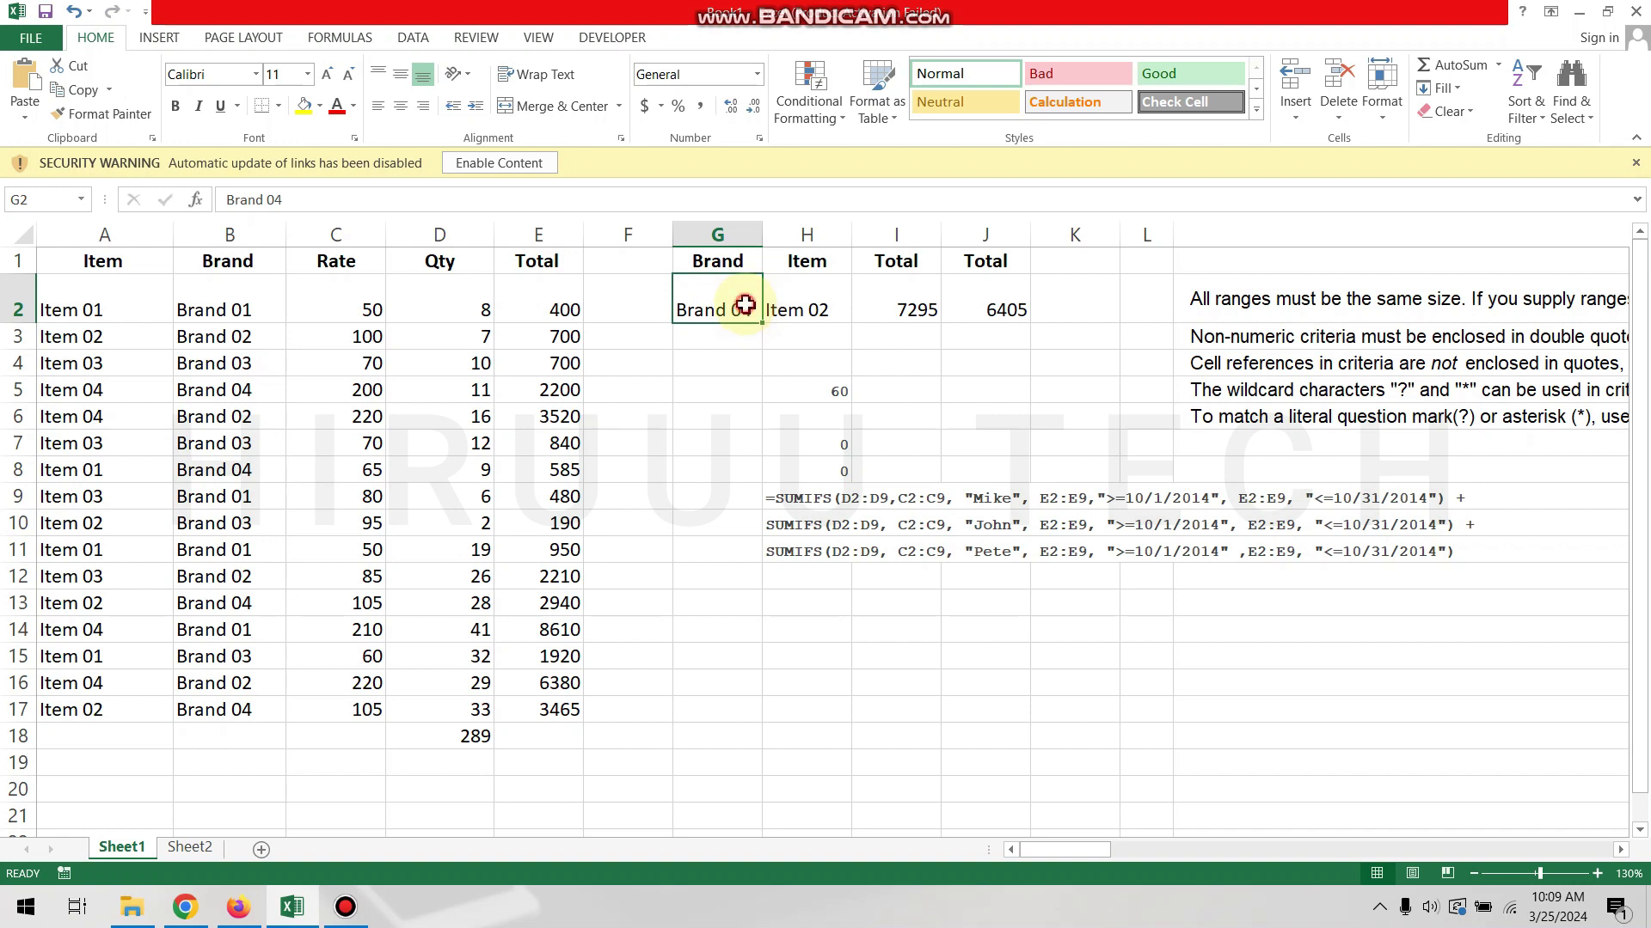
{"action": "double_click", "coordinate": [744, 308]}
{"action": "key", "text": "BackSpace"}
{"action": "type", "text": "2"}
{"action": "key", "text": "Return"}
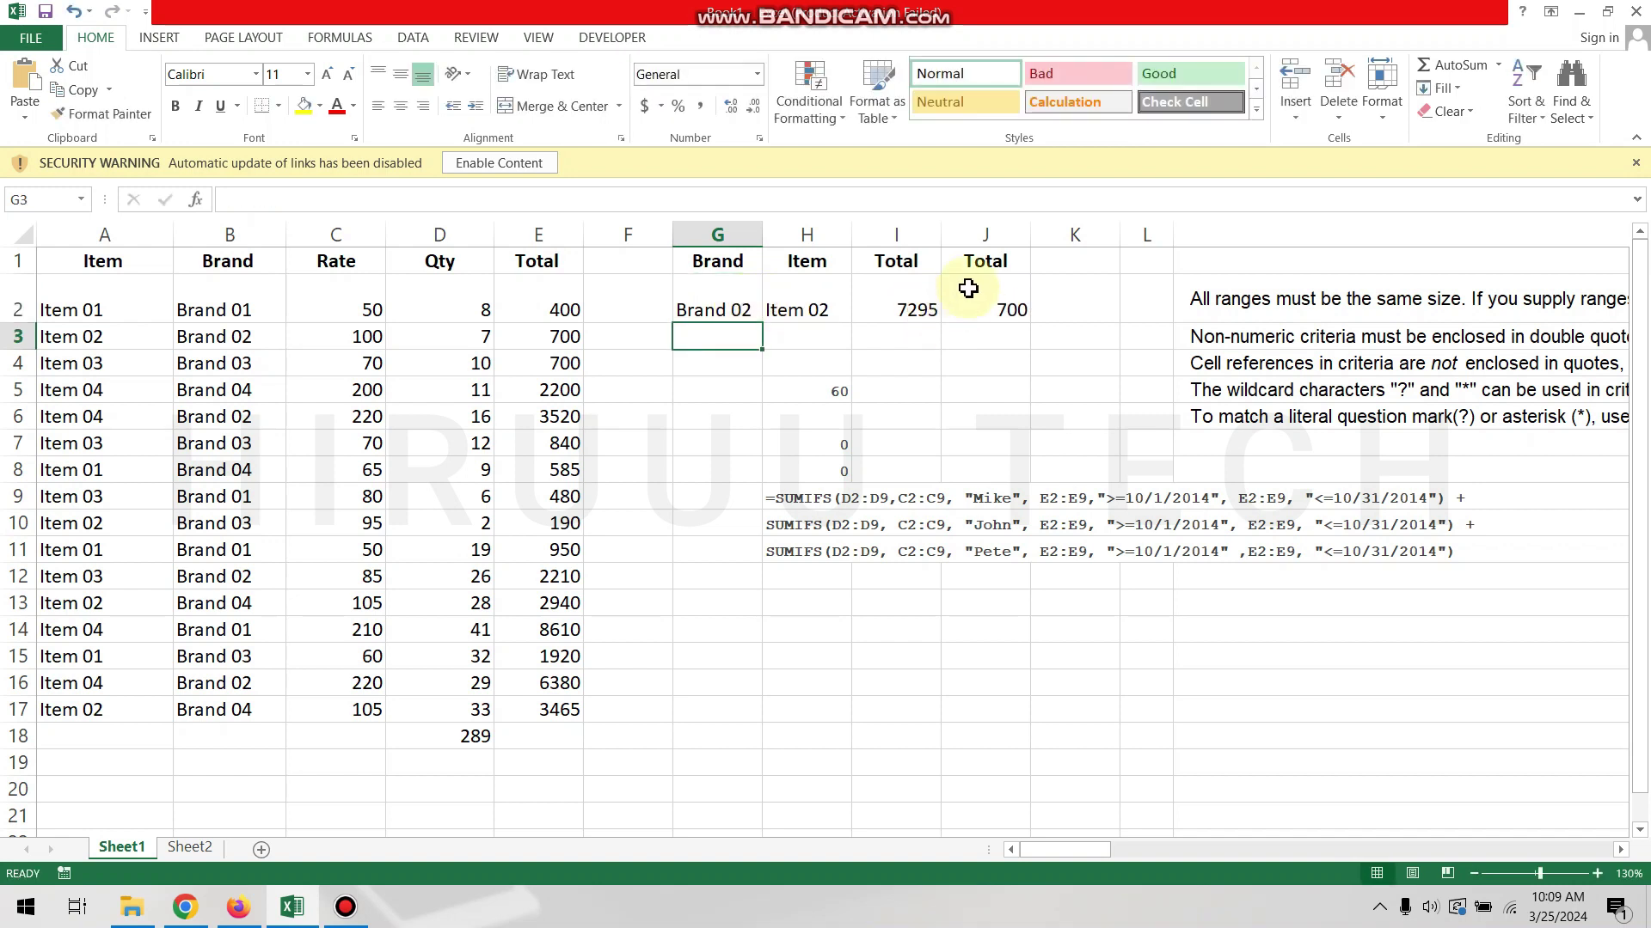
{"action": "left_click", "coordinate": [1003, 359]}
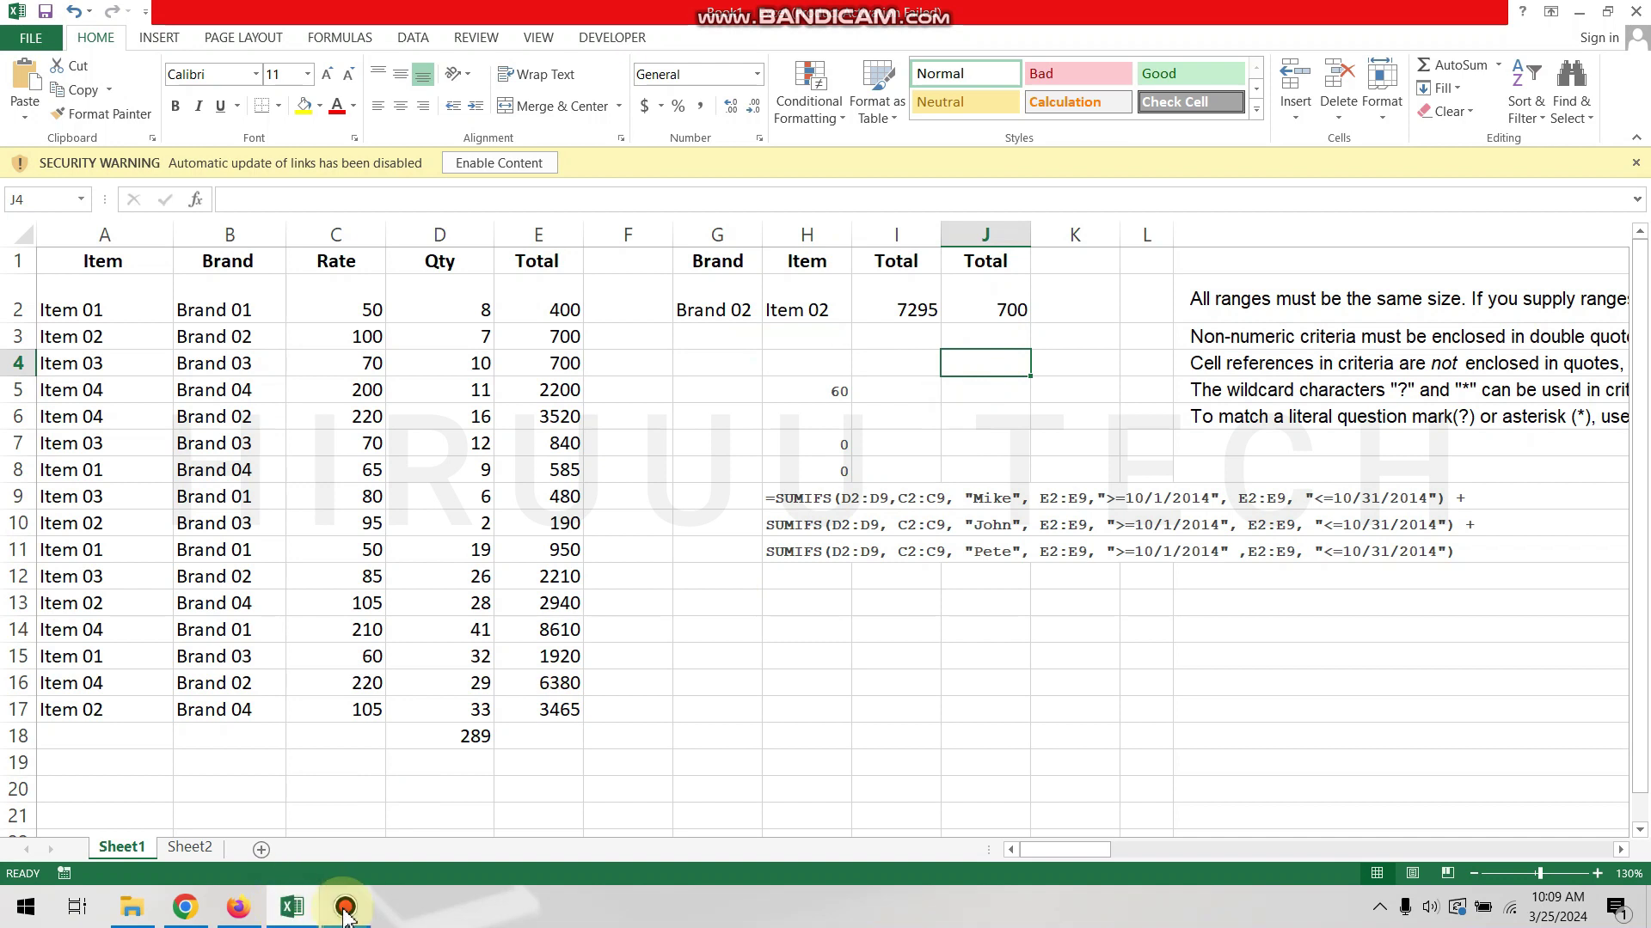
- Examine the sum range, criteria ranges and criteria of the SUMIFS formula in cell H5 without changing it
{"action": "mouse_move", "coordinate": [348, 911]}
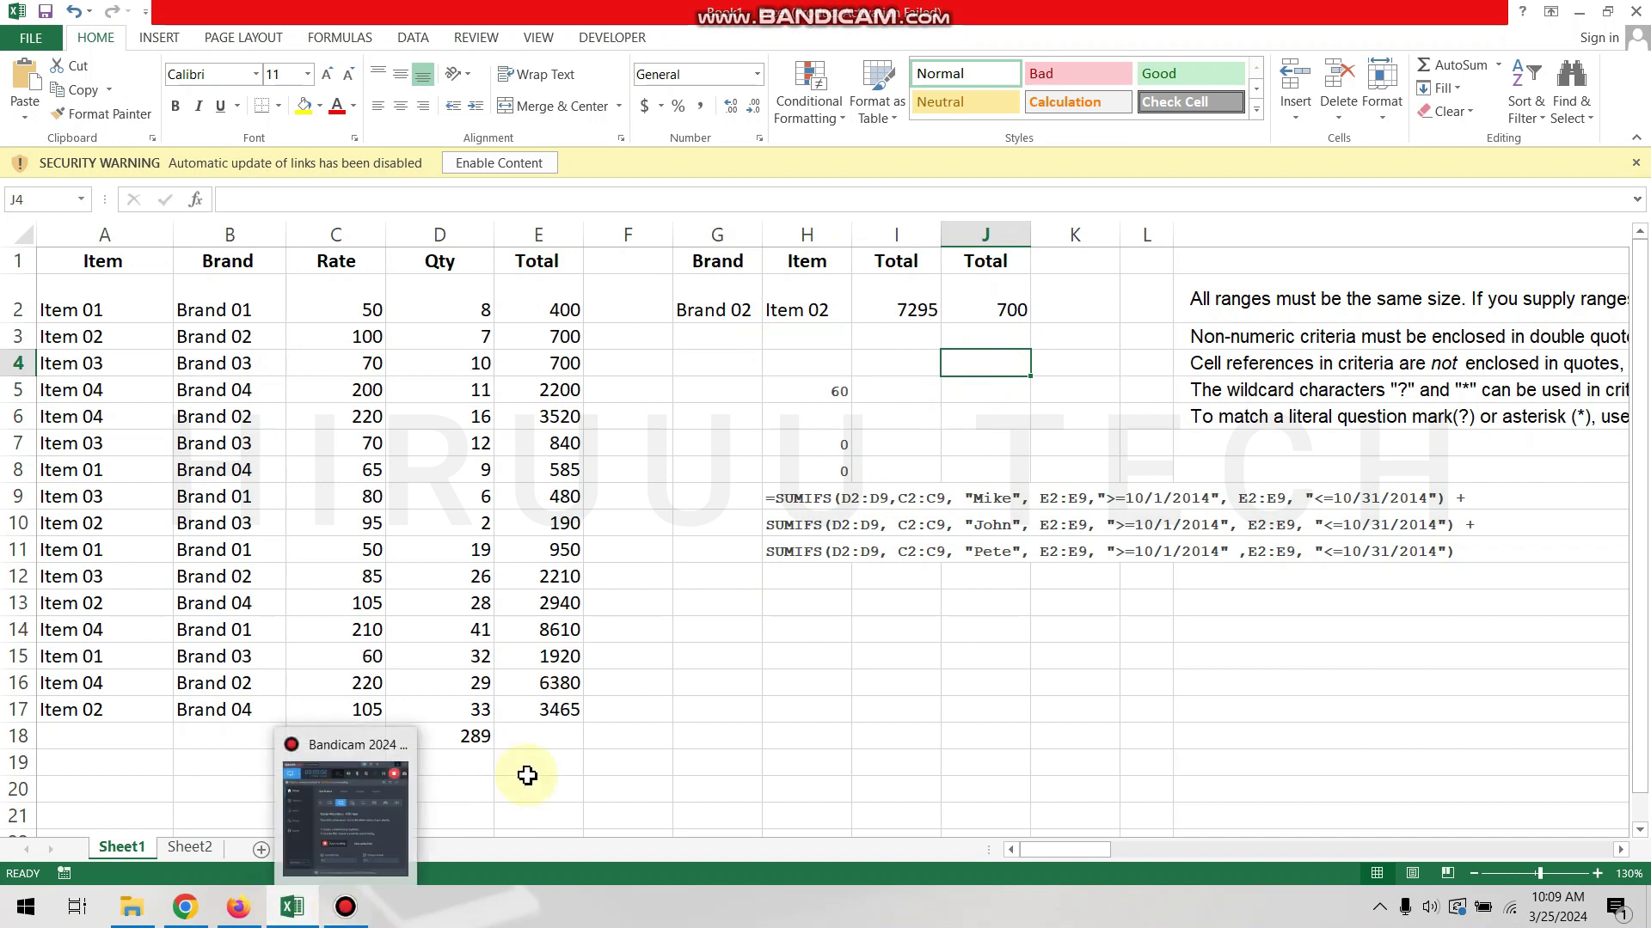
{"action": "double_click", "coordinate": [830, 394]}
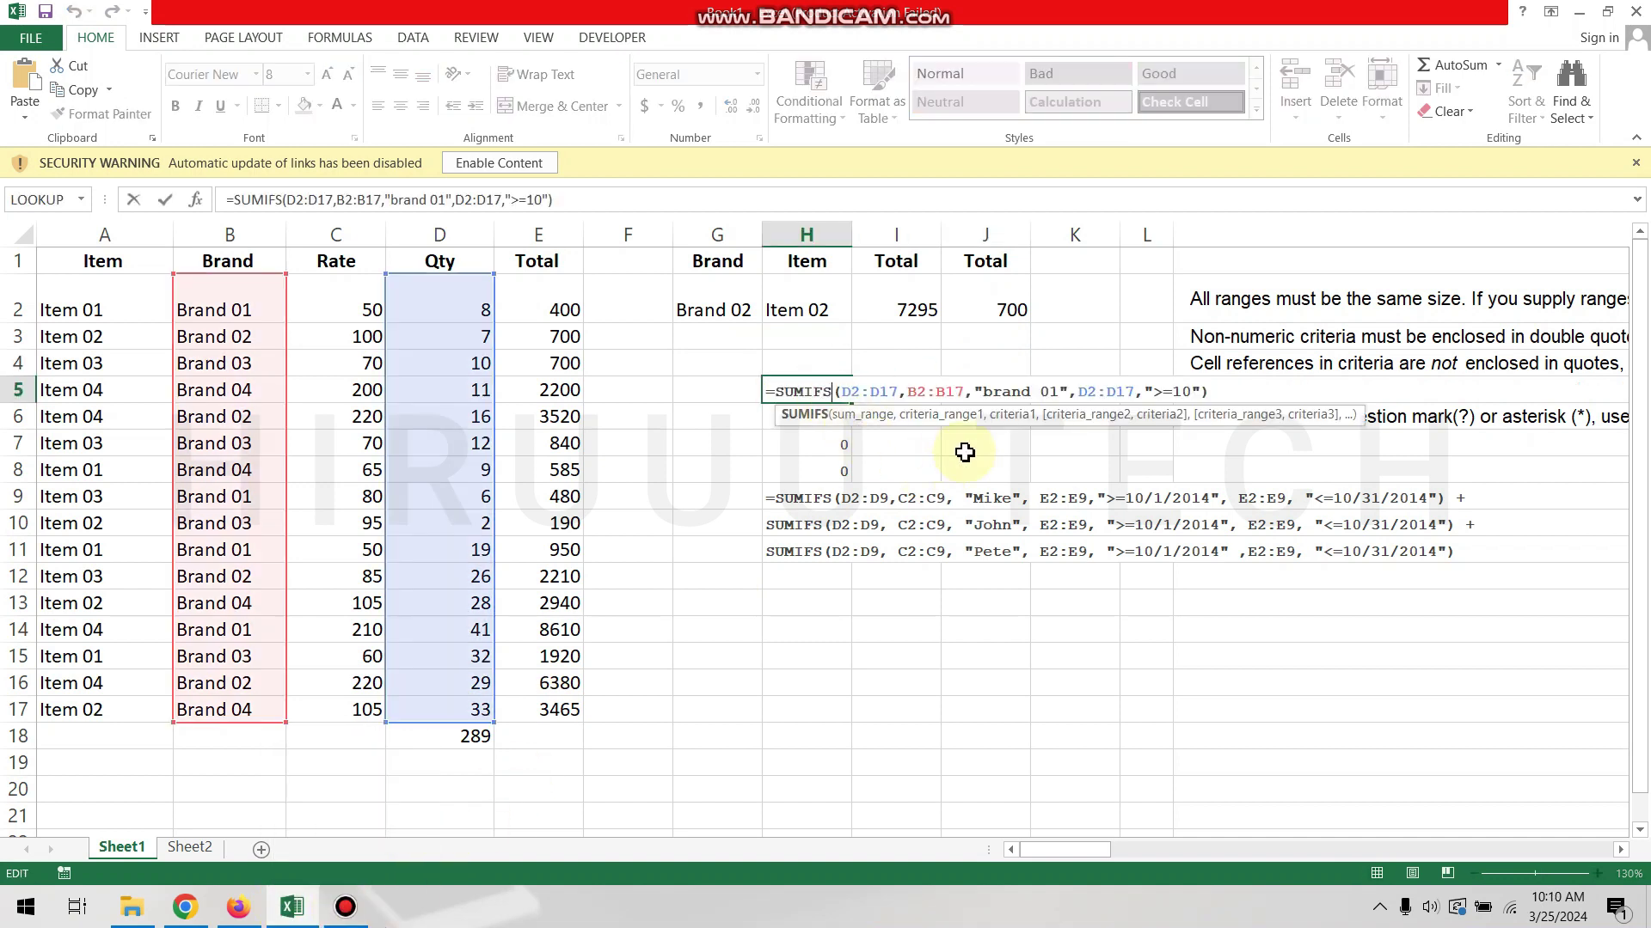
{"action": "left_click", "coordinate": [965, 449]}
{"action": "double_click", "coordinate": [832, 397]}
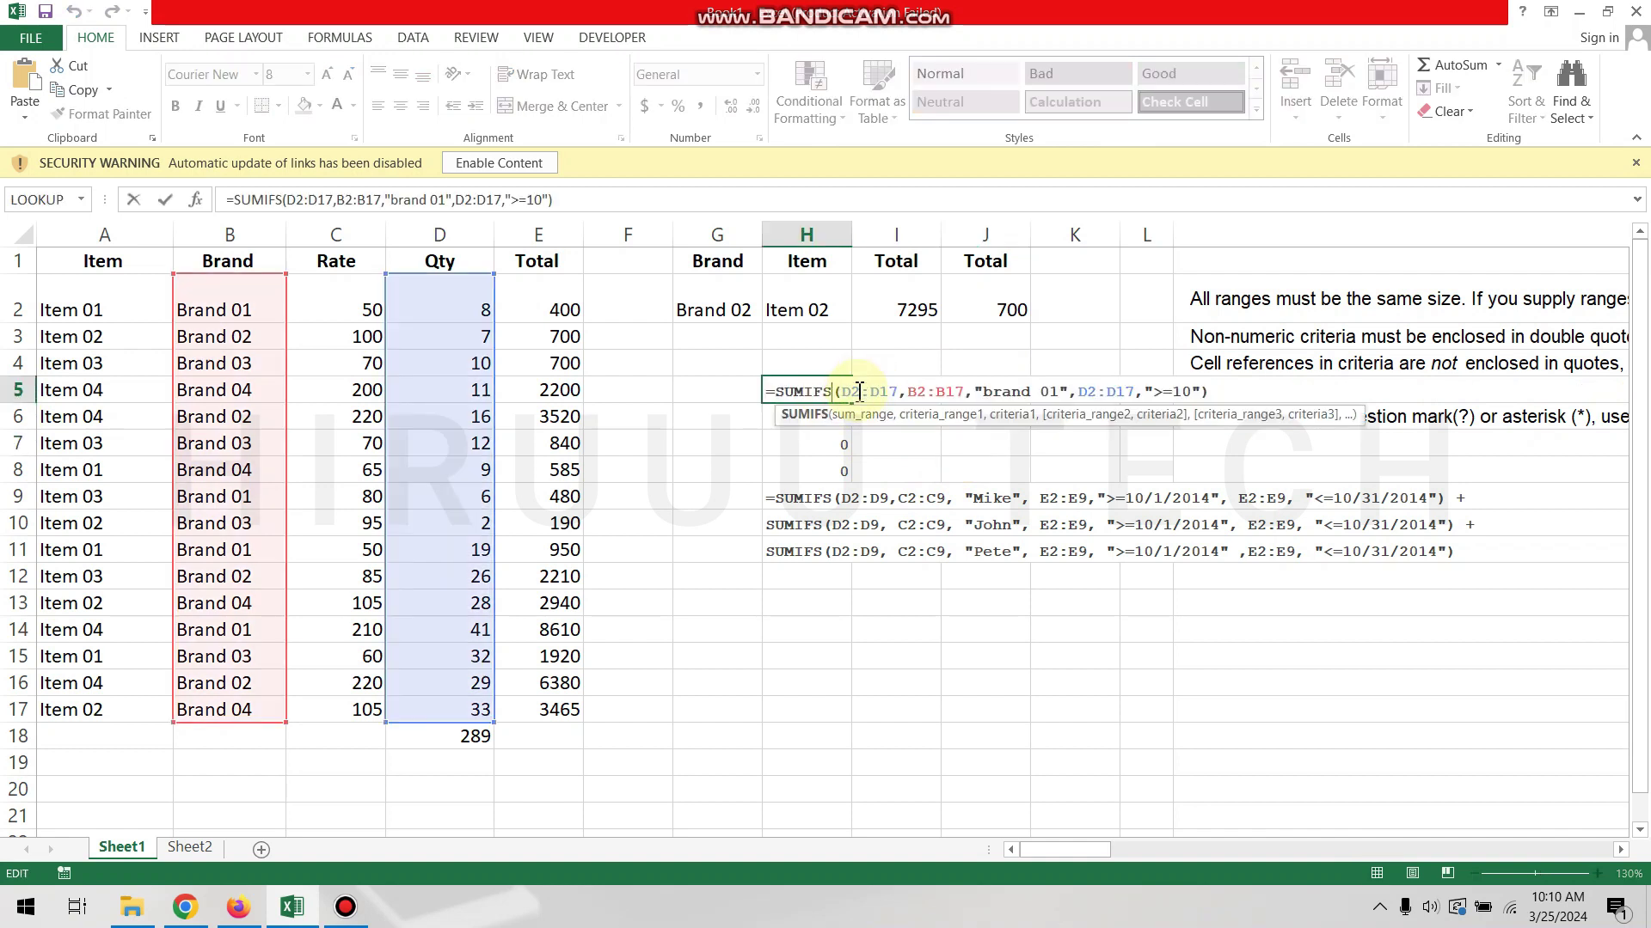
{"action": "left_click", "coordinate": [895, 393]}
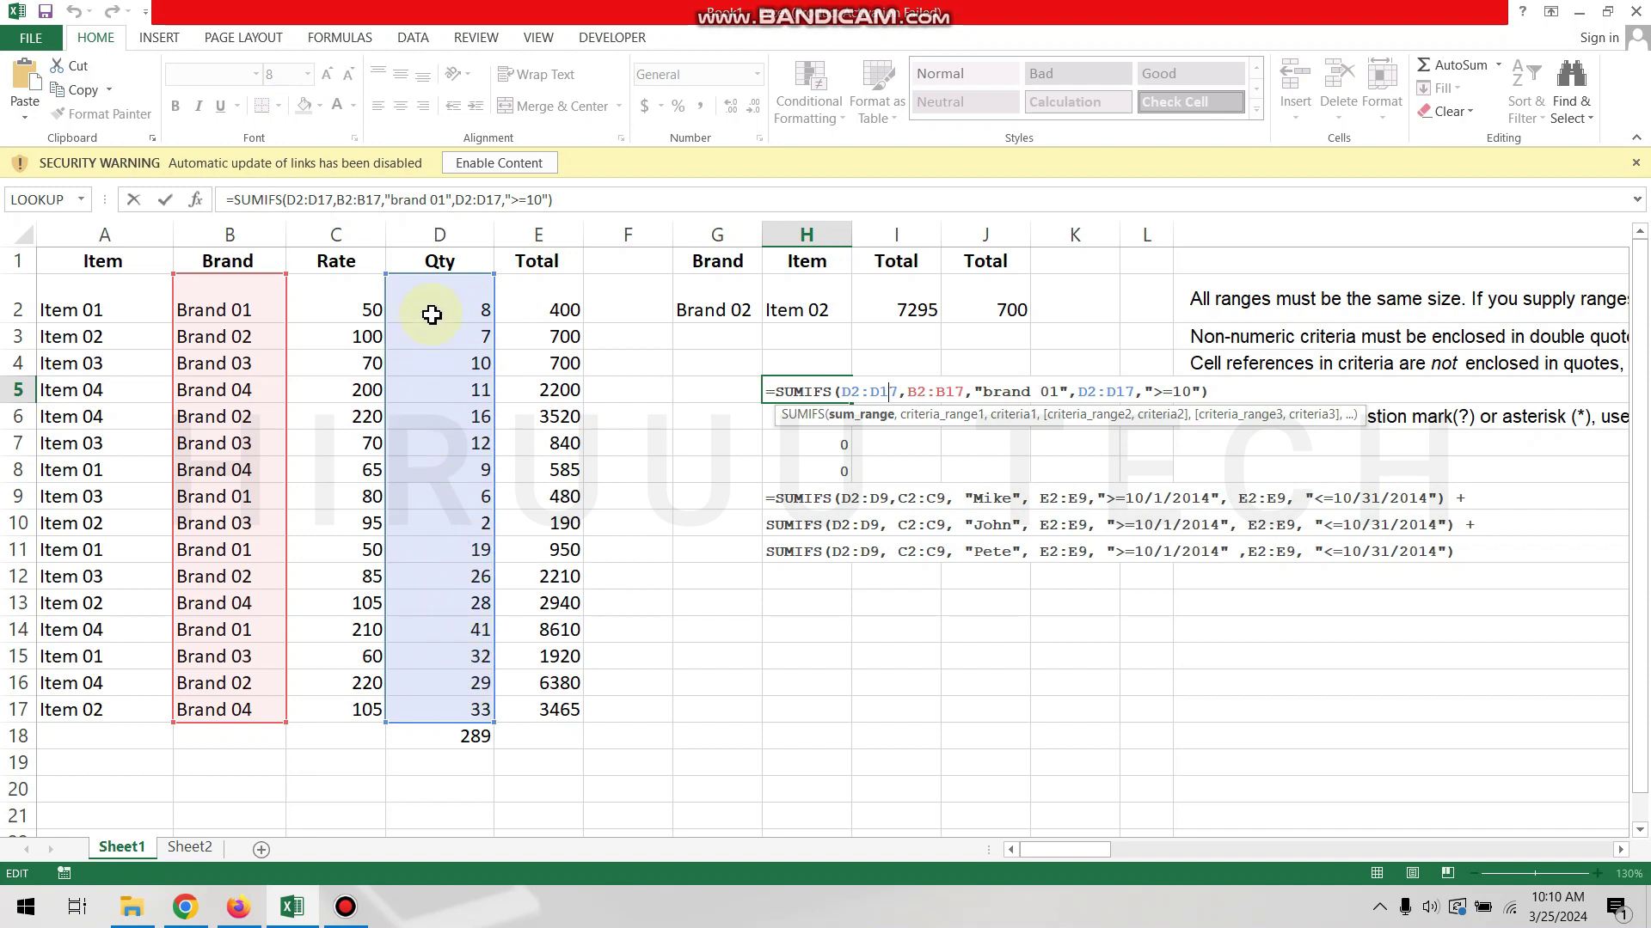
{"action": "left_click", "coordinate": [919, 393]}
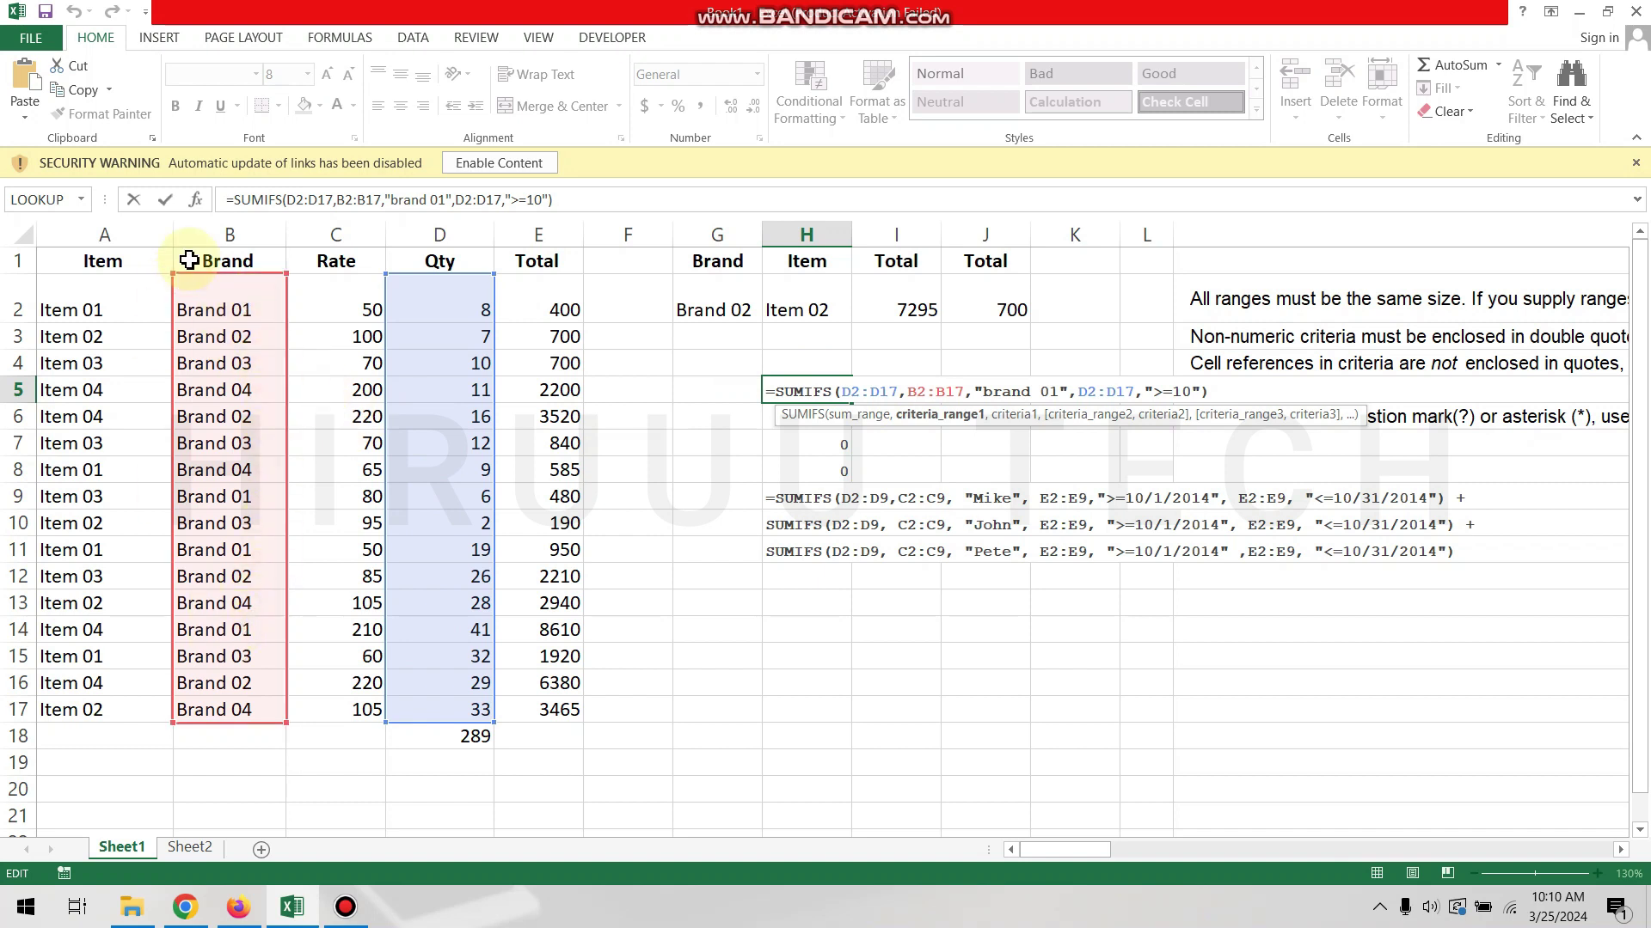
{"action": "left_click", "coordinate": [1020, 391]}
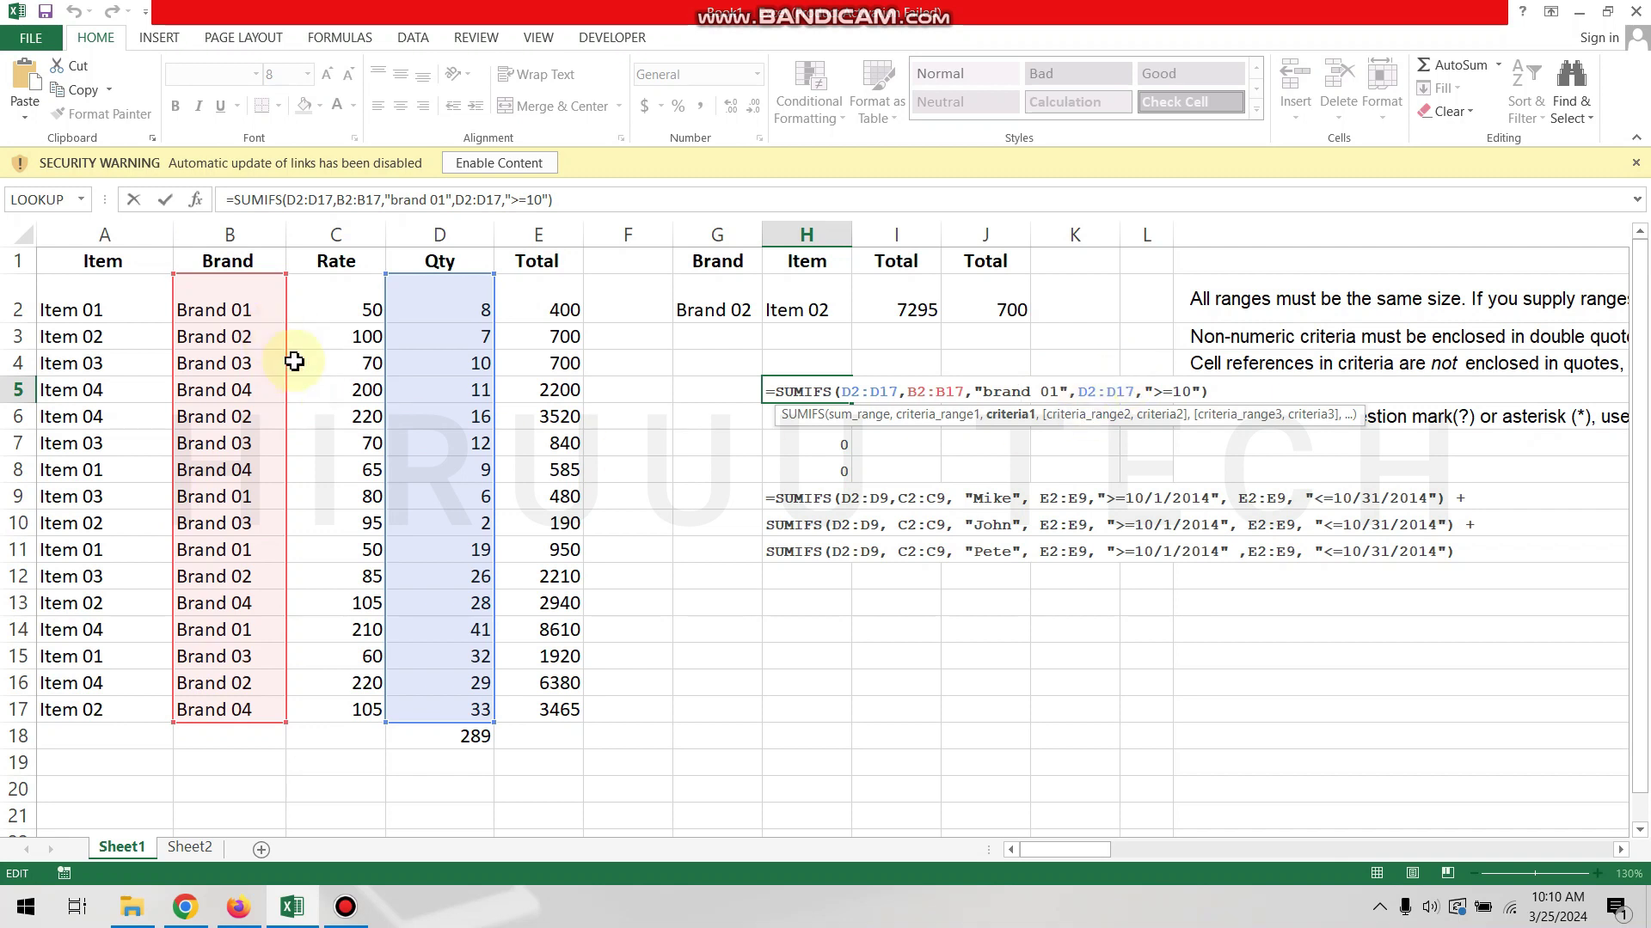
{"action": "left_click", "coordinate": [1124, 391]}
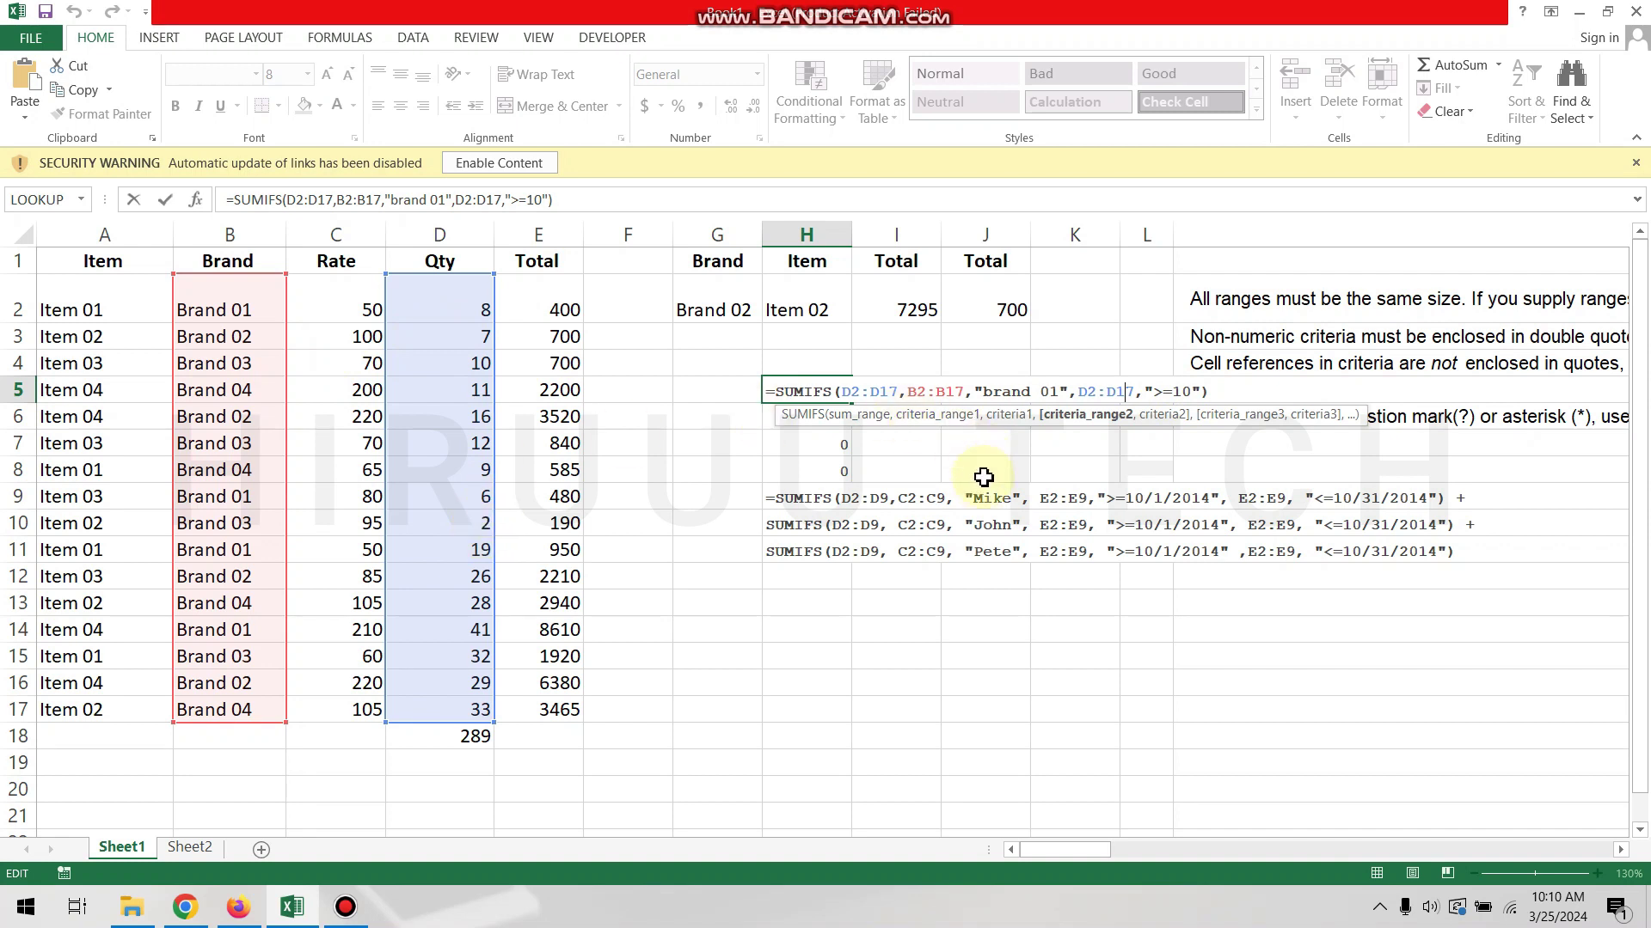
{"action": "left_click", "coordinate": [1117, 353]}
{"action": "left_click", "coordinate": [840, 395]}
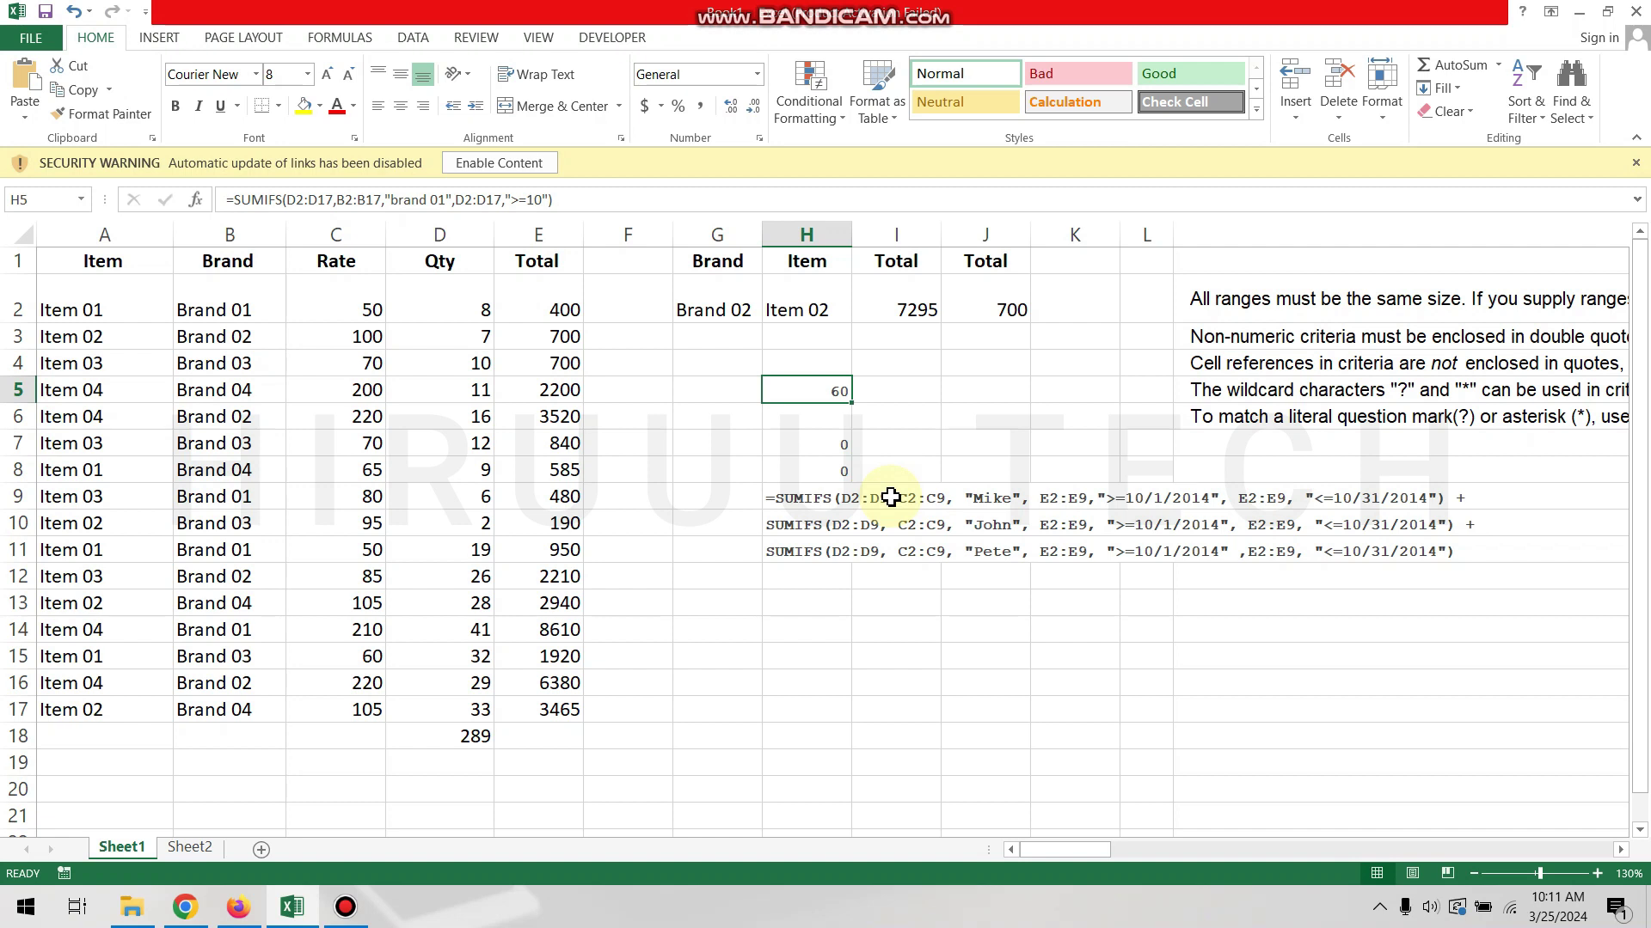
- Examine the ranges and criteria of the two added SUMIF functions in cell H7 without changing the formula
{"action": "double_click", "coordinate": [810, 445]}
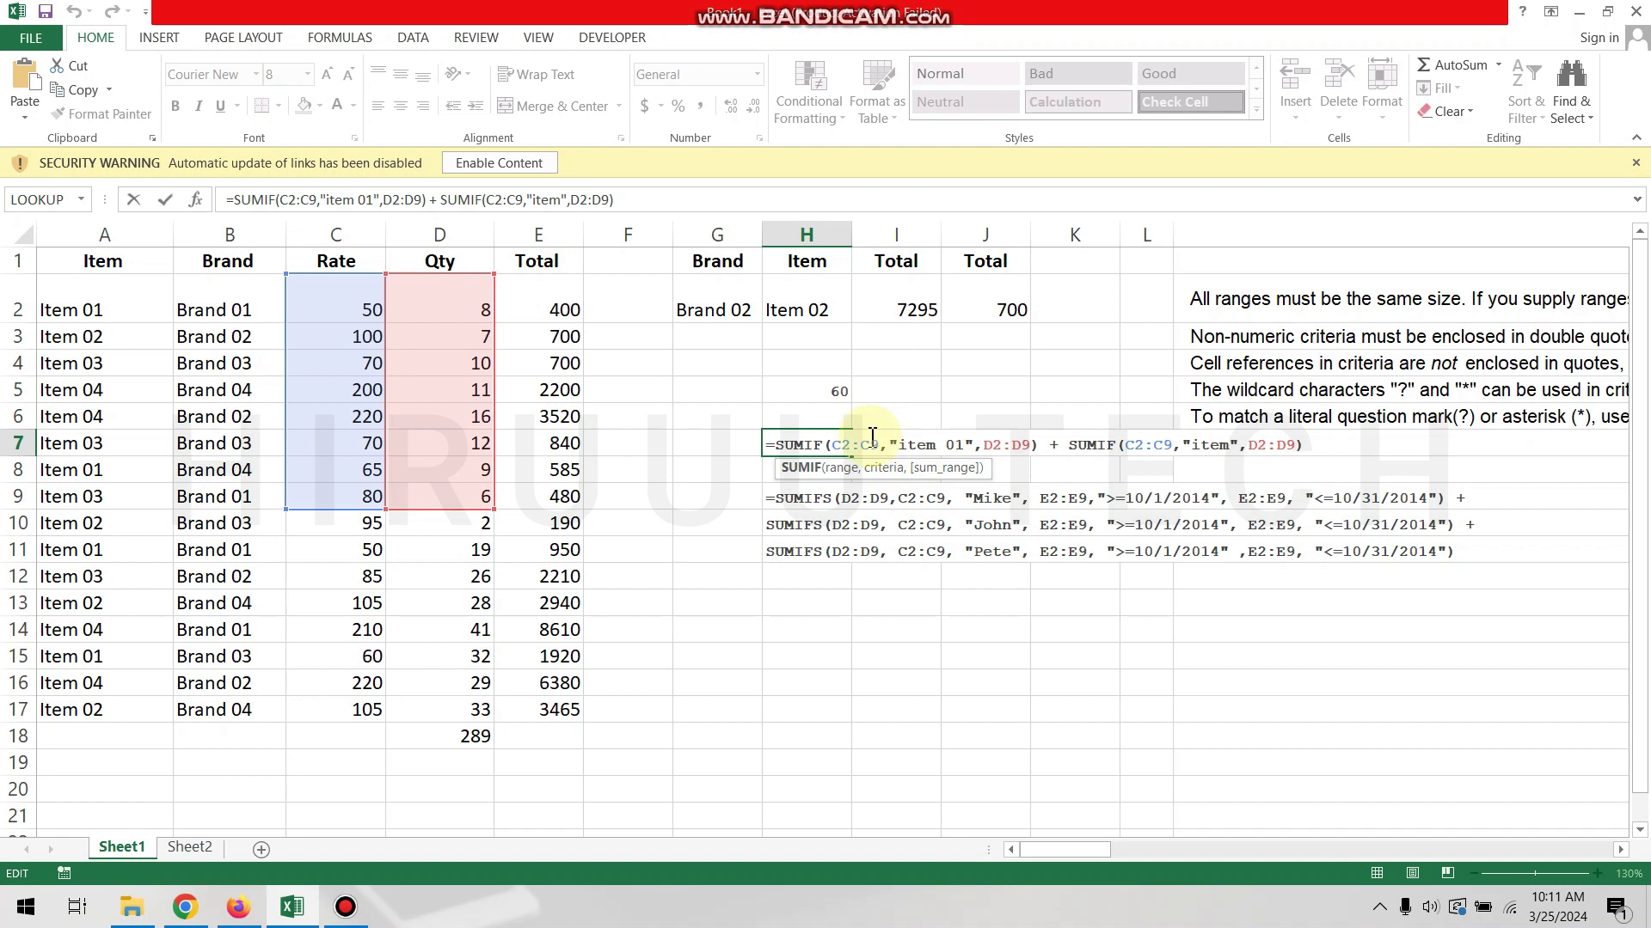
{"action": "left_click", "coordinate": [1059, 449]}
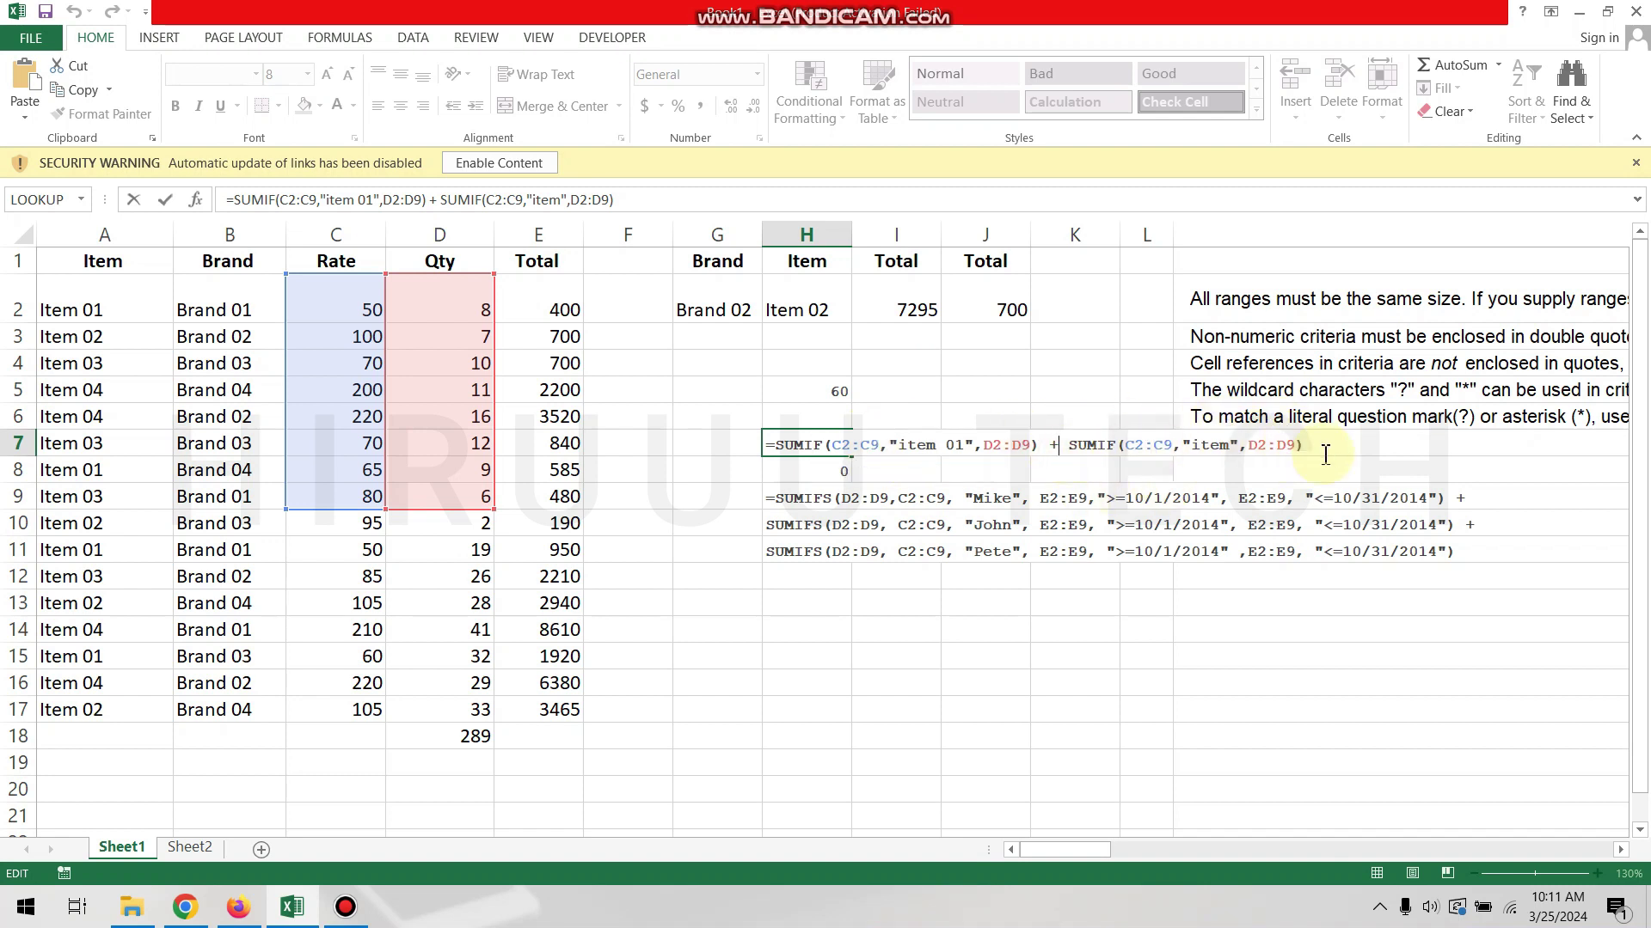
{"action": "left_click", "coordinate": [844, 447]}
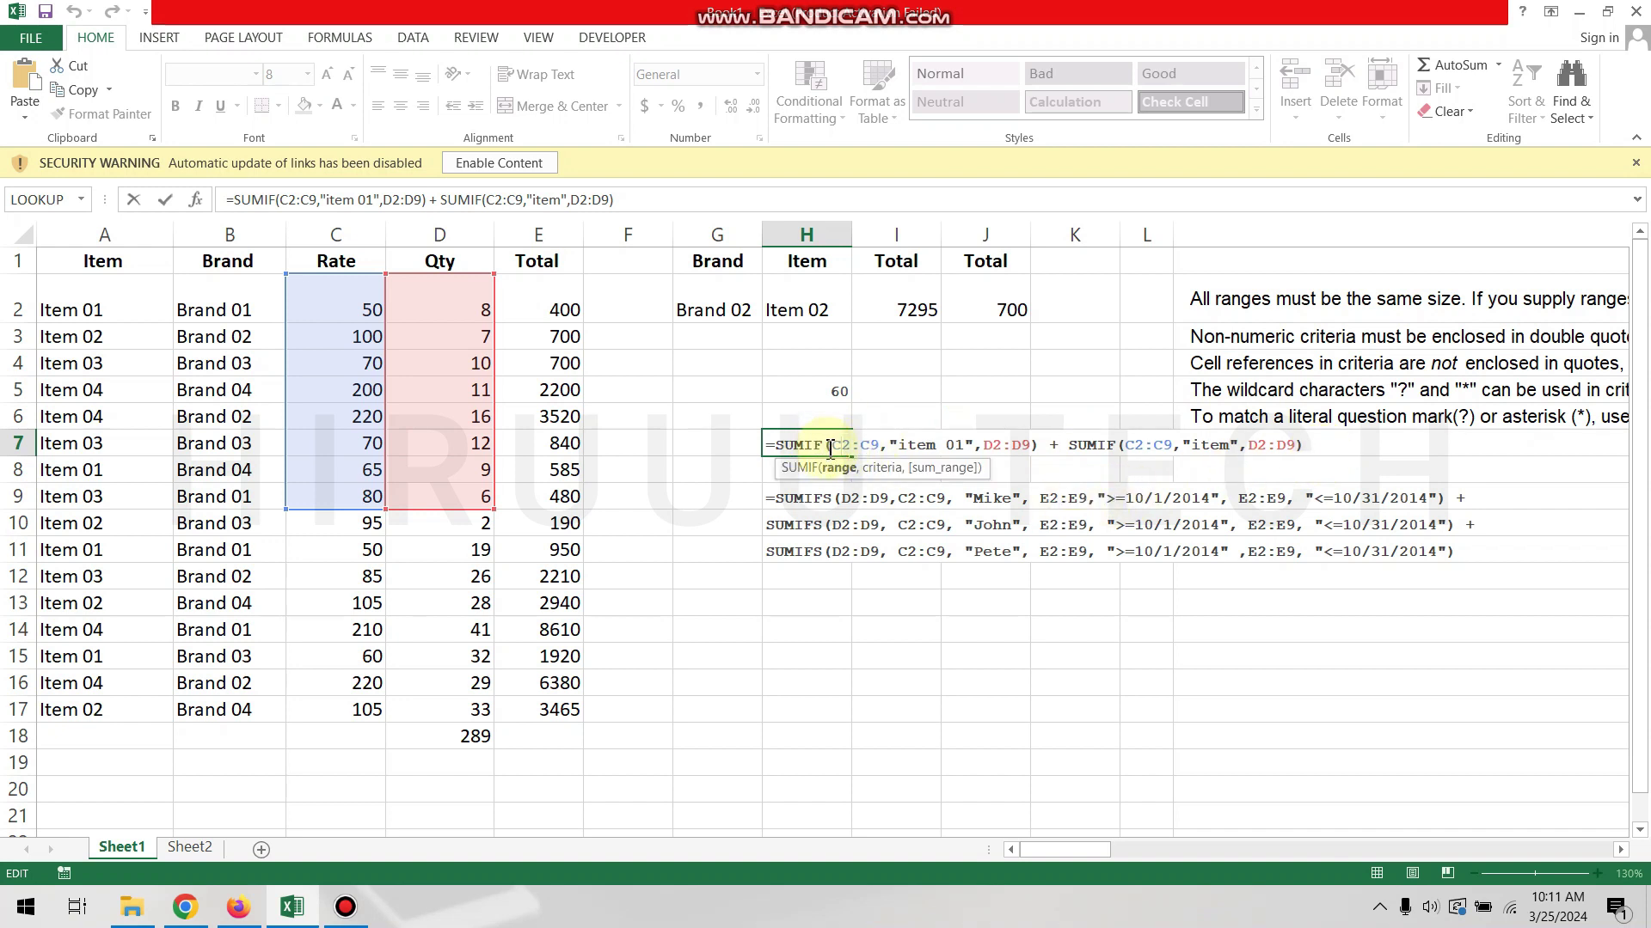
{"action": "left_click", "coordinate": [954, 444]}
{"action": "left_click", "coordinate": [1013, 445]}
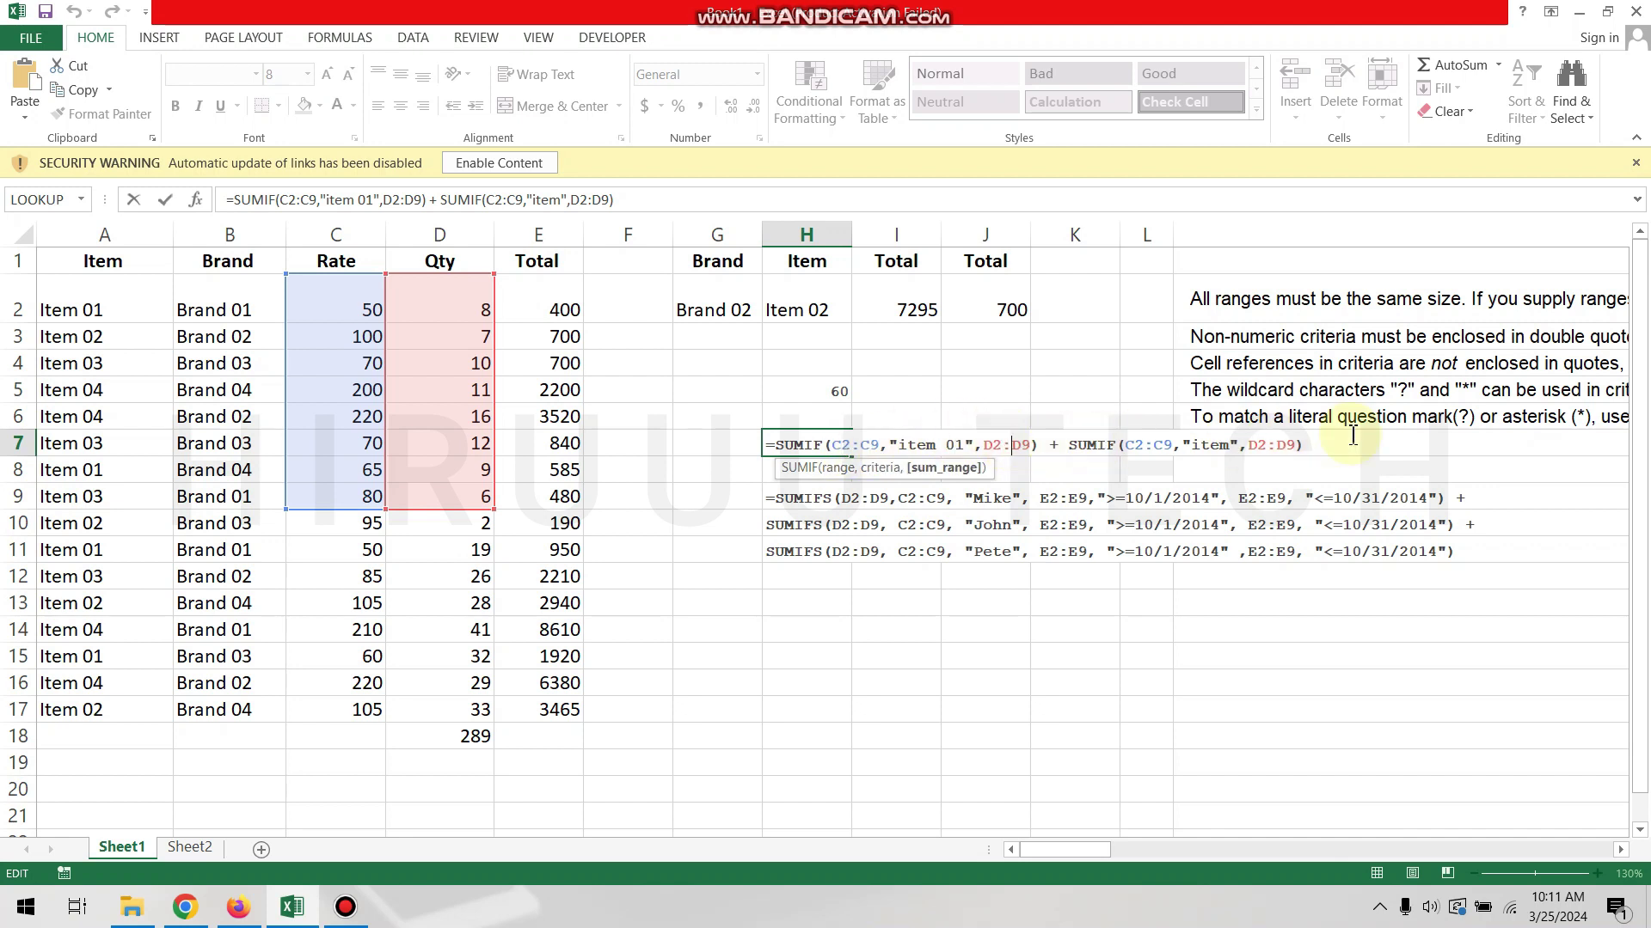
{"action": "left_click", "coordinate": [1053, 469]}
- Examine the range, array of criteria and sum range of the nested SUM and SUMIF formula in cell H8 without changing it
{"action": "left_click", "coordinate": [846, 471]}
{"action": "double_click", "coordinate": [845, 471]}
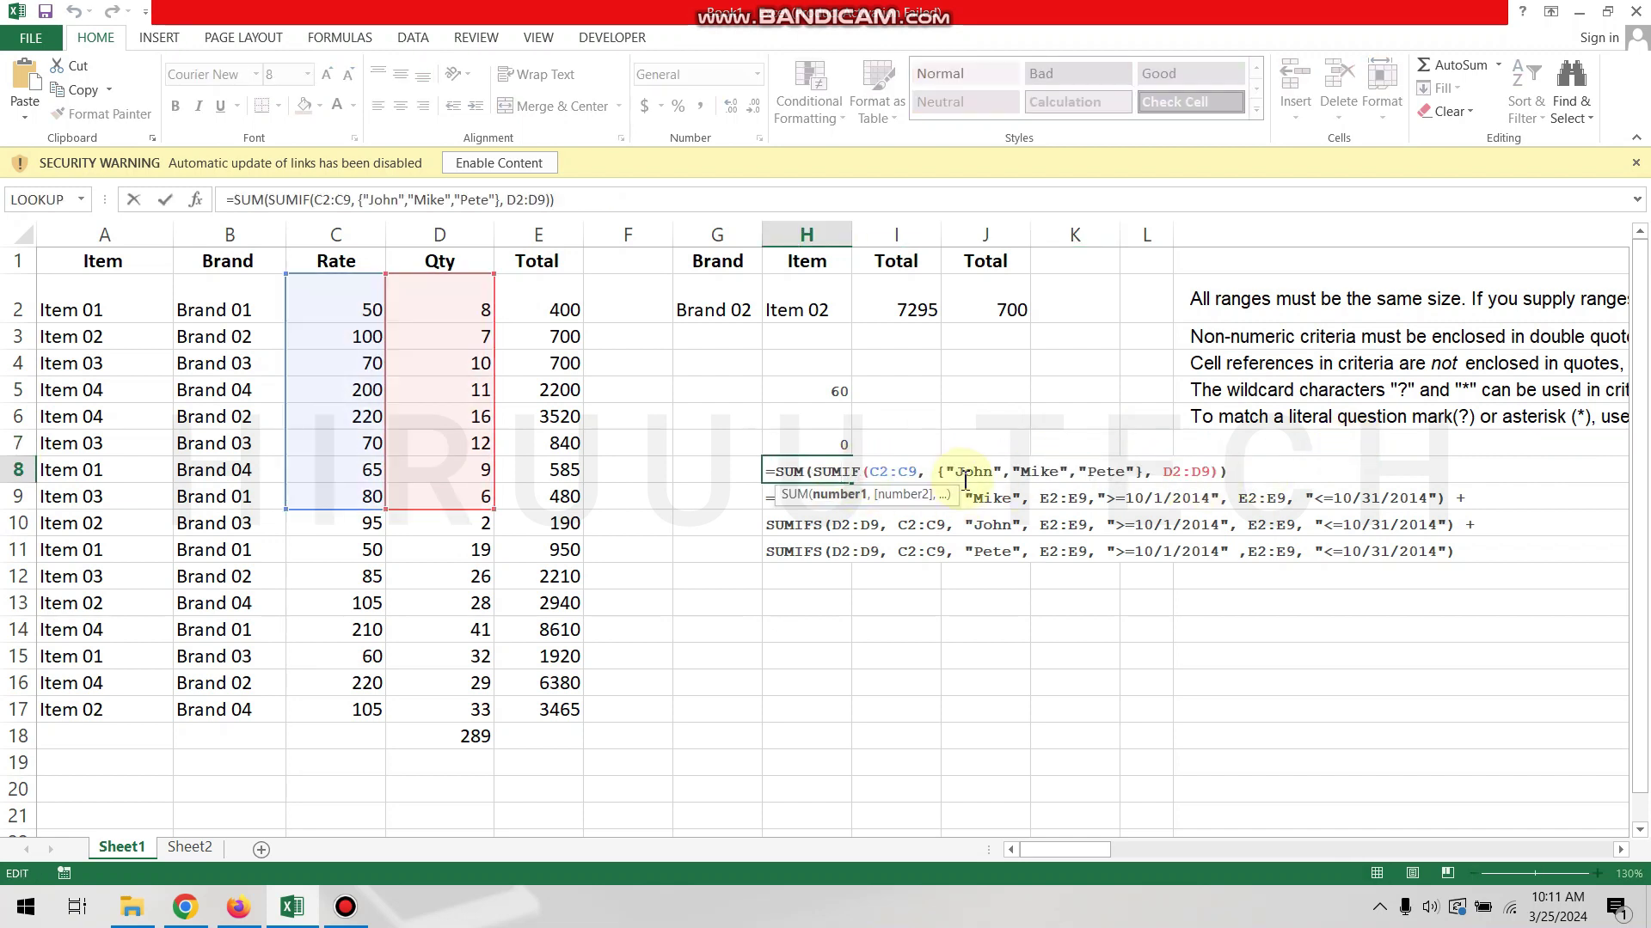
{"action": "left_click", "coordinate": [975, 472]}
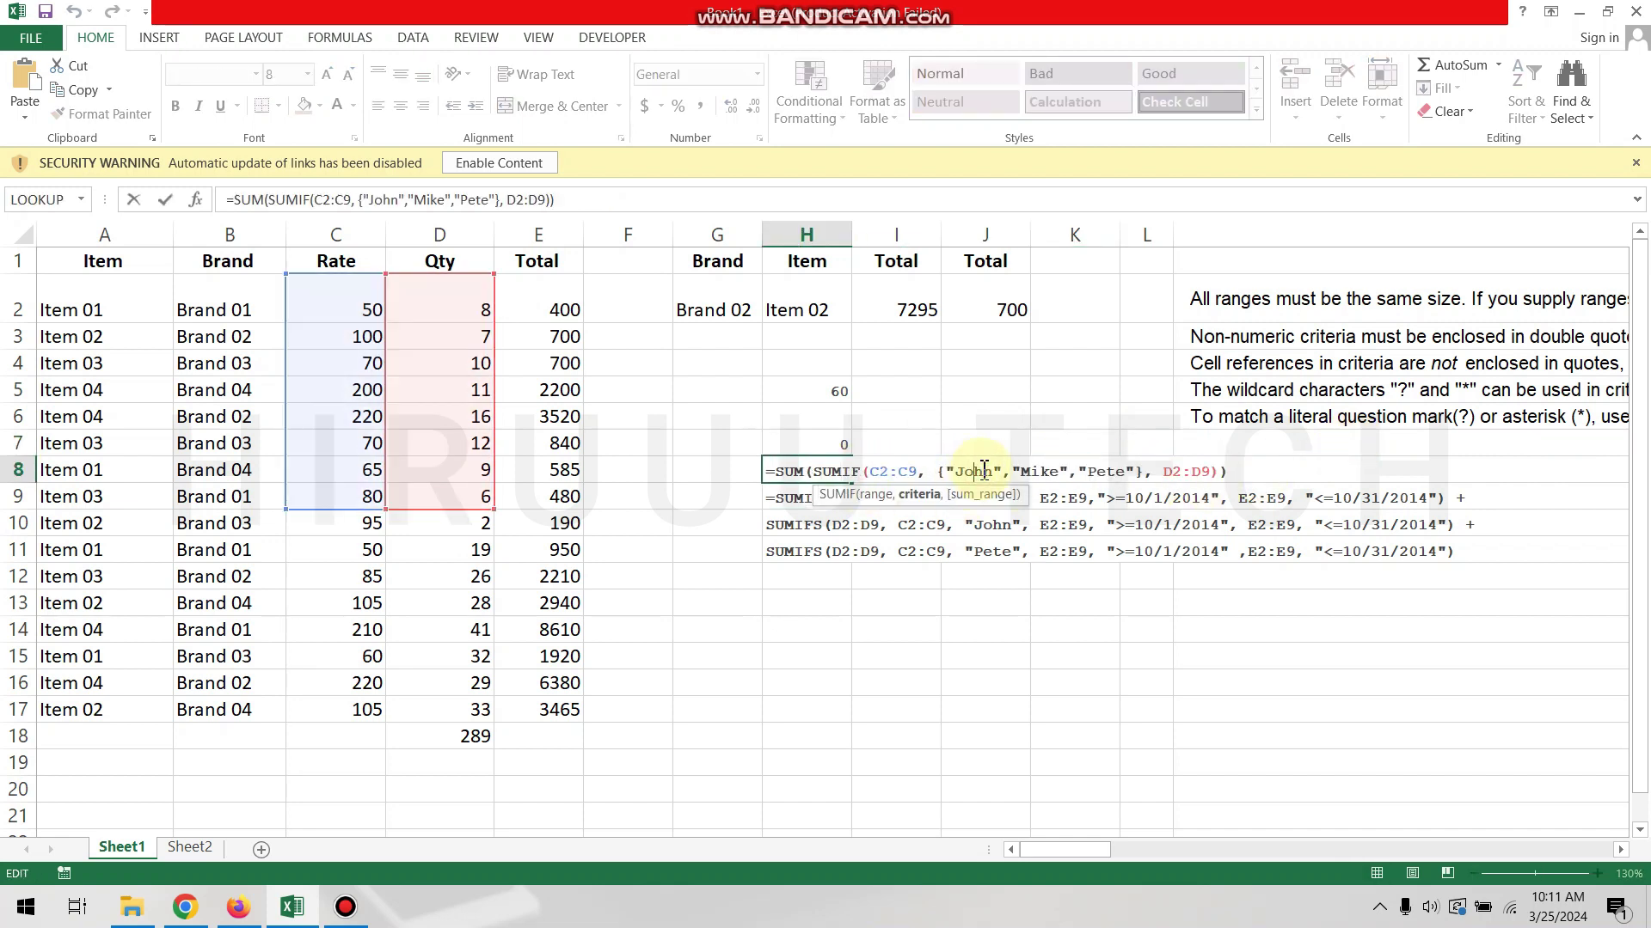
{"action": "left_click", "coordinate": [896, 472]}
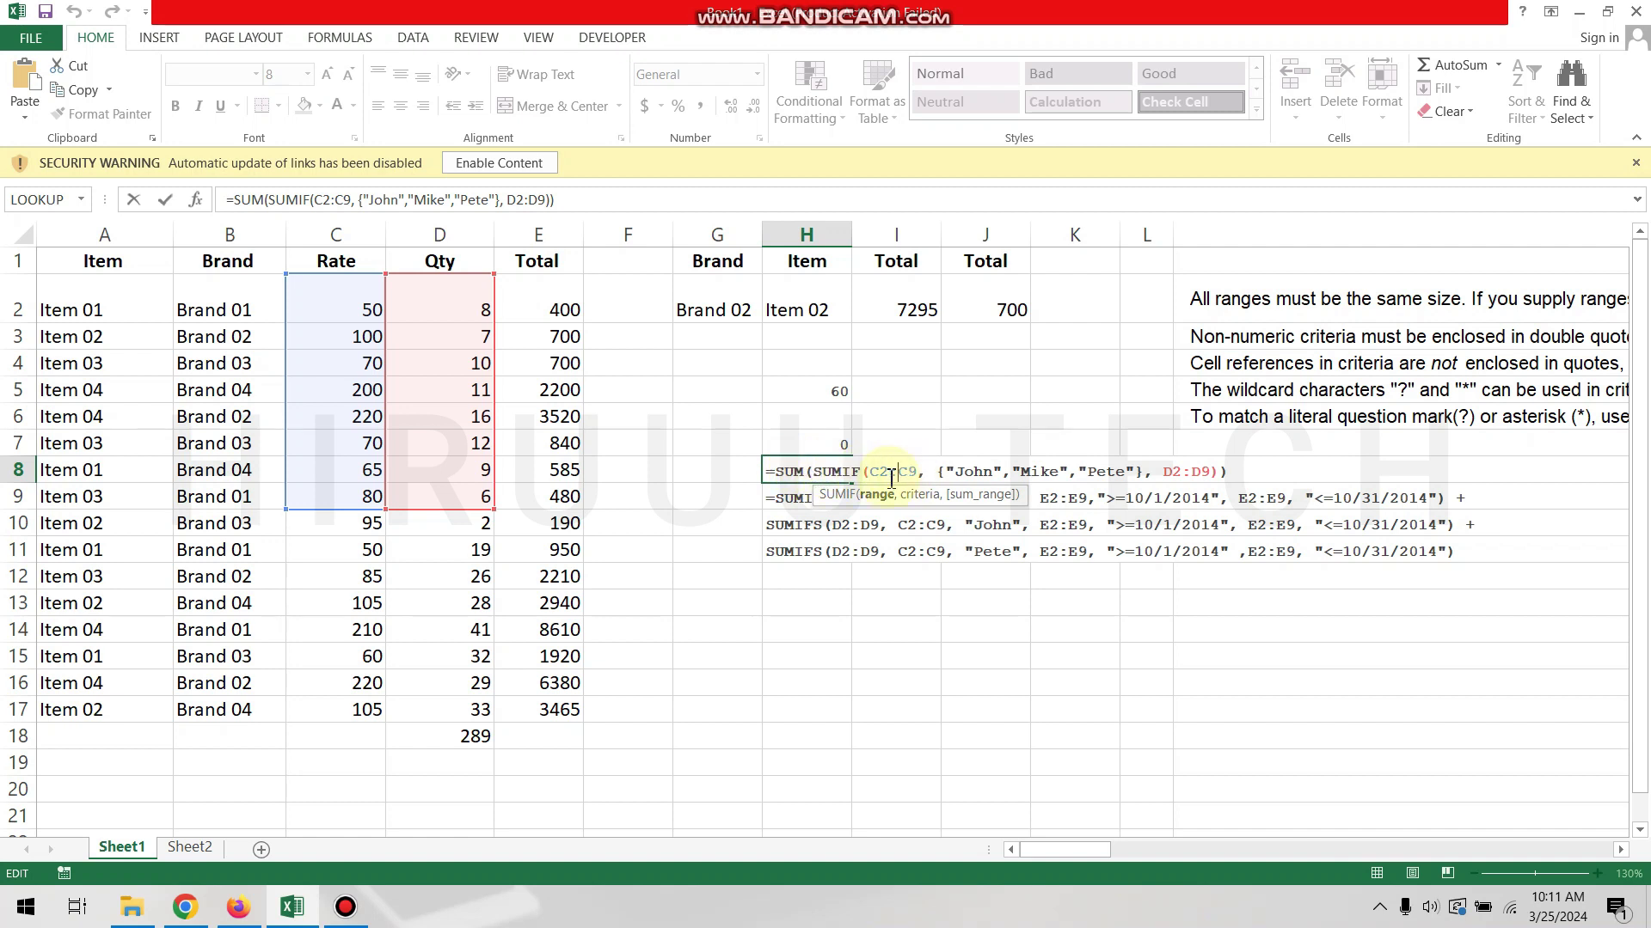
{"action": "left_click", "coordinate": [976, 468]}
{"action": "left_click", "coordinate": [1106, 472]}
{"action": "left_click", "coordinate": [1182, 471]}
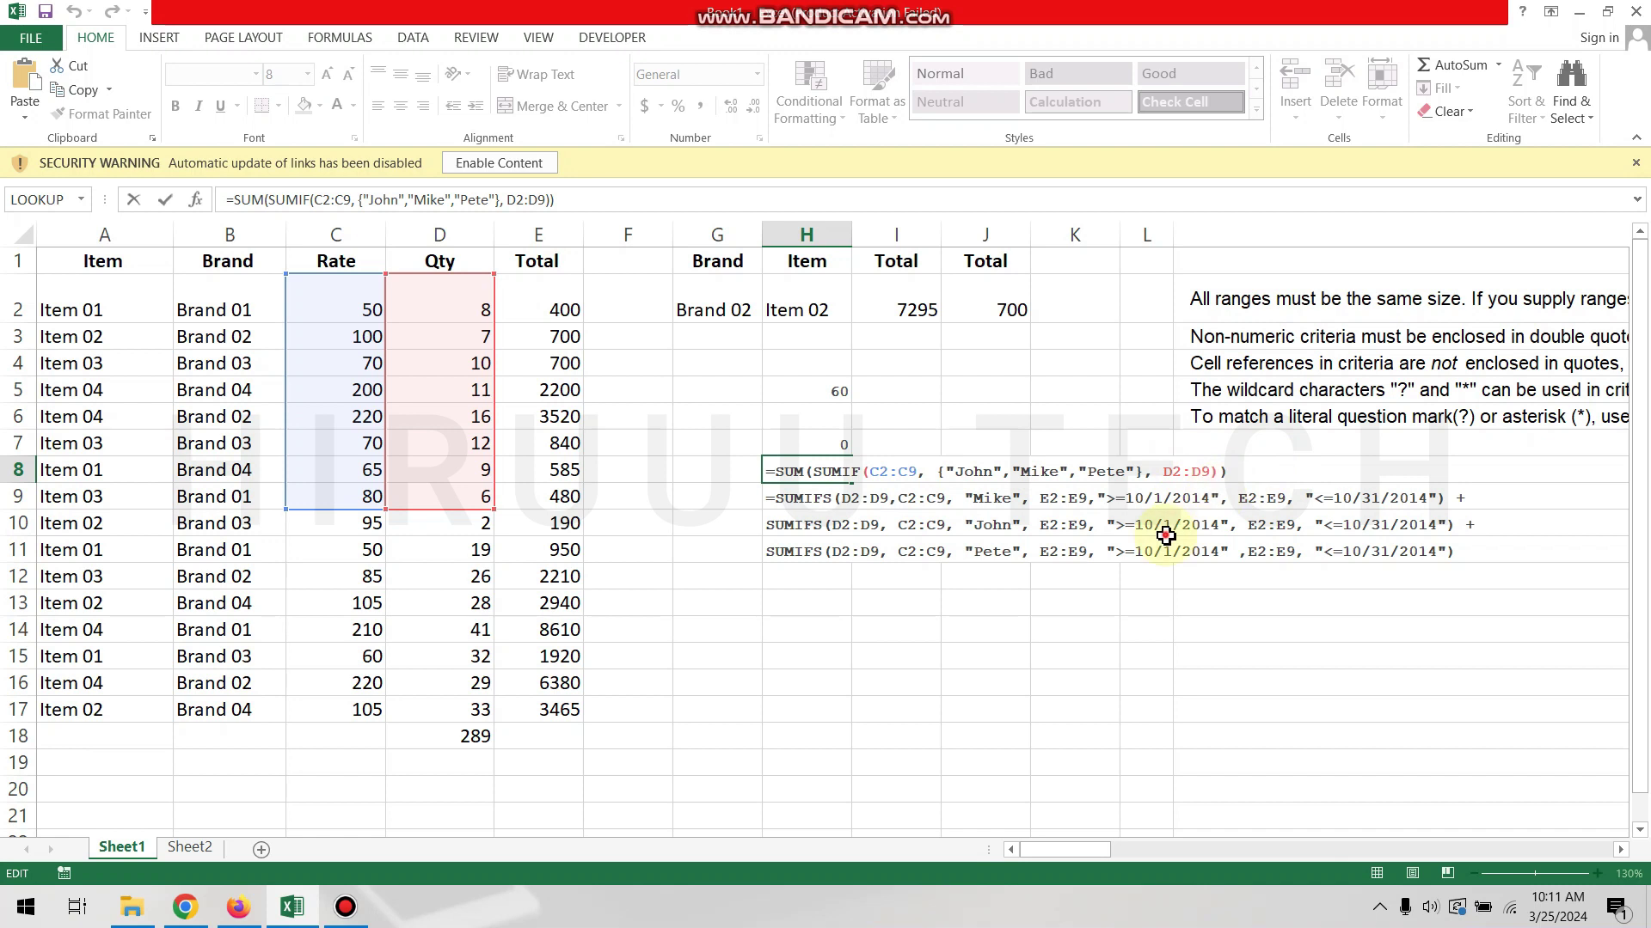
{"action": "left_click", "coordinate": [967, 657]}
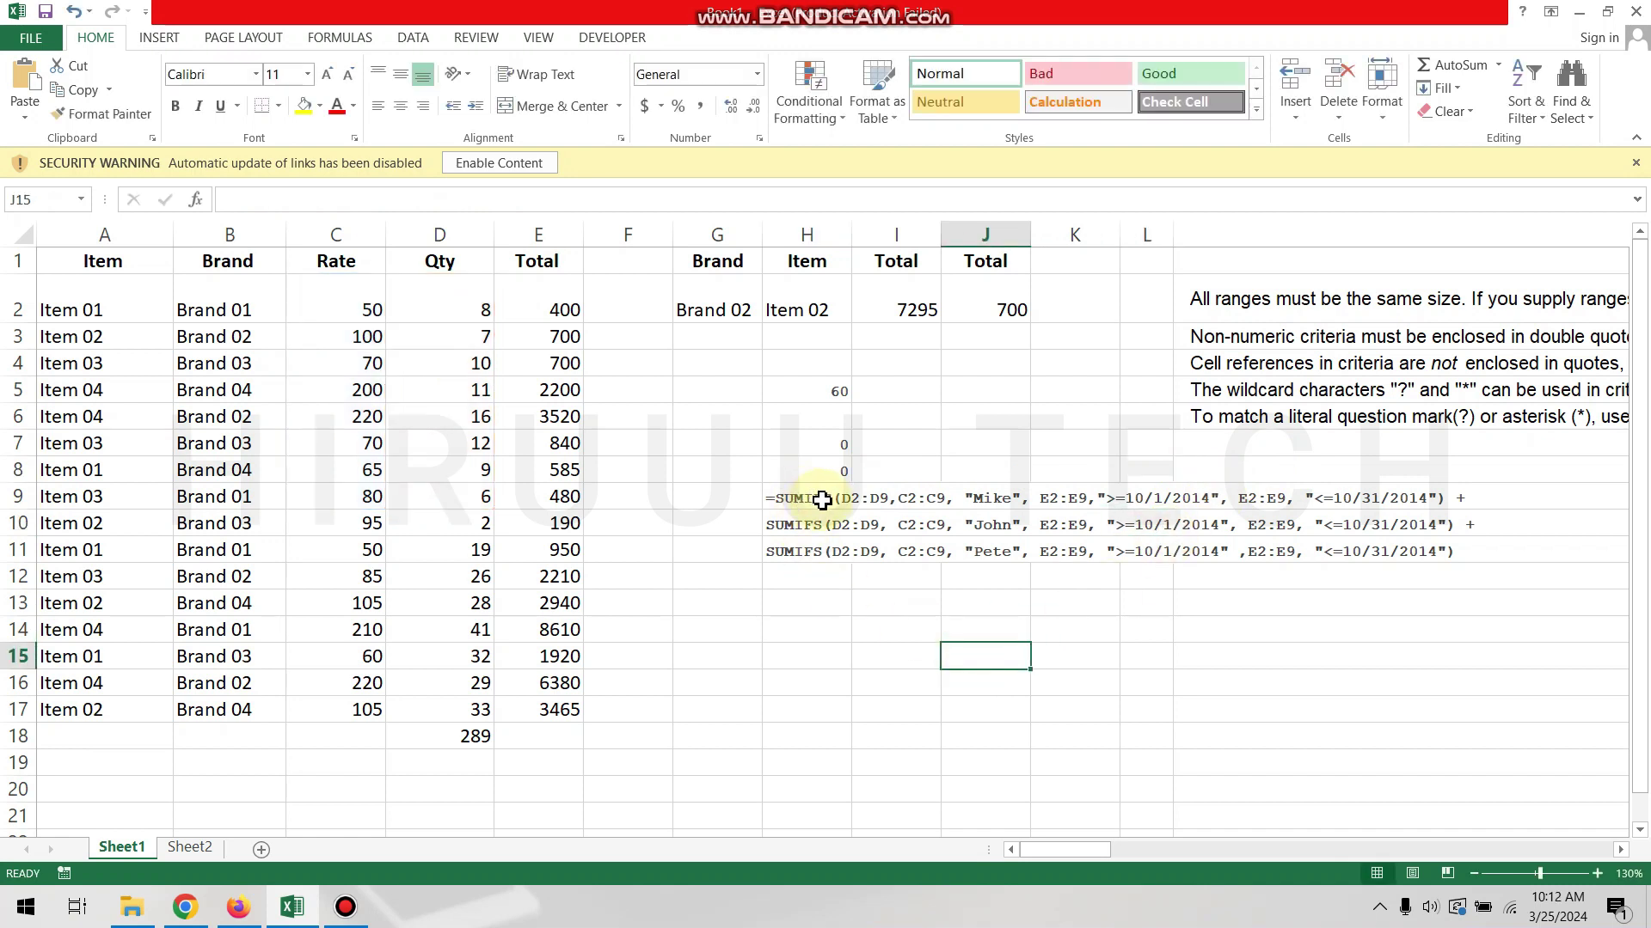
- Review the SUMIFS example in rows 9 to 11 that adds three functions with name and date-range criteria
{"action": "double_click", "coordinate": [857, 500]}
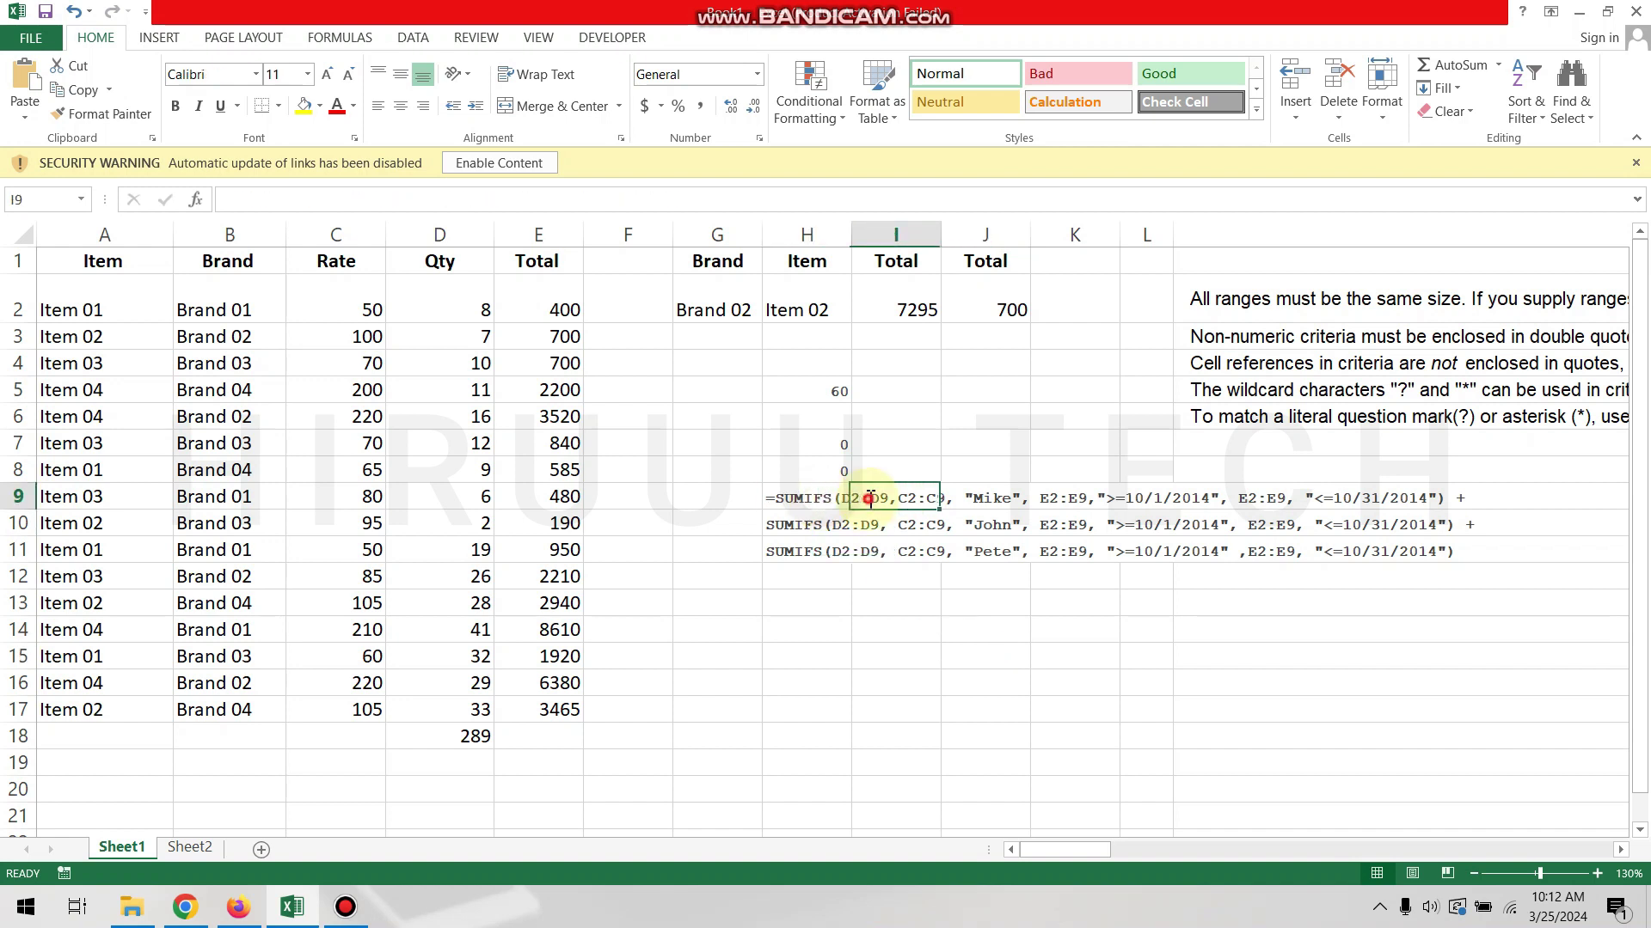
{"action": "left_click", "coordinate": [860, 630]}
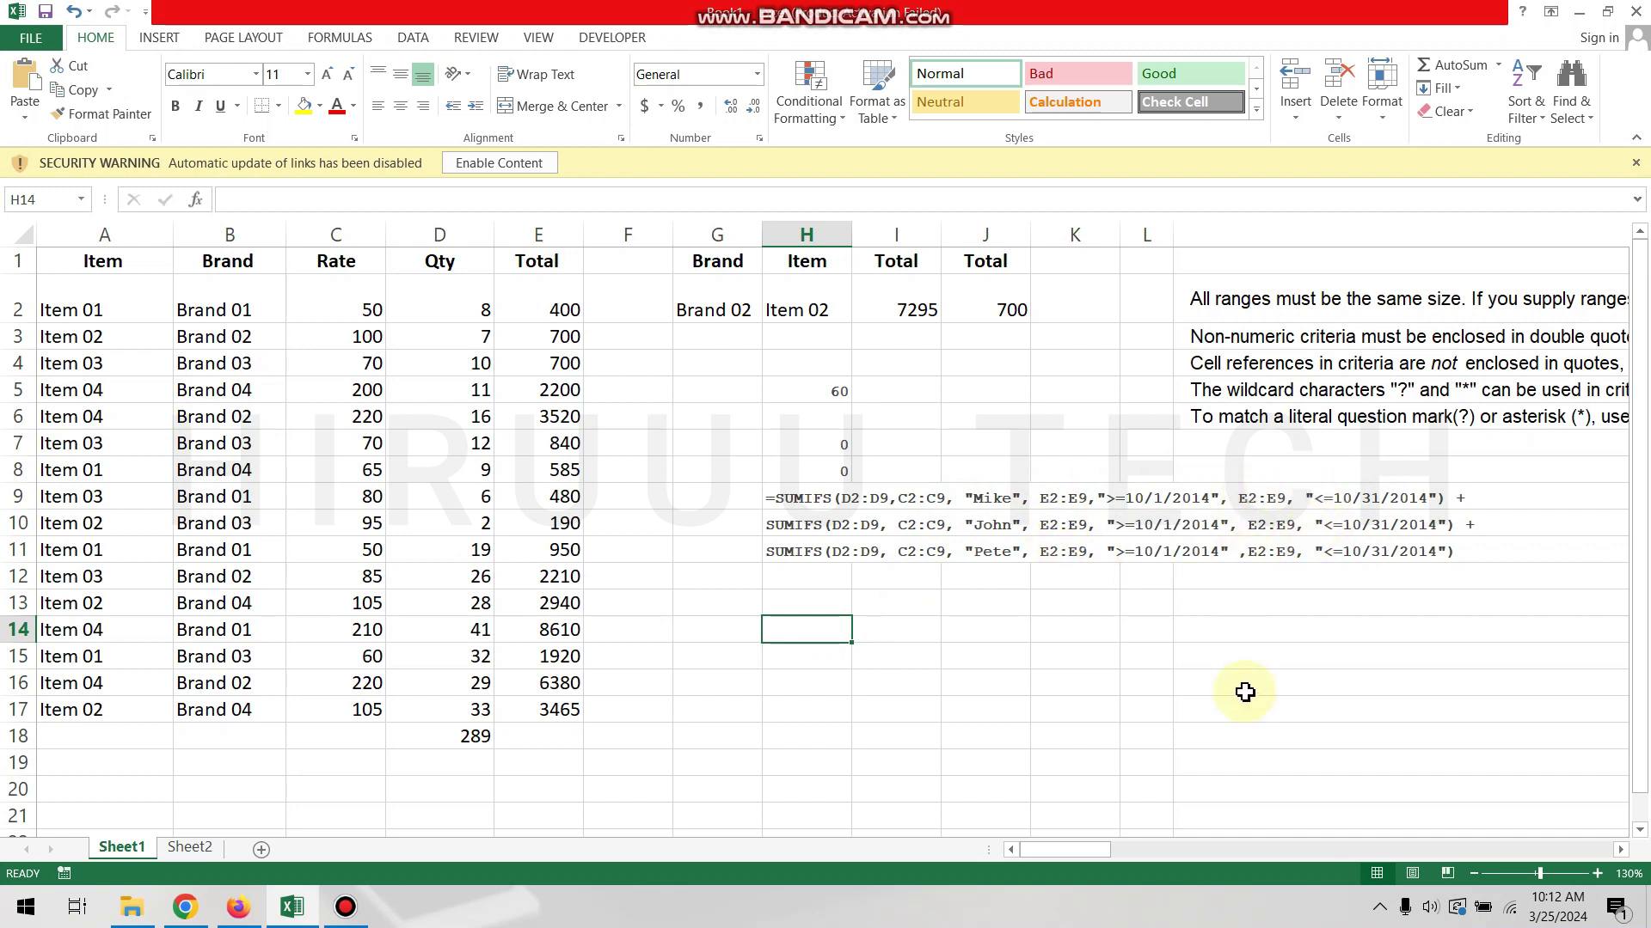
{"action": "left_click", "coordinate": [1491, 529]}
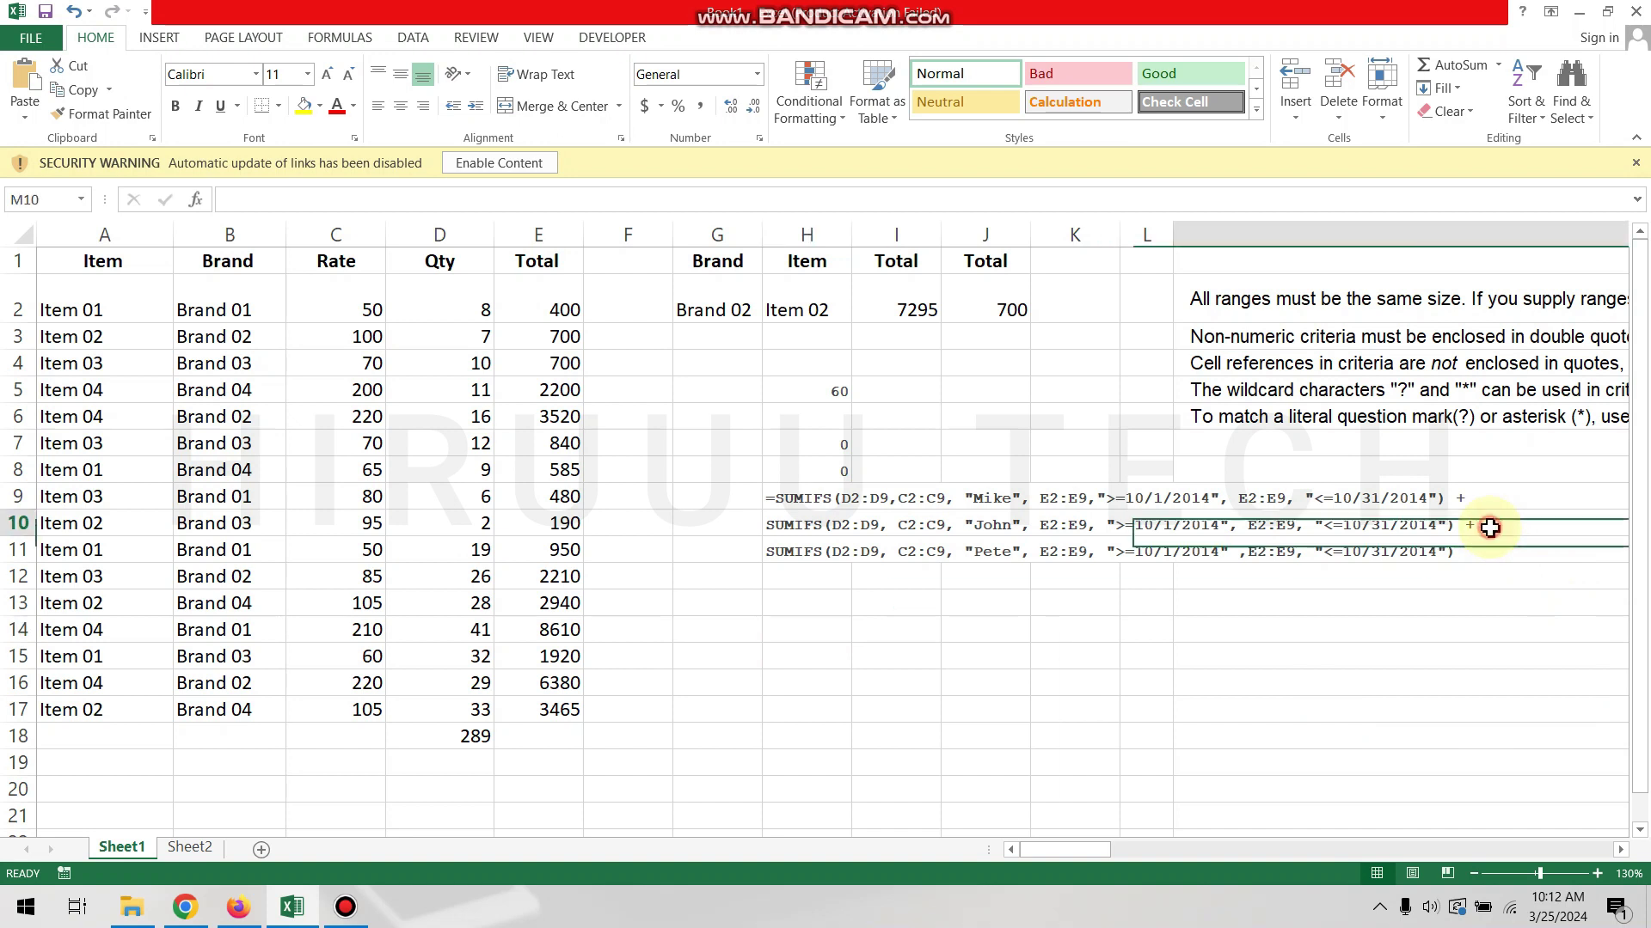
{"action": "left_click", "coordinate": [590, 708]}
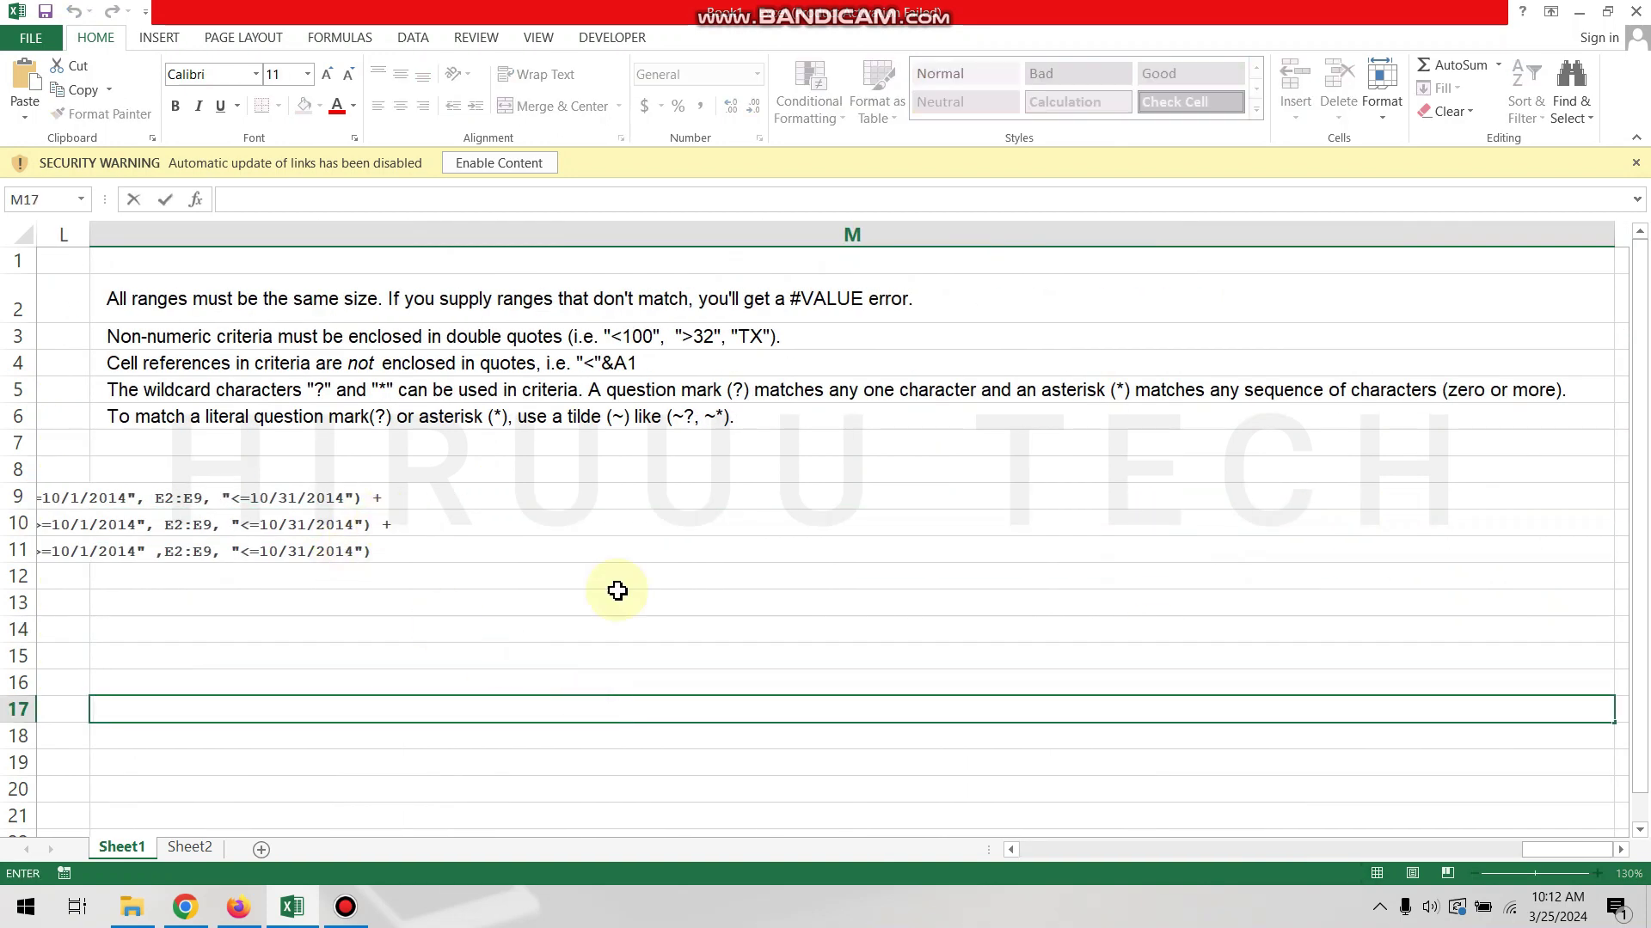
{"action": "left_click_drag", "start_coordinate": [1527, 853], "coordinate": [1031, 851]}
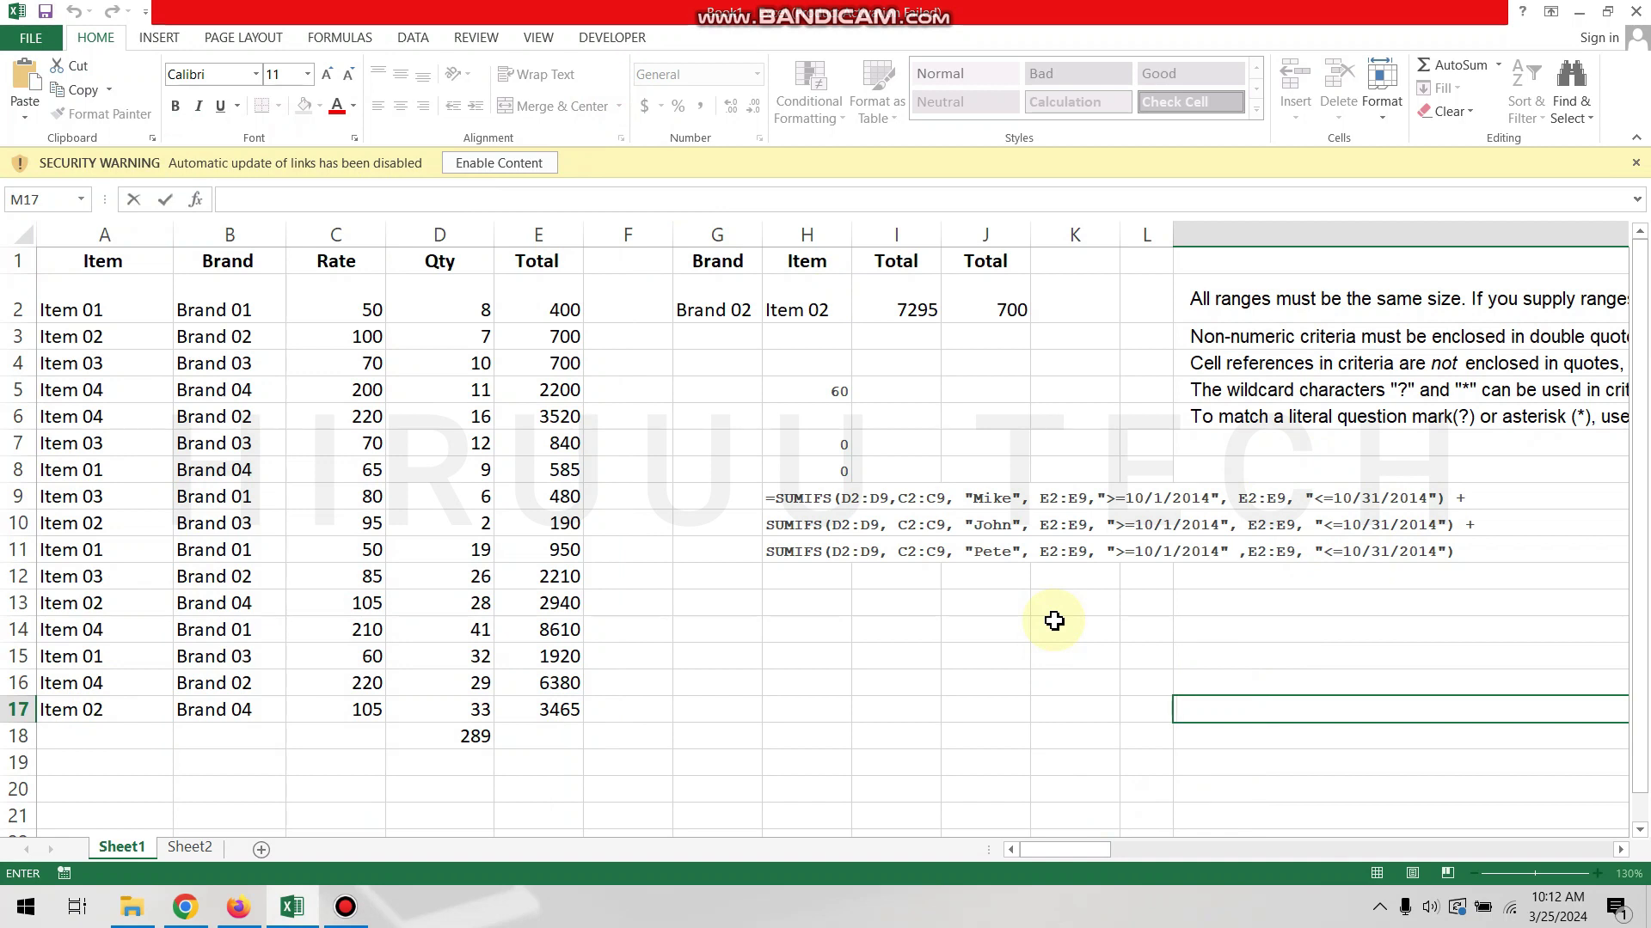
{"action": "left_click", "coordinate": [1143, 608]}
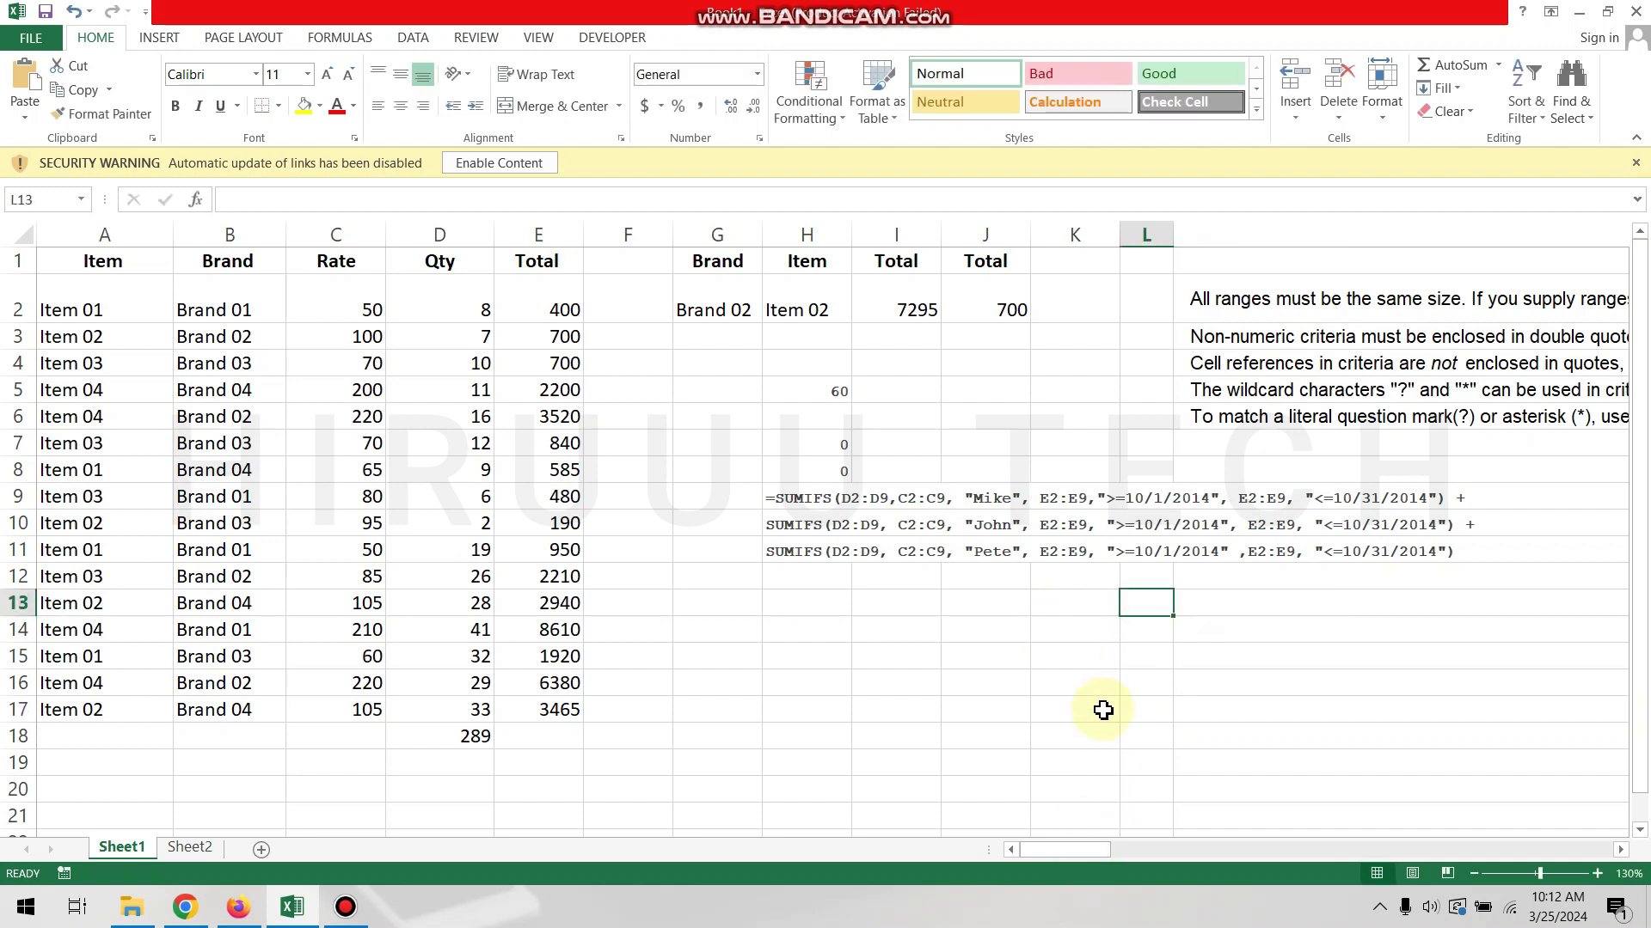
- Read the notes in cells M2 and M3 on matching range sizes and enclosing non-numeric criteria in double quotes
{"action": "left_click_drag", "start_coordinate": [1096, 849], "coordinate": [1611, 852]}
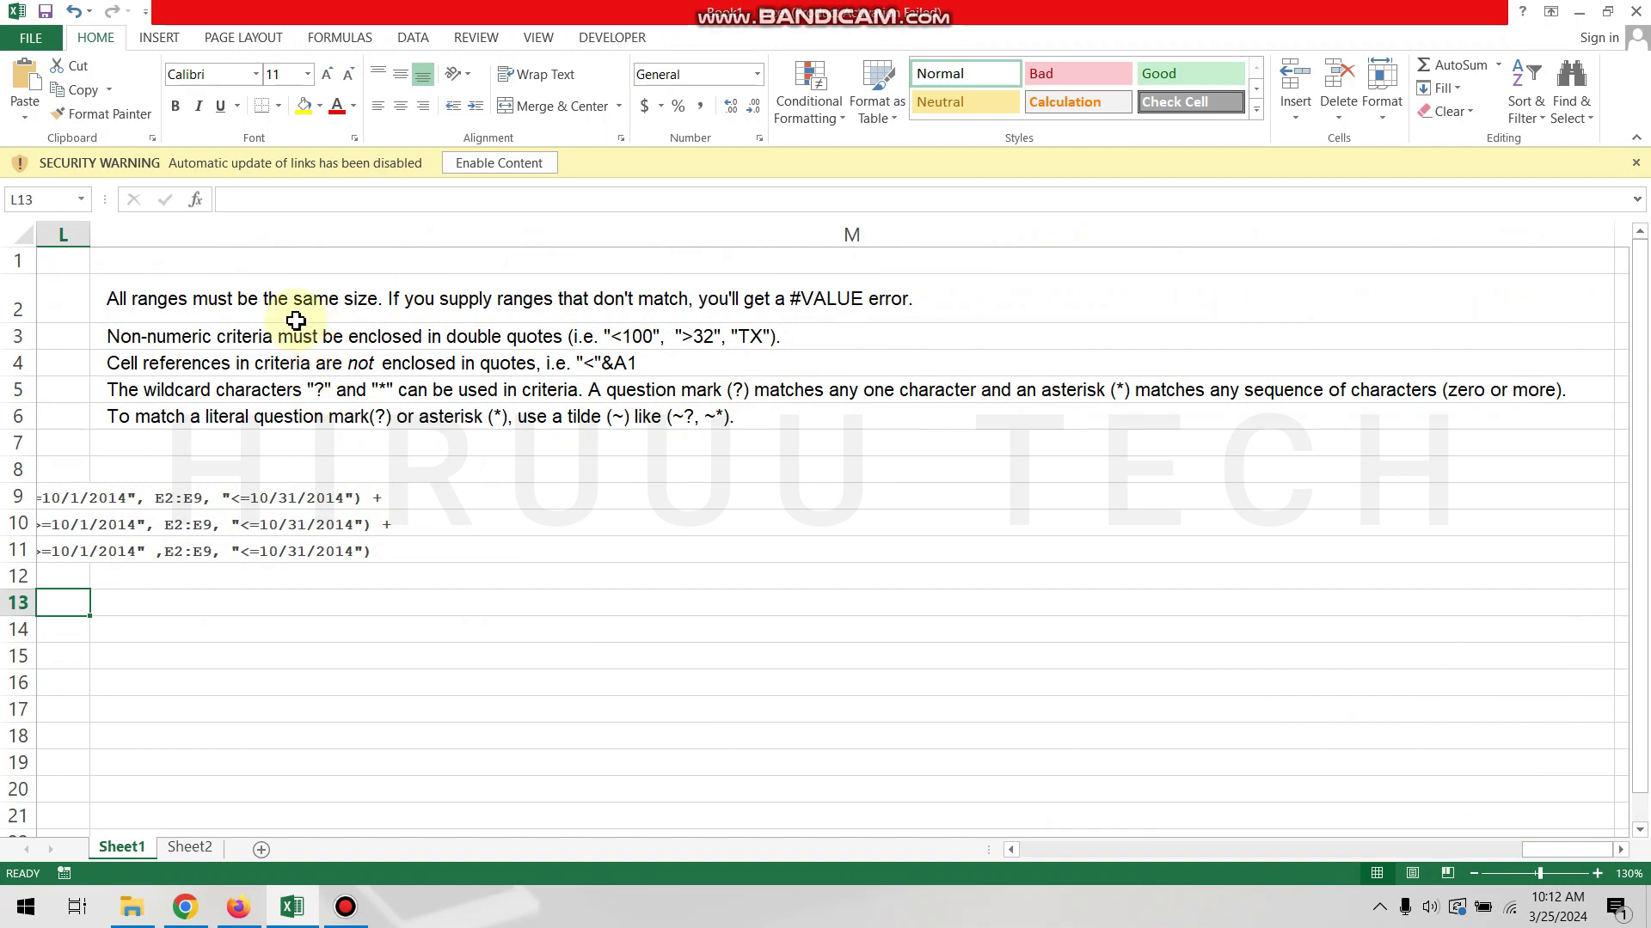
{"action": "left_click", "coordinate": [172, 301]}
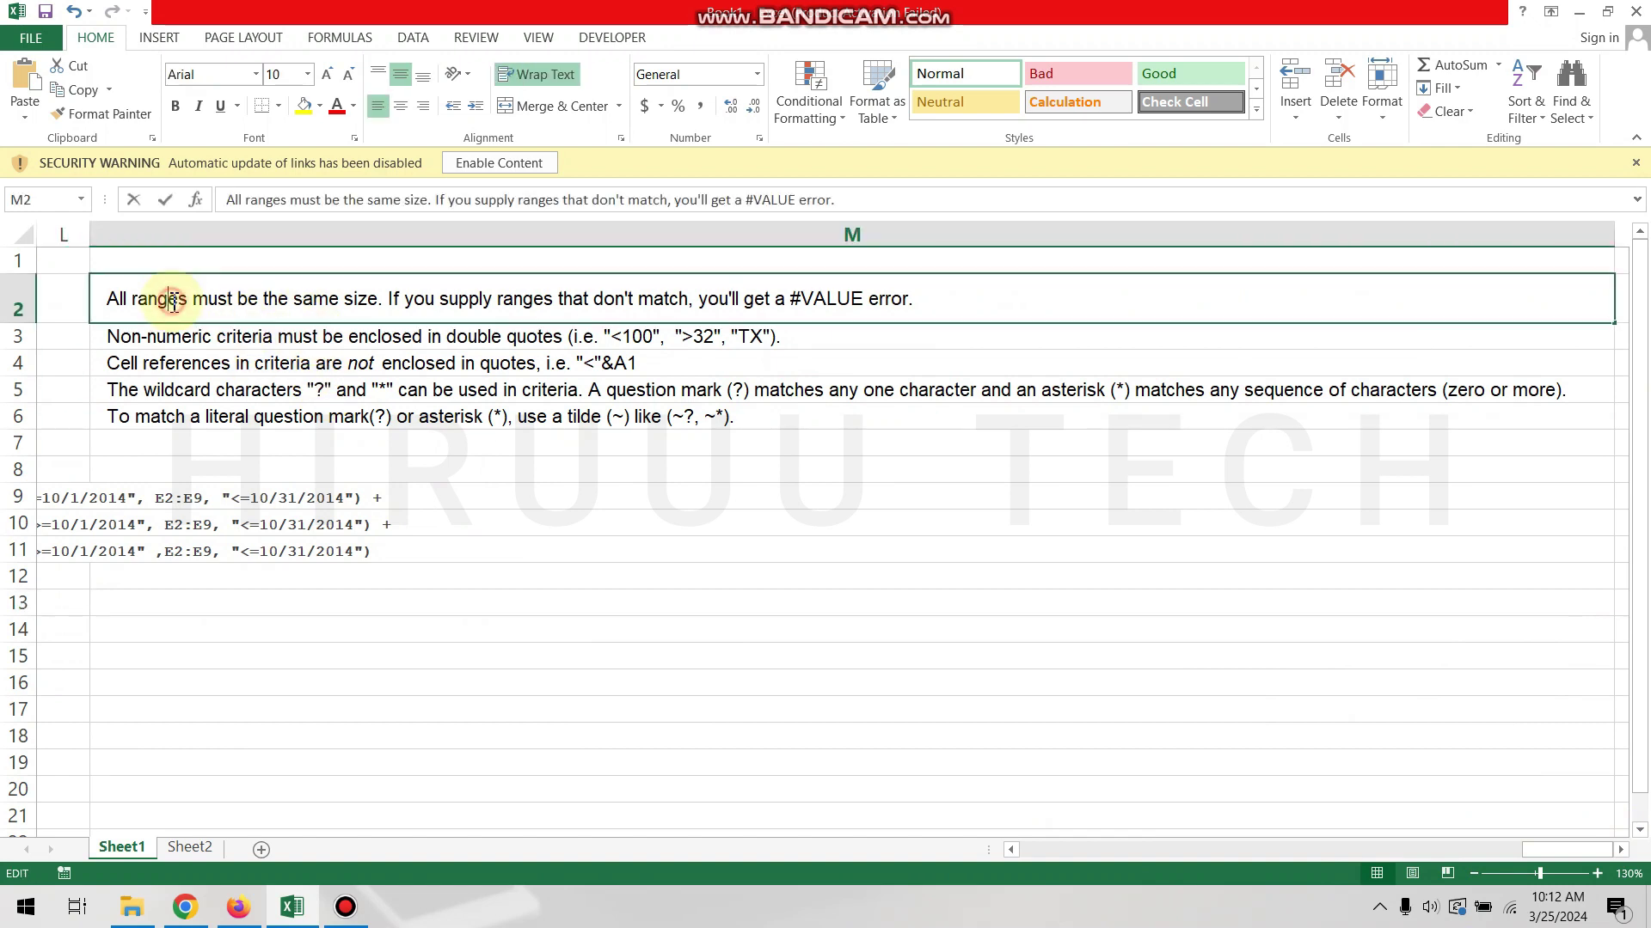
{"action": "double_click", "coordinate": [311, 298]}
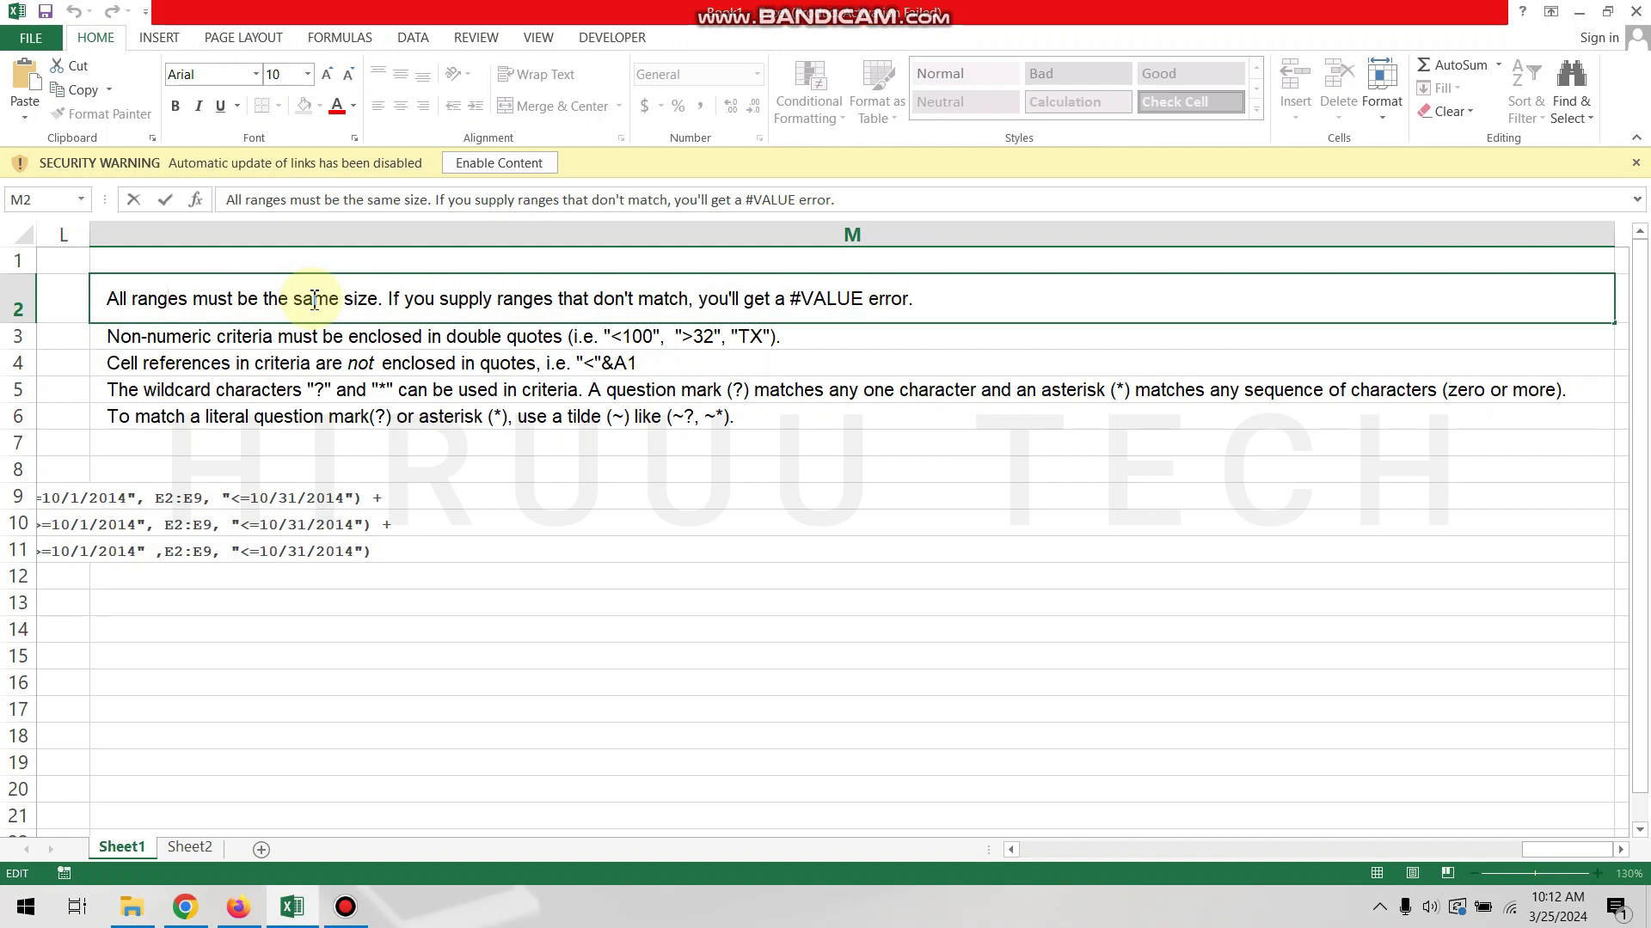
{"action": "key", "text": "Return"}
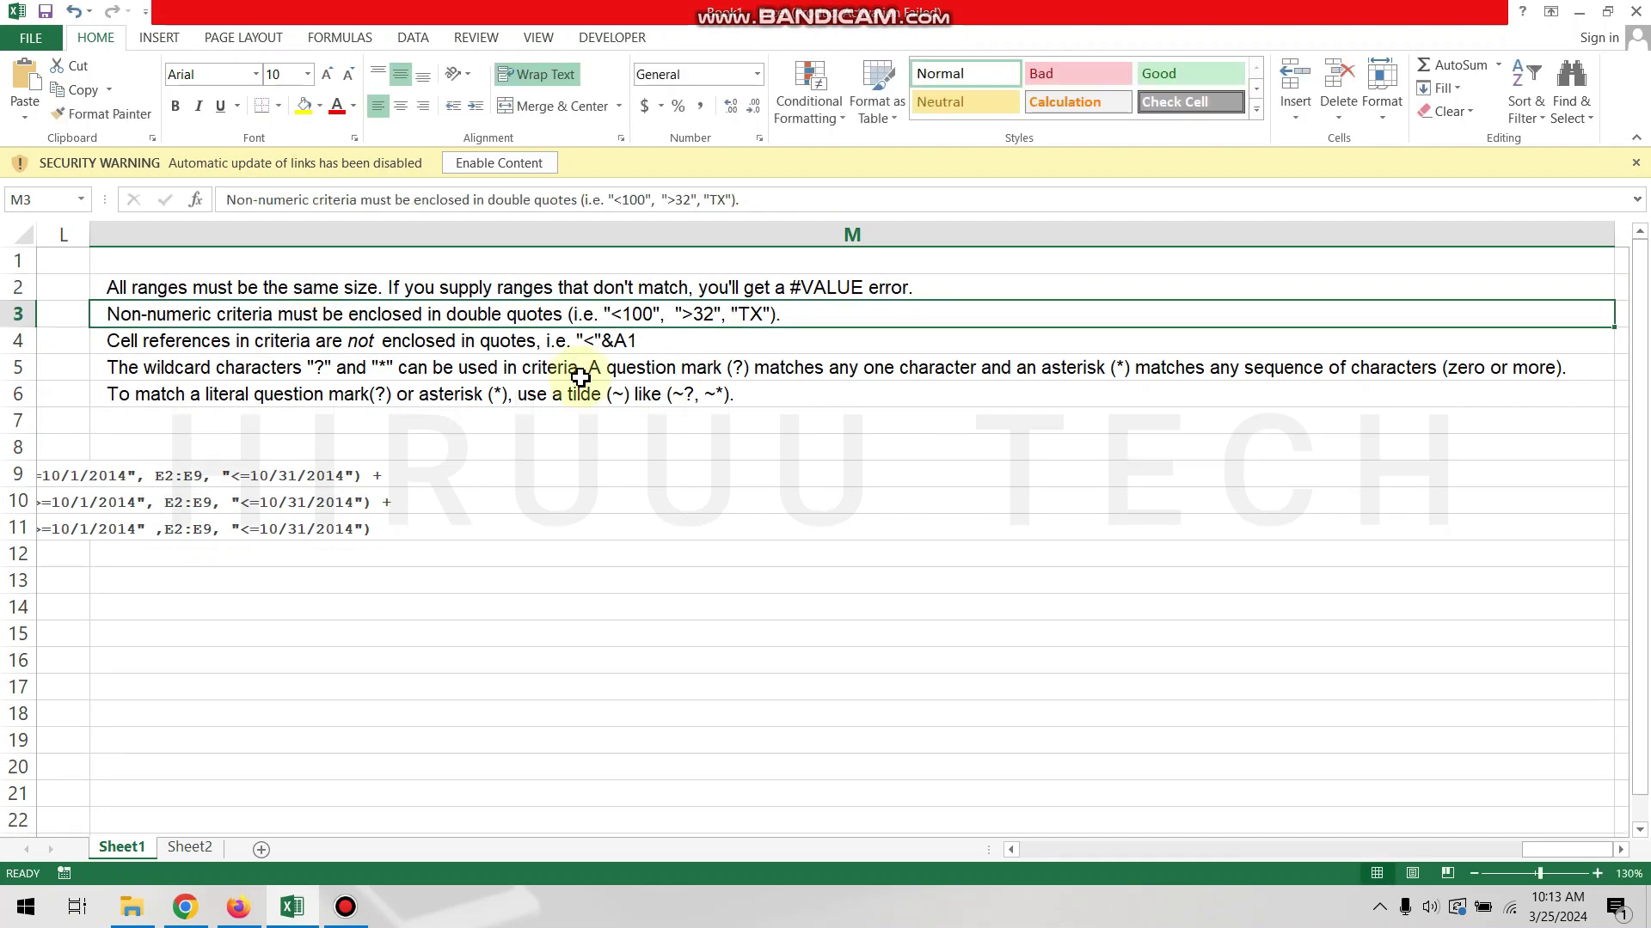
{"action": "double_click", "coordinate": [702, 313]}
{"action": "left_click_drag", "start_coordinate": [732, 315], "coordinate": [768, 314]}
{"action": "left_click", "coordinate": [781, 315]}
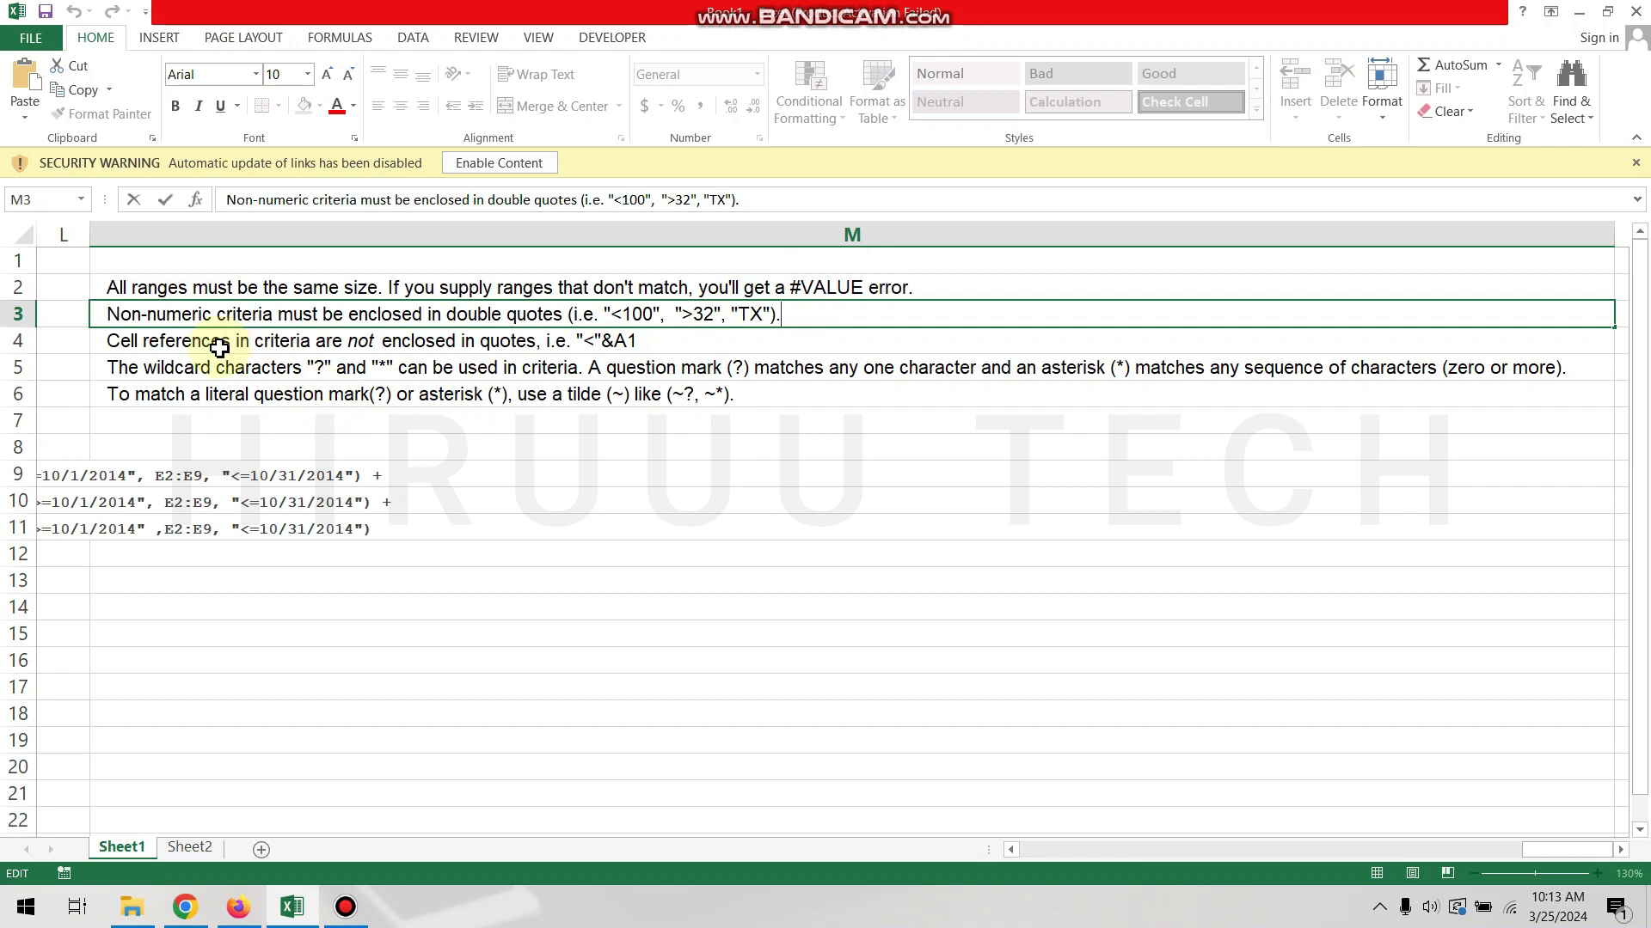
- Read the note in cell M4 on cell references in criteria, focusing on its "<"&A1 example
{"action": "left_click", "coordinate": [273, 348]}
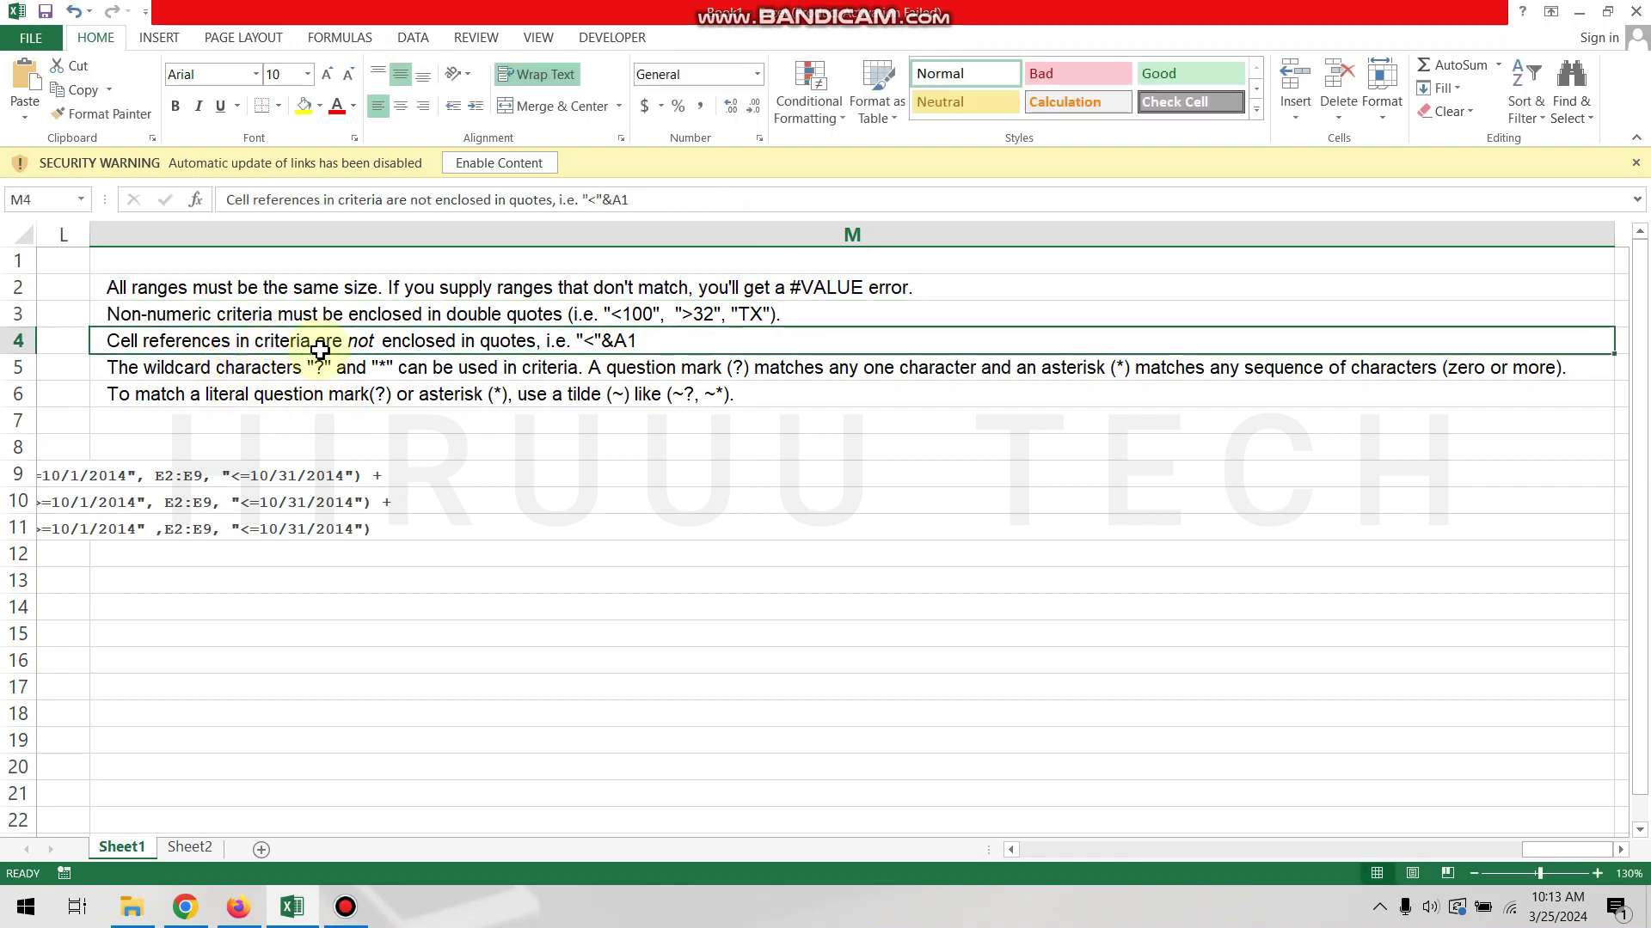
{"action": "double_click", "coordinate": [624, 342]}
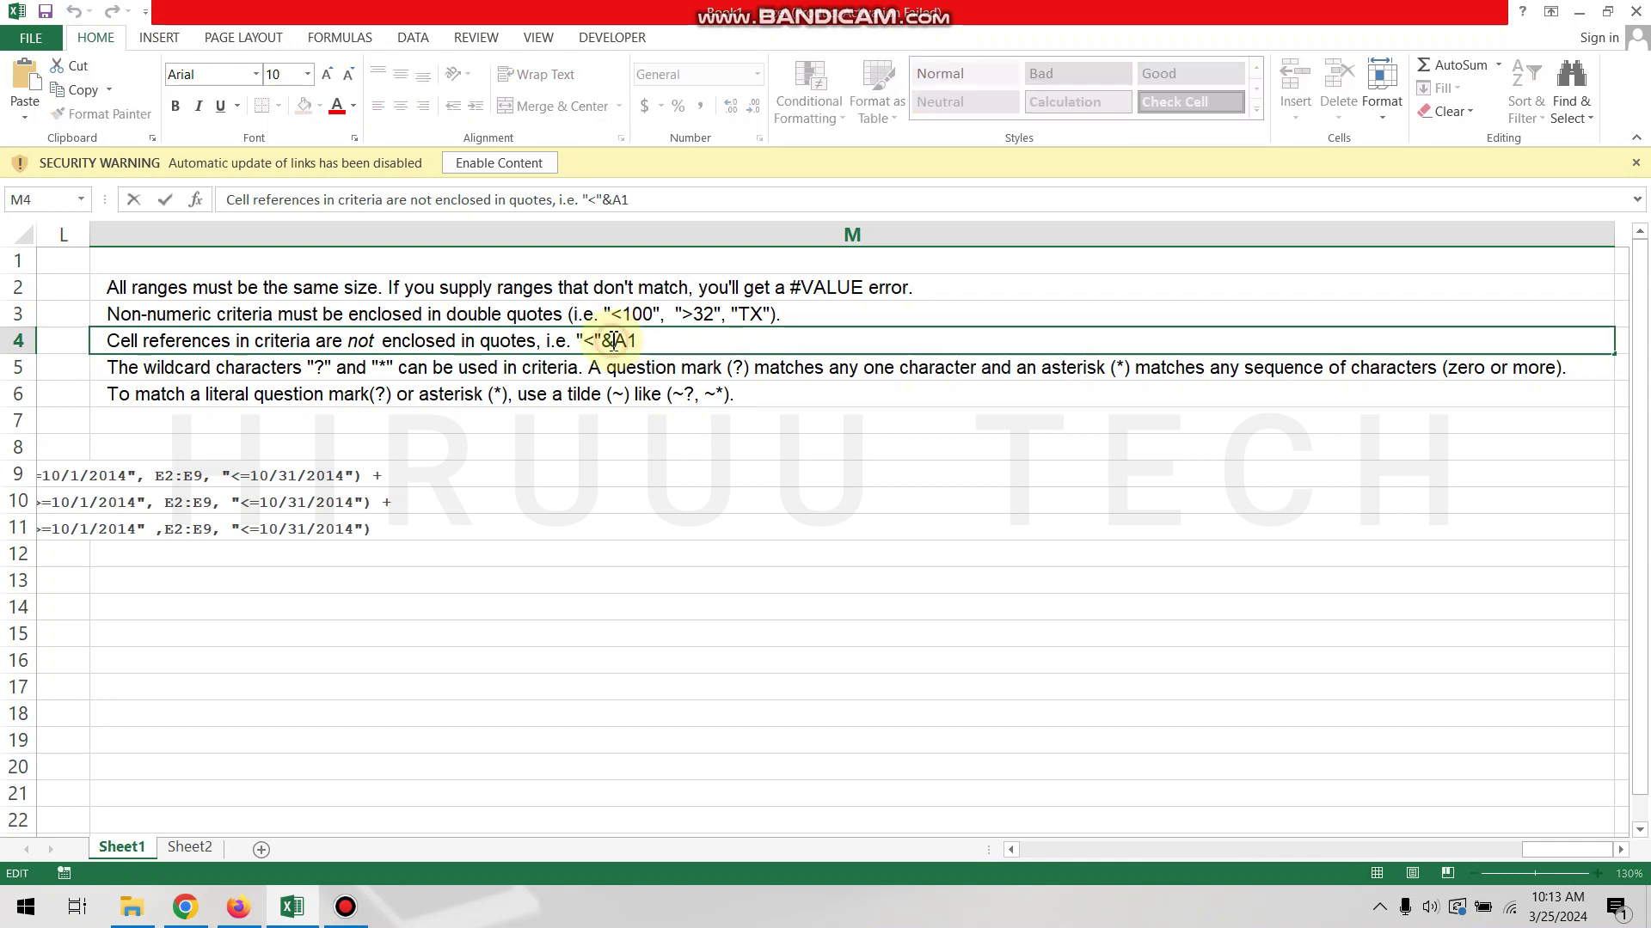
{"action": "left_click_drag", "start_coordinate": [634, 342], "coordinate": [641, 342]}
{"action": "left_click", "coordinate": [665, 348]}
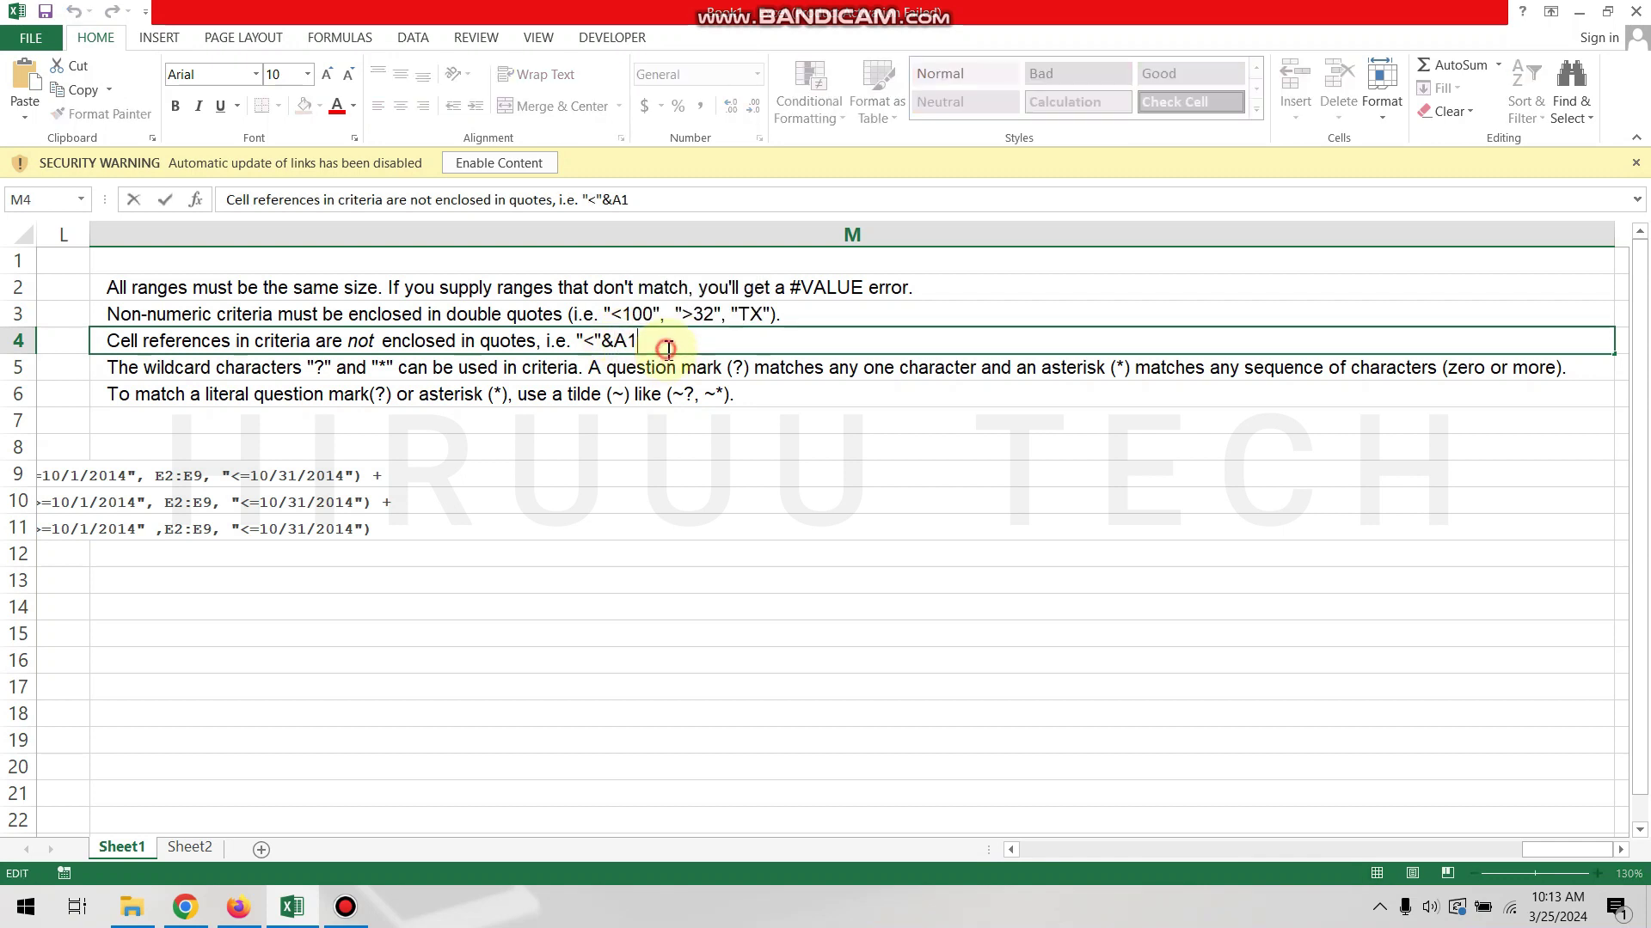
{"action": "left_click_drag", "start_coordinate": [603, 344], "coordinate": [664, 343]}
{"action": "left_click", "coordinate": [682, 344]}
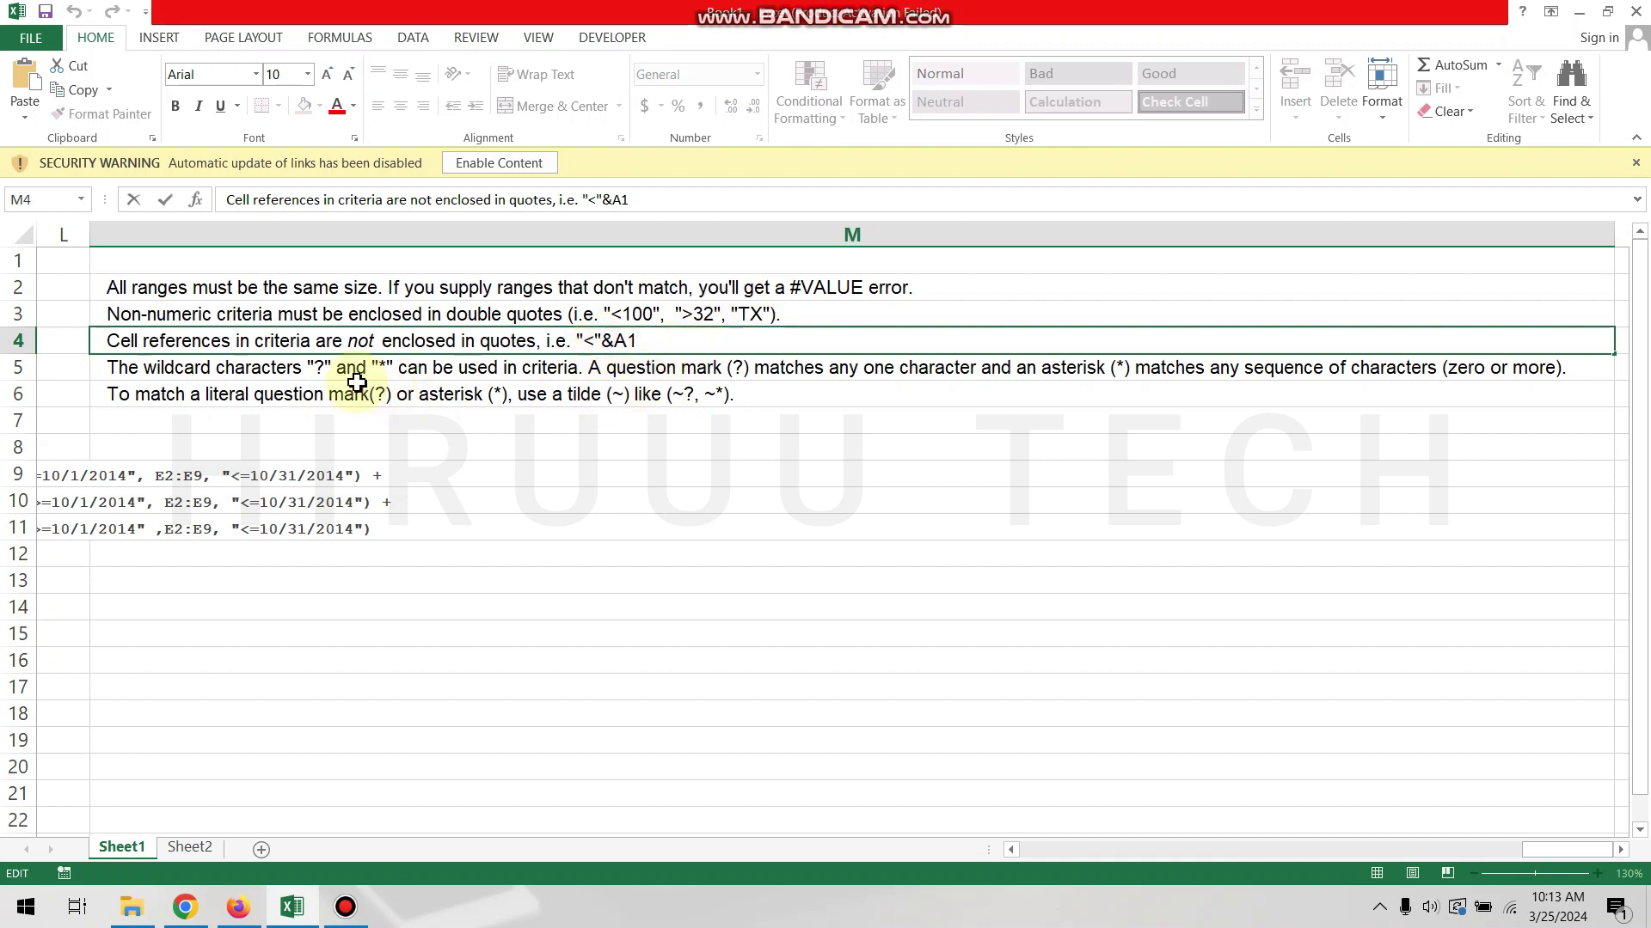
- Read the note in cell M5 on using the wildcard characters ? and * in criteria
{"action": "double_click", "coordinate": [310, 376]}
{"action": "double_click", "coordinate": [314, 368]}
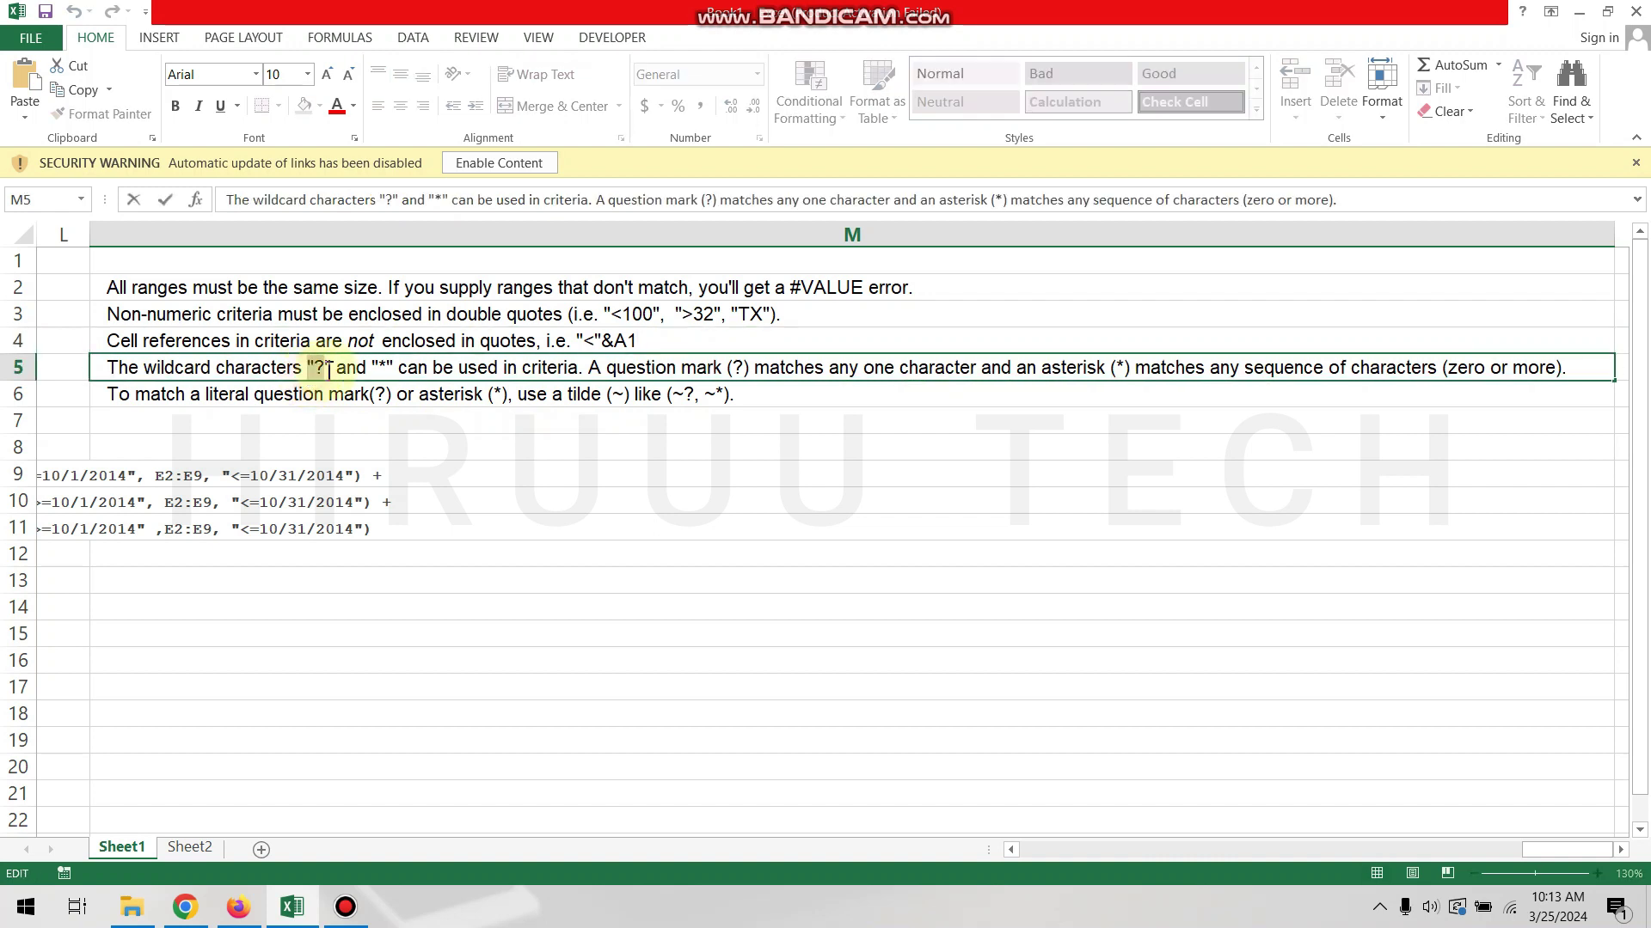
{"action": "double_click", "coordinate": [381, 368]}
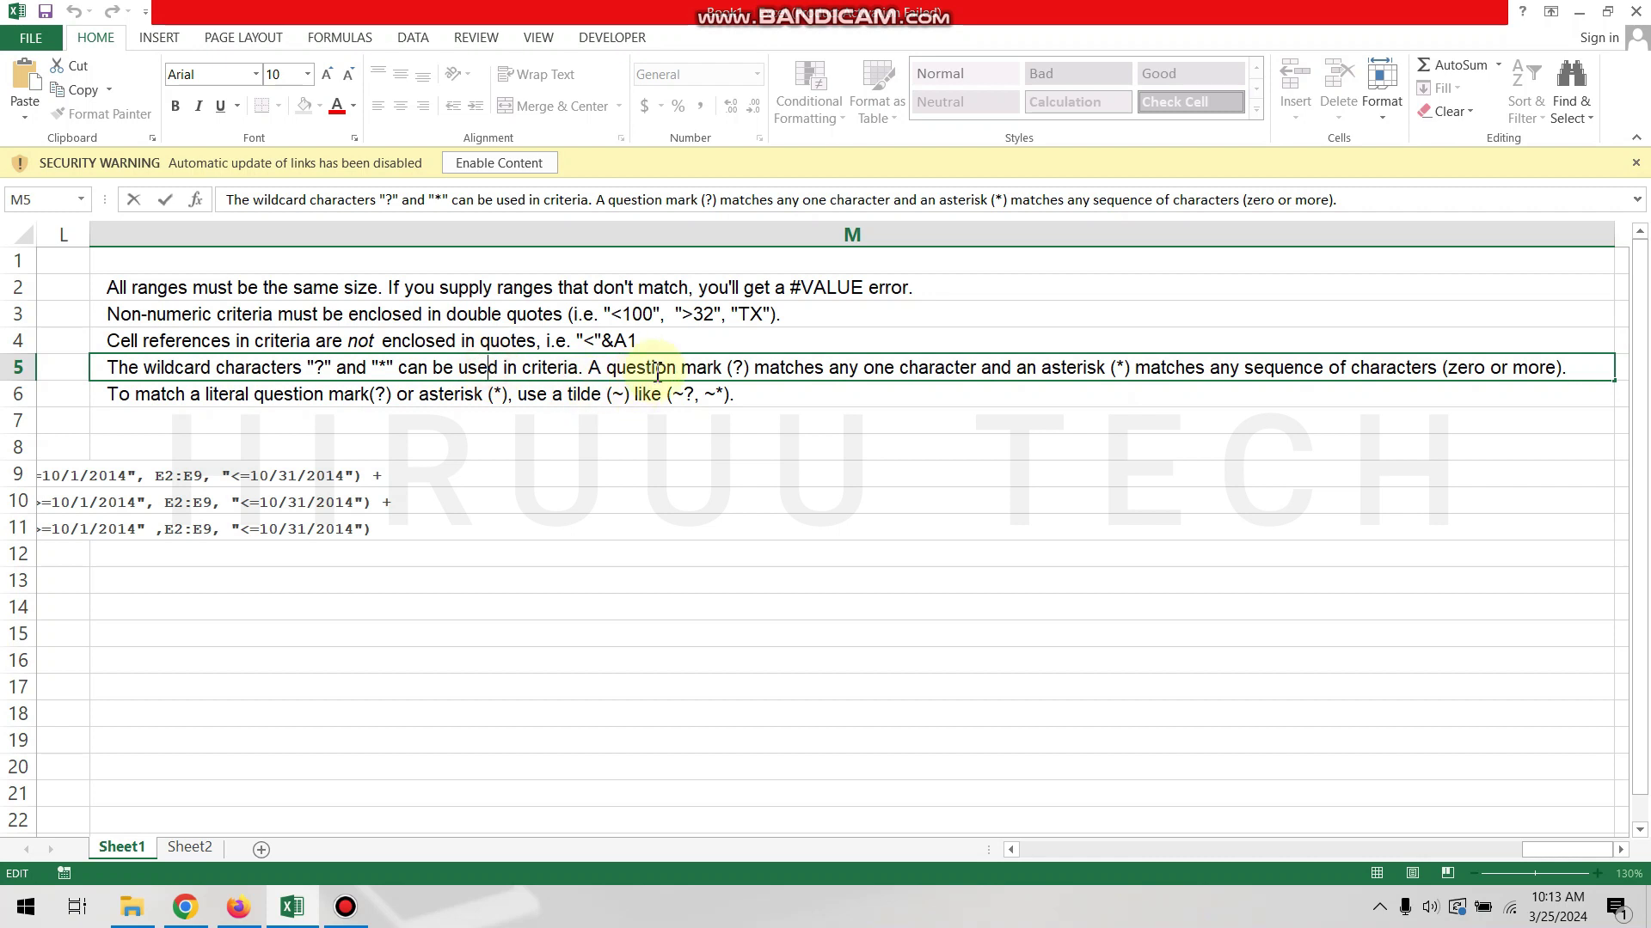
{"action": "left_click", "coordinate": [740, 366]}
{"action": "double_click", "coordinate": [741, 365]}
{"action": "left_click", "coordinate": [919, 363]}
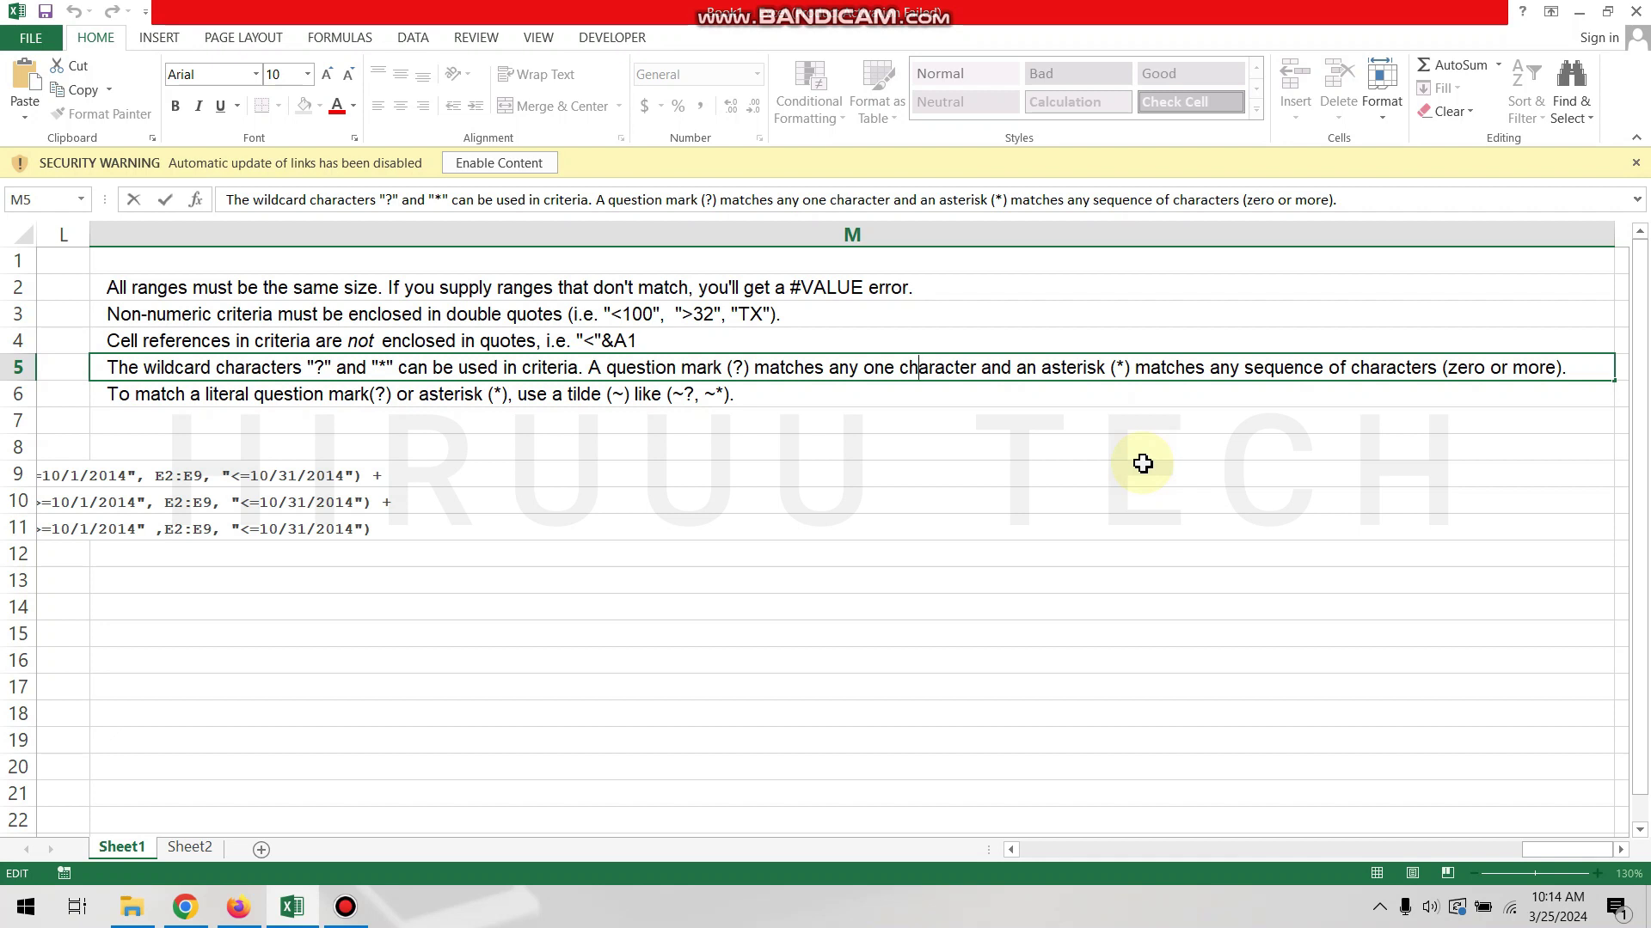
- Read the note in cell M6 on matching a literal ? or * with a tilde, and return to the sales table
{"action": "left_click", "coordinate": [442, 398]}
{"action": "double_click", "coordinate": [383, 398]}
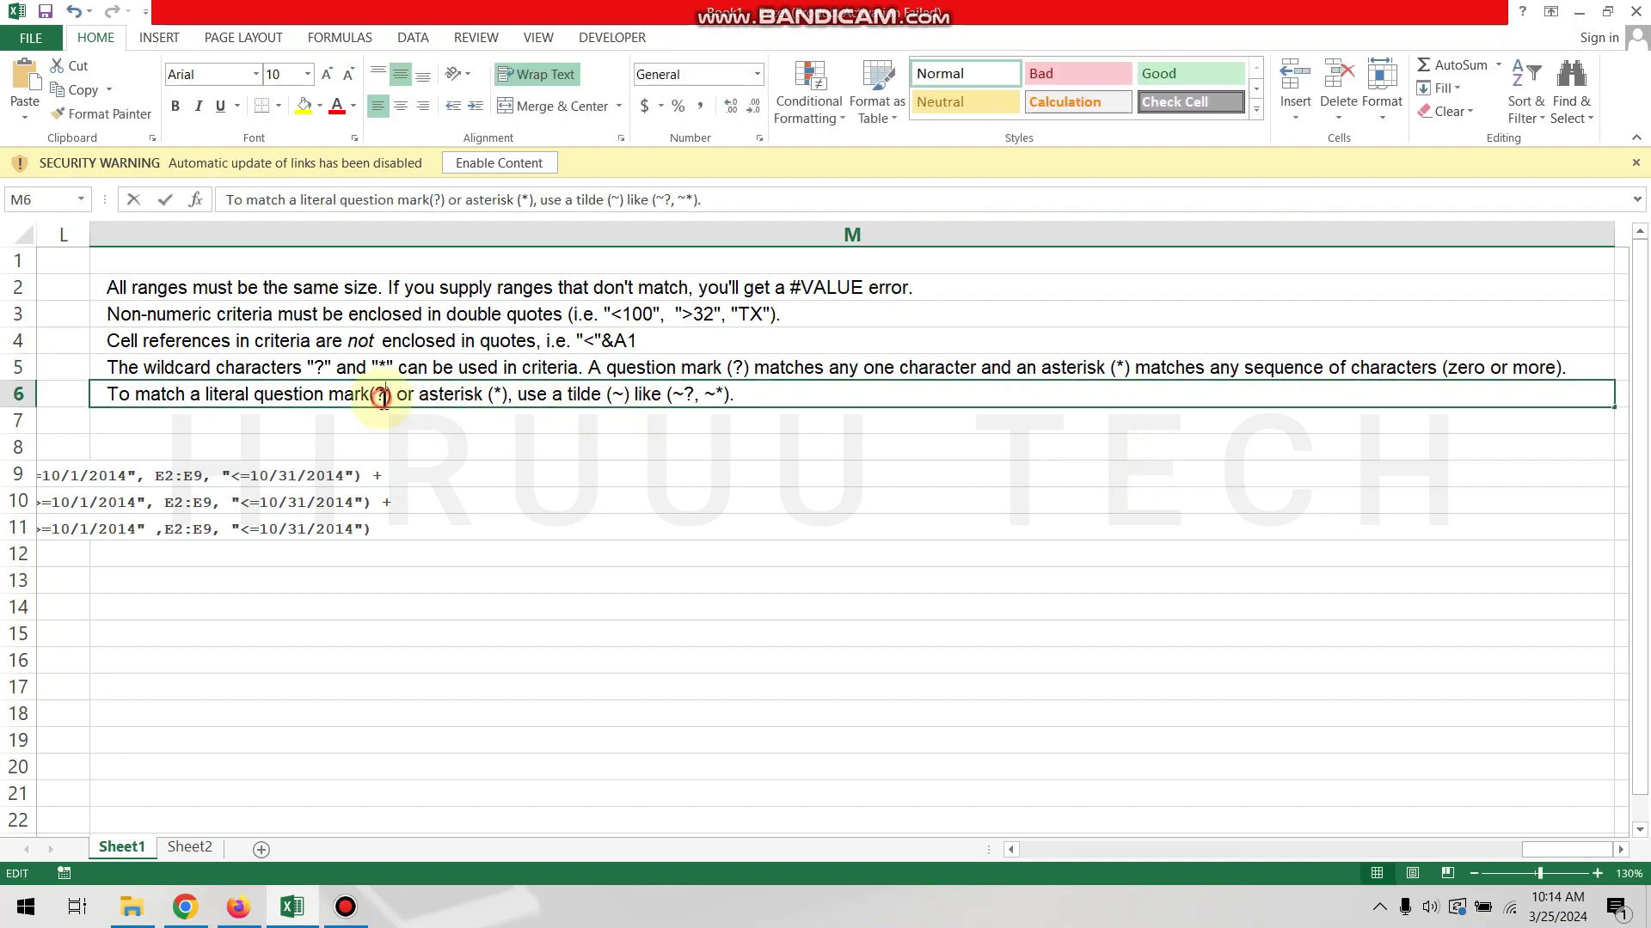
{"action": "double_click", "coordinate": [493, 396]}
{"action": "double_click", "coordinate": [664, 396]}
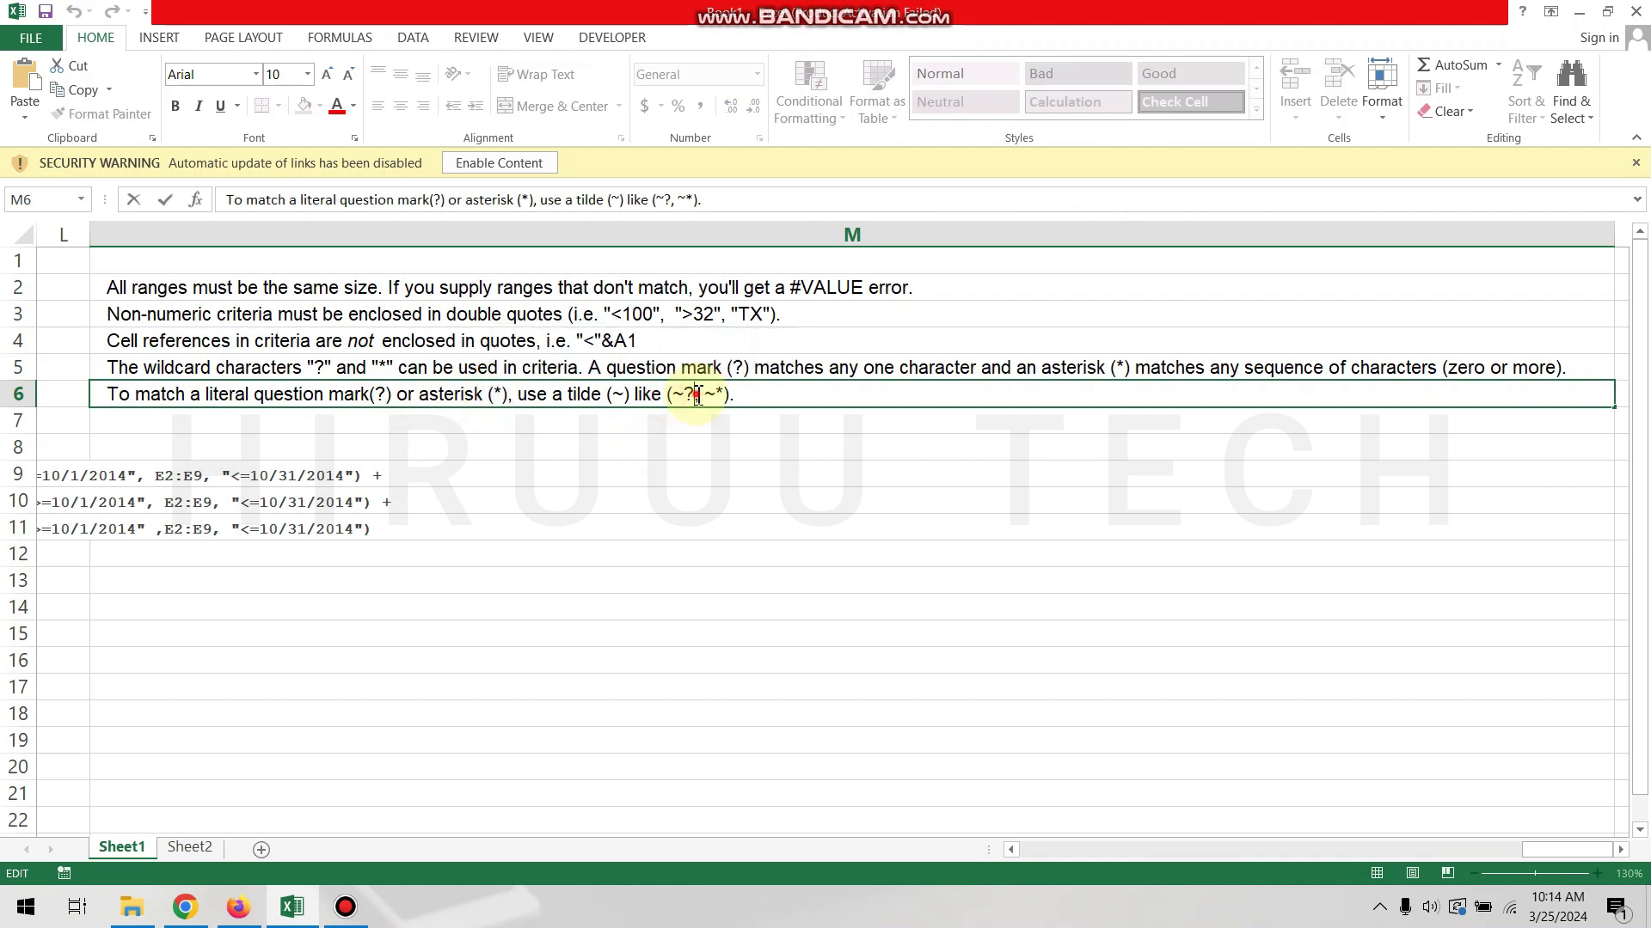
{"action": "left_click", "coordinate": [785, 440]}
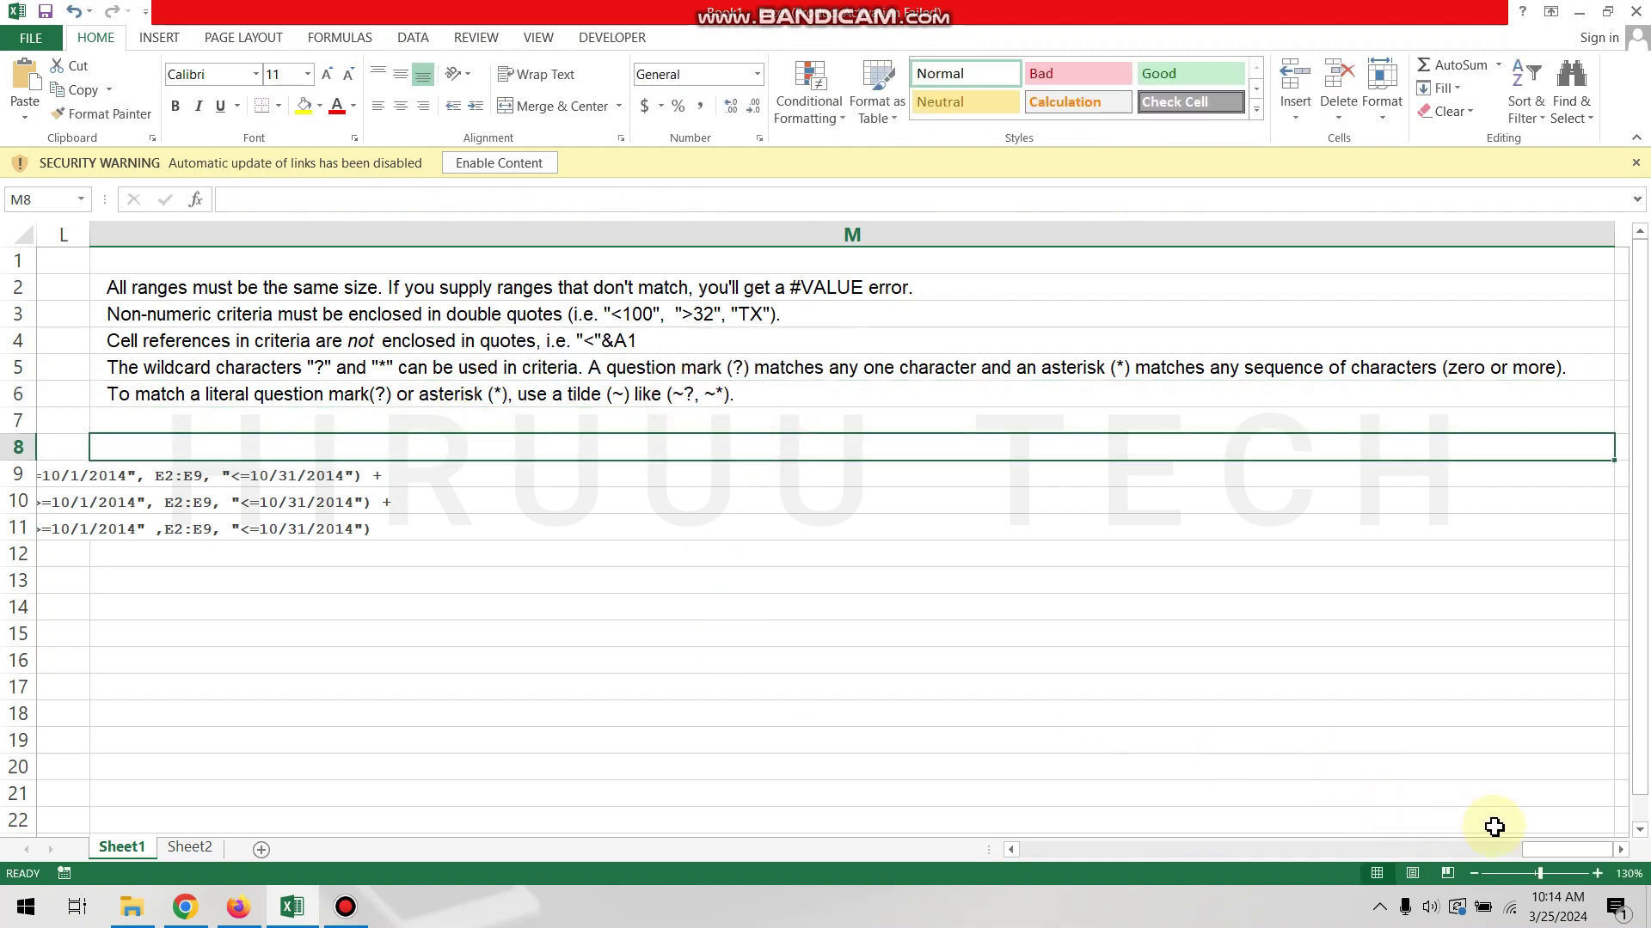
{"action": "left_click_drag", "start_coordinate": [1529, 852], "coordinate": [875, 866]}
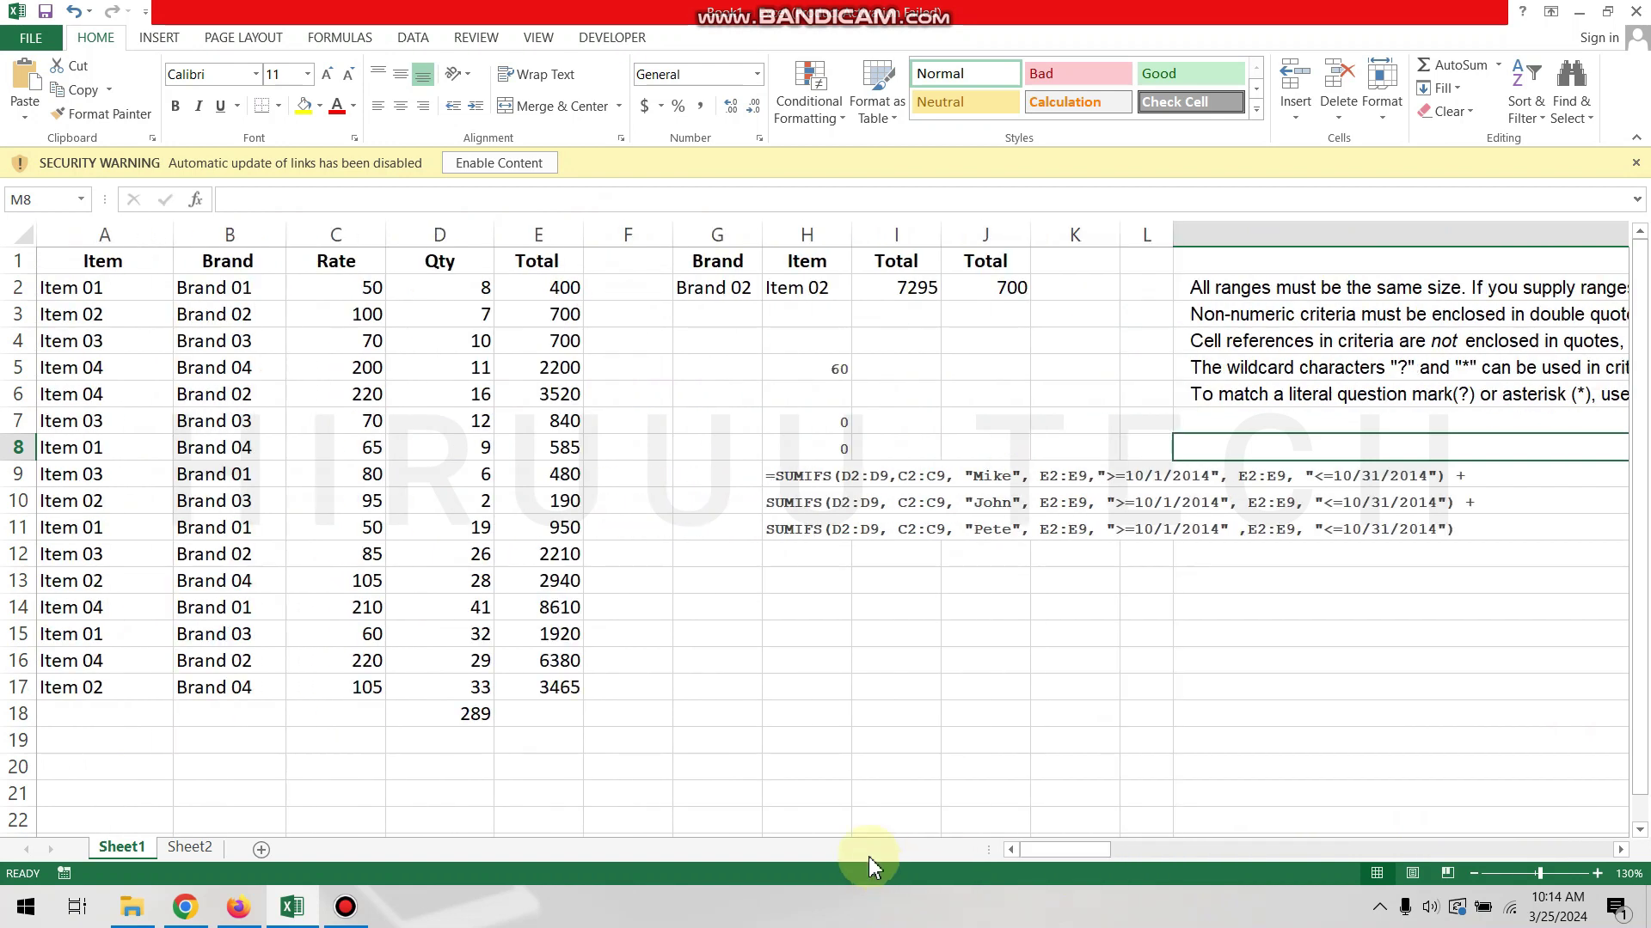